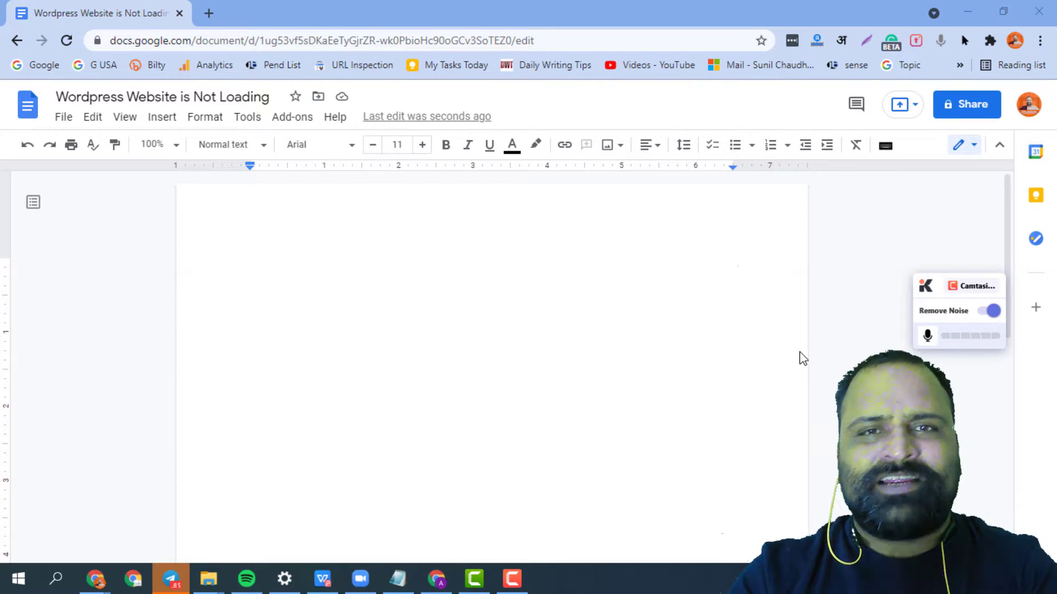
Clear the document's existing content and switch the browser to full-screen view
{"action": "left_click", "coordinate": [654, 387]}
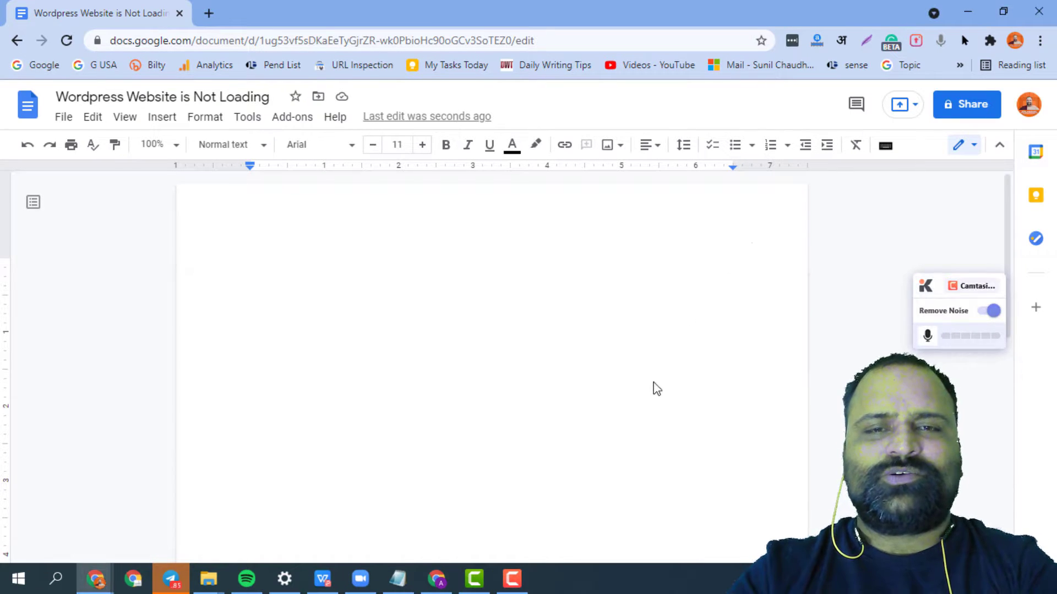
{"action": "key", "text": "ctrl+a"}
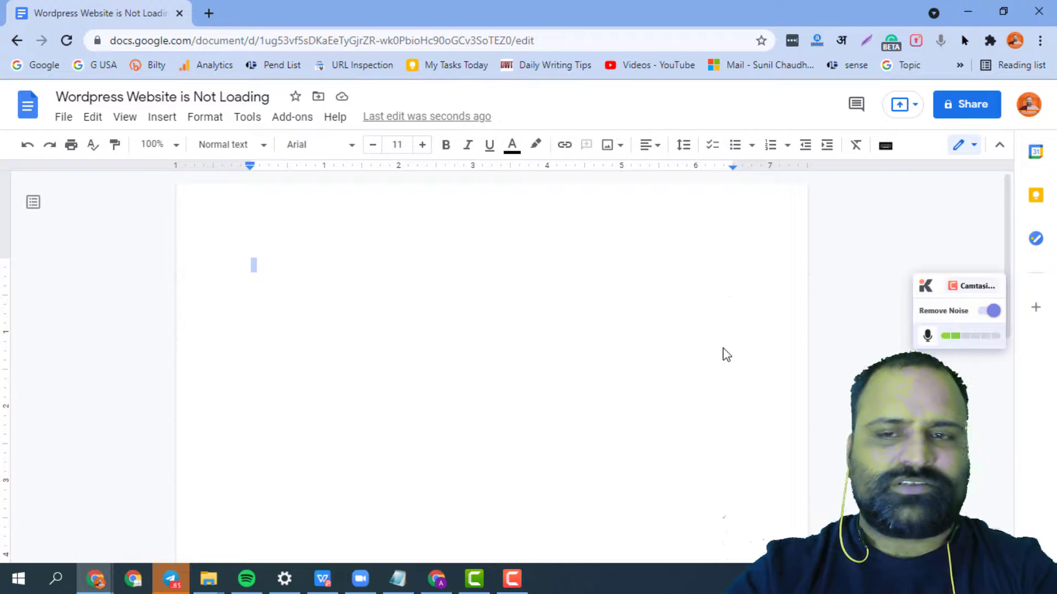
{"action": "key", "text": "BackSpace"}
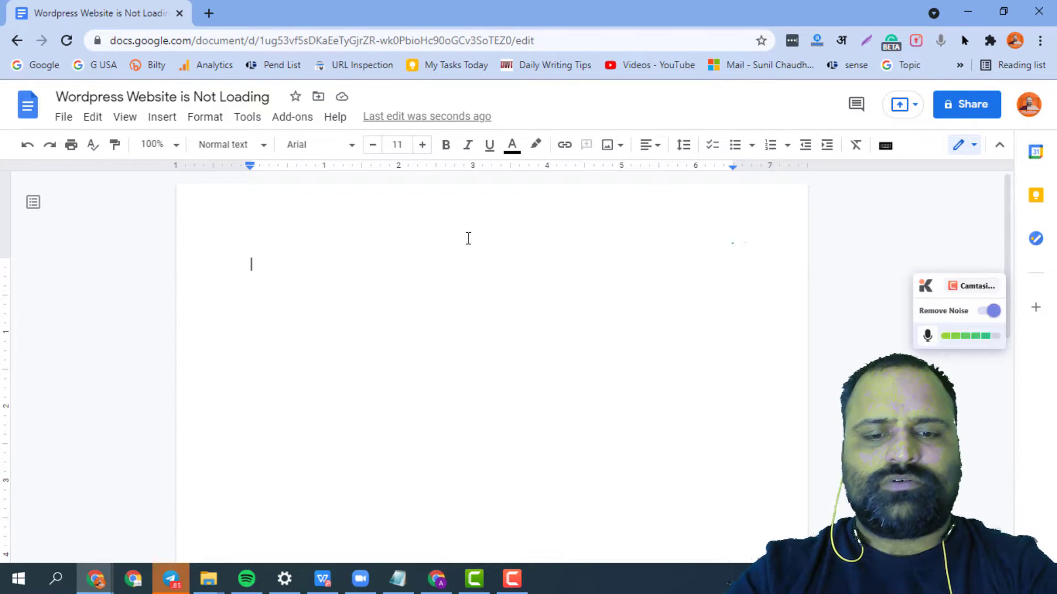
{"action": "key", "text": "F11"}
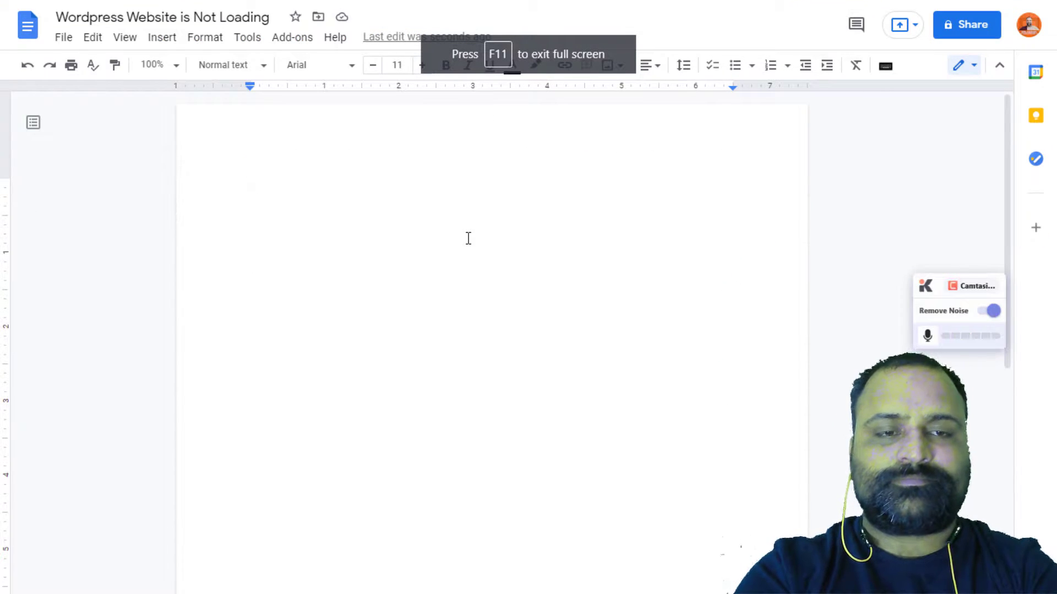
Write "Specific Plugin" as the first line of the document
{"action": "type", "text": "Plugin"}
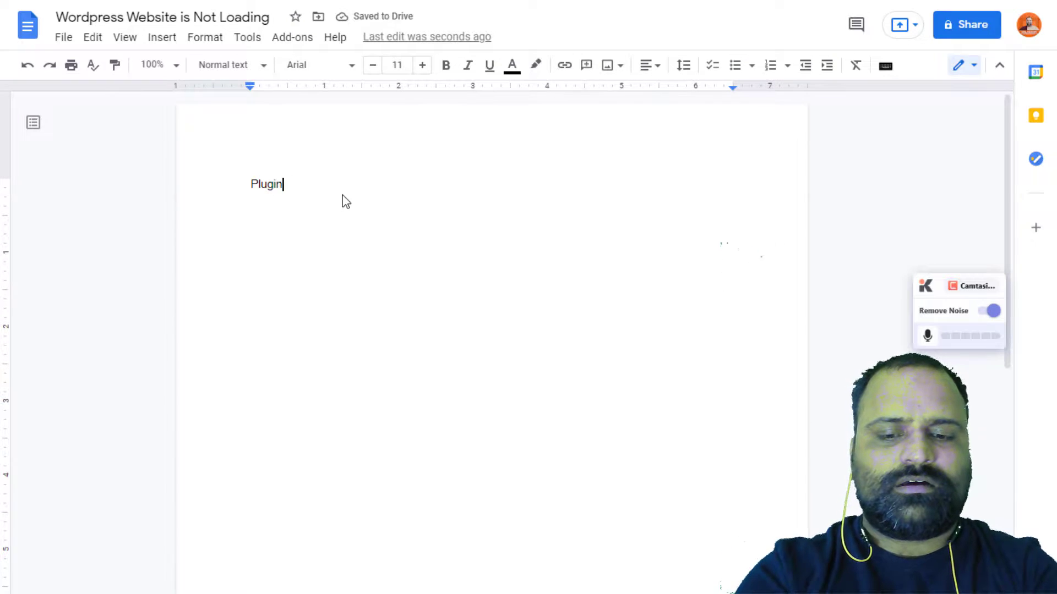
{"action": "key", "text": "Left"}
{"action": "key", "text": "Left"}
{"action": "key", "text": "Left"}
{"action": "key", "text": "Left"}
{"action": "key", "text": "Left"}
{"action": "key", "text": "Left"}
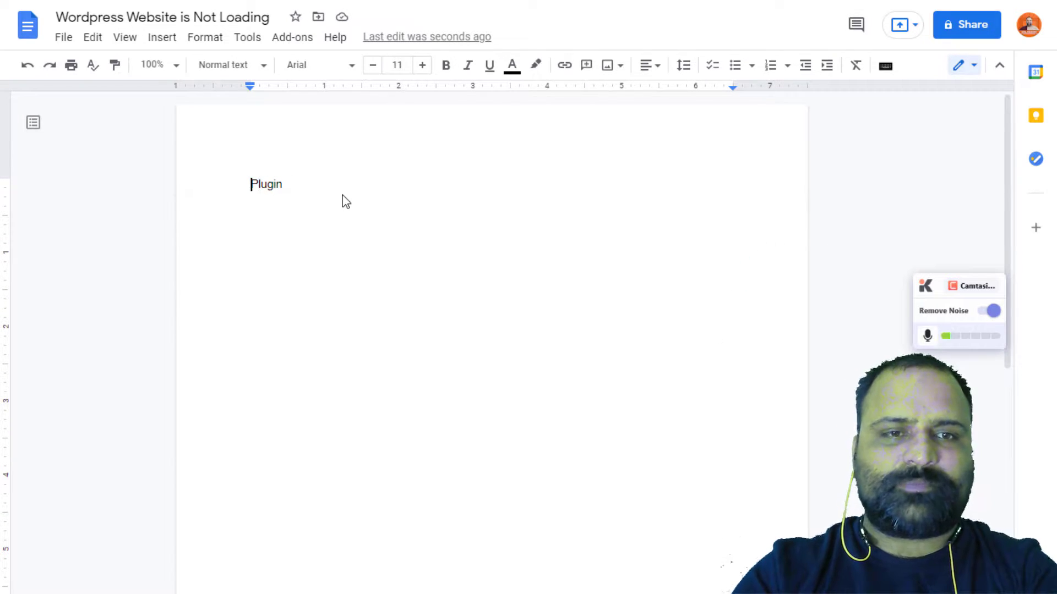
{"action": "type", "text": "Specific"}
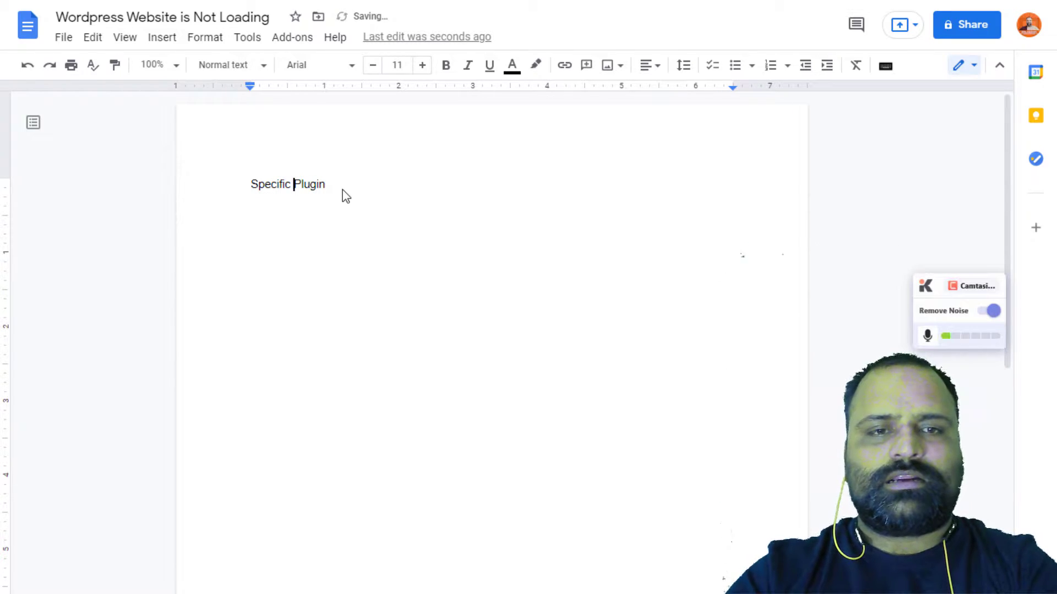
Below "Specific Plugin", after a blank line, add "Restore Yourback from the time when it was working fine"
{"action": "double_click", "coordinate": [342, 195]}
{"action": "key", "text": "Return"}
{"action": "key", "text": "Return"}
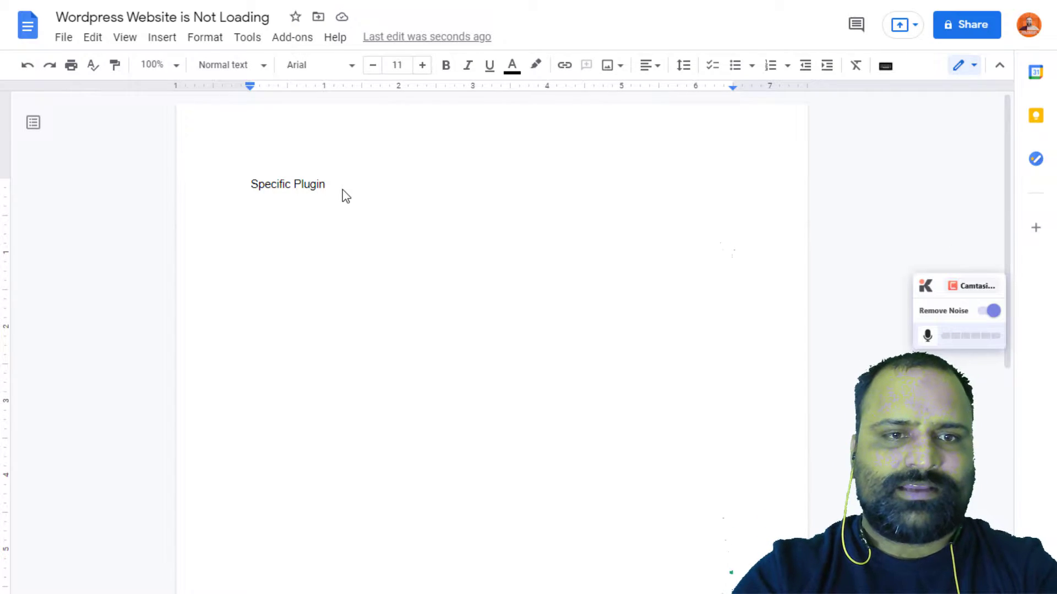
{"action": "type", "text": "Res"}
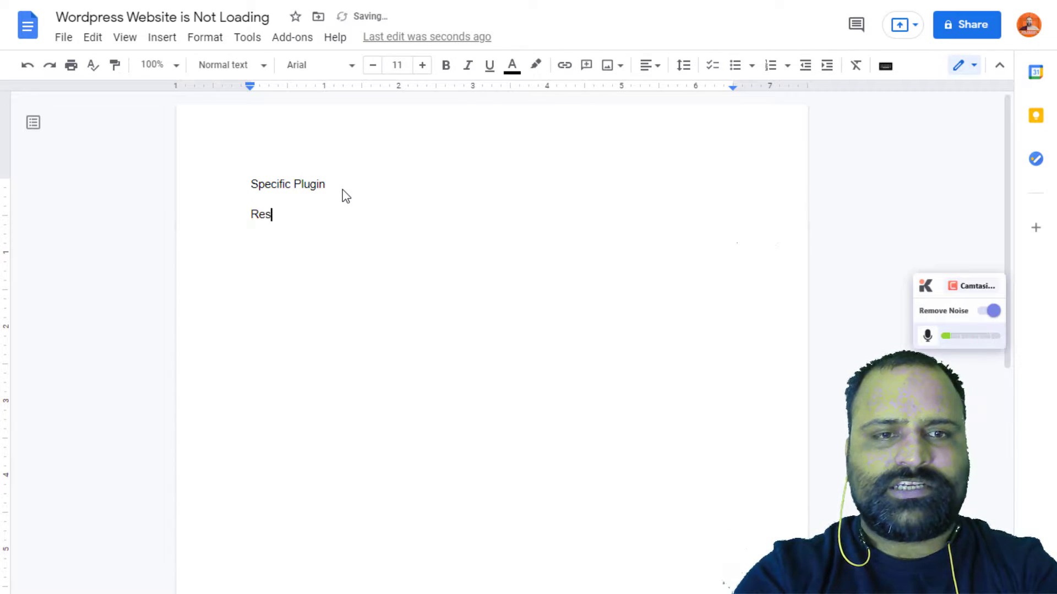
{"action": "type", "text": "tore Your"}
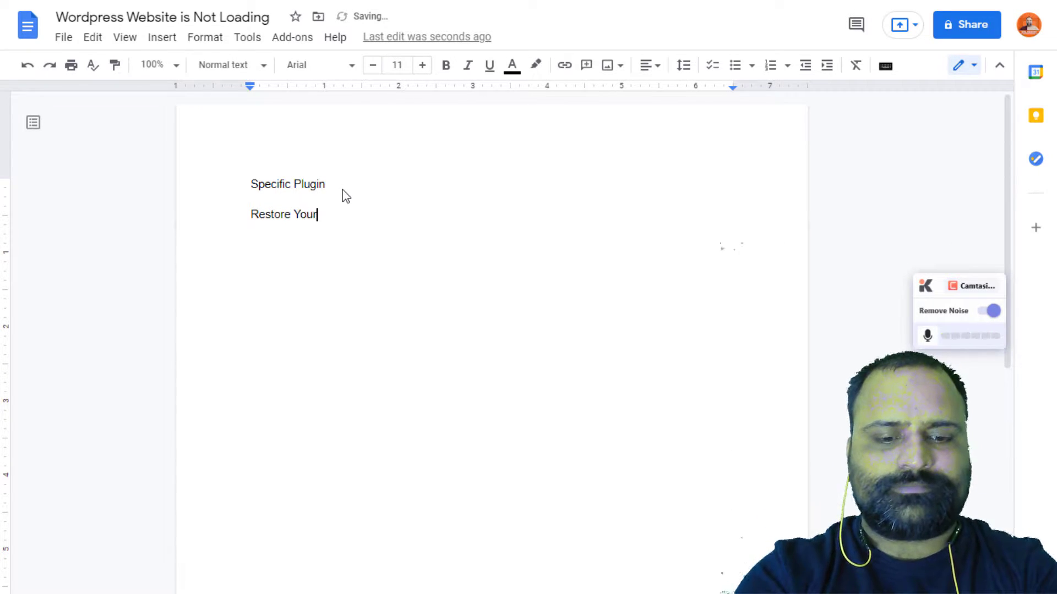
{"action": "type", "text": "back f"}
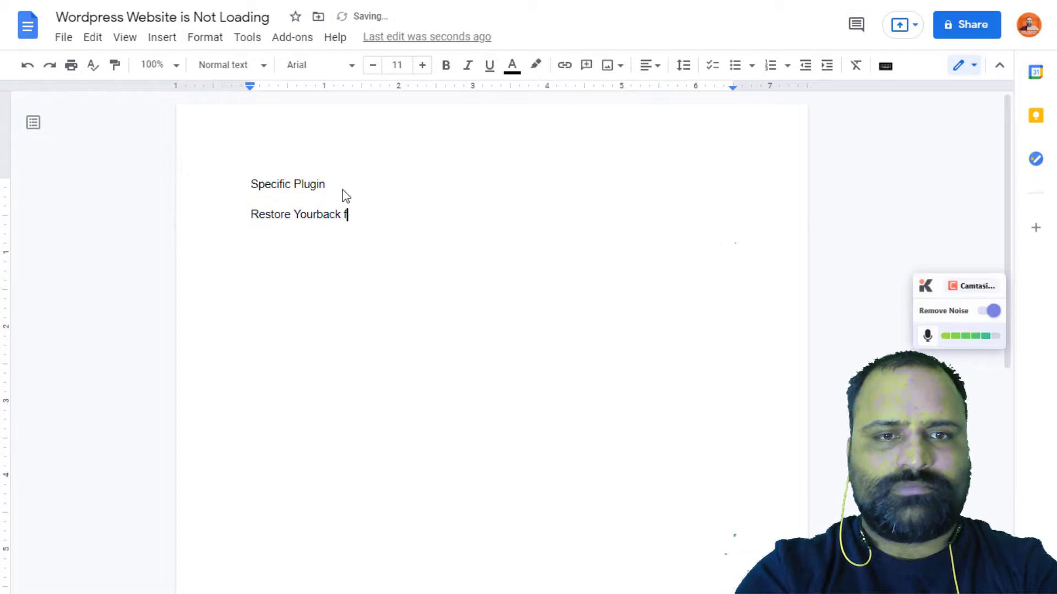
{"action": "type", "text": "rom the time "}
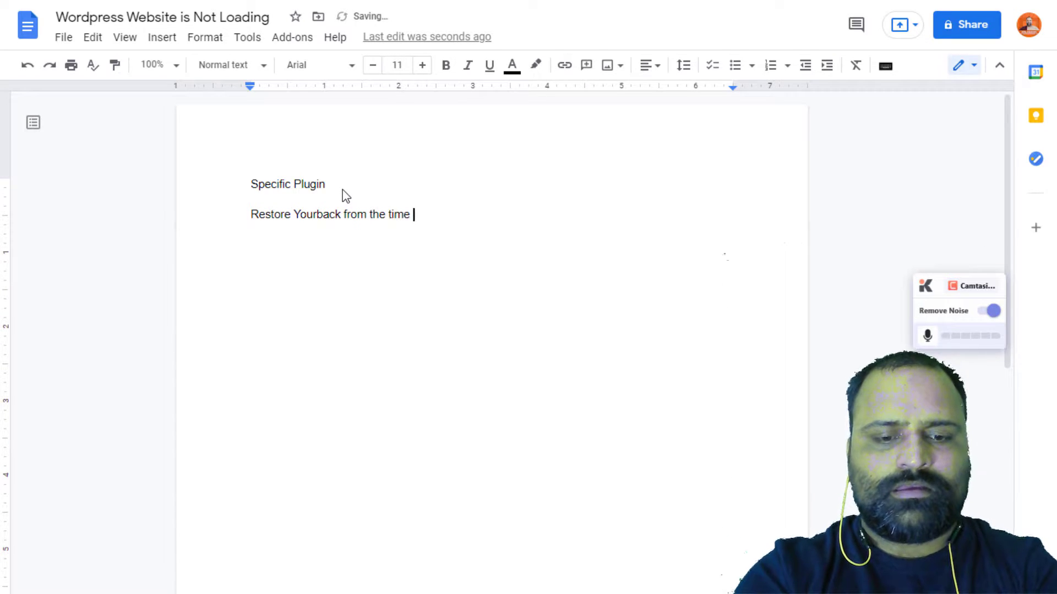
{"action": "type", "text": "when it was w"}
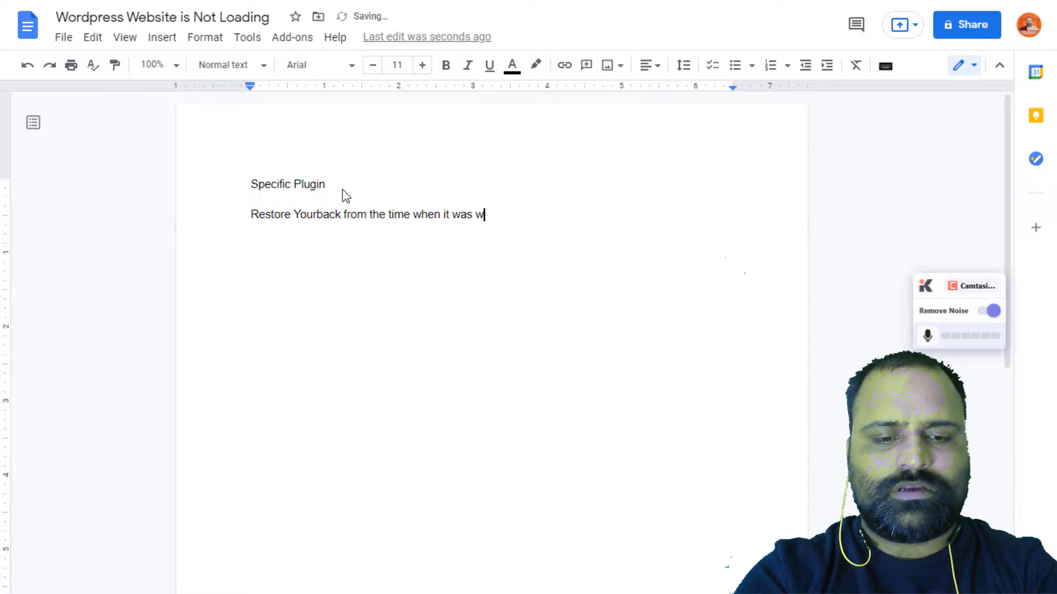
{"action": "type", "text": "orking fine"}
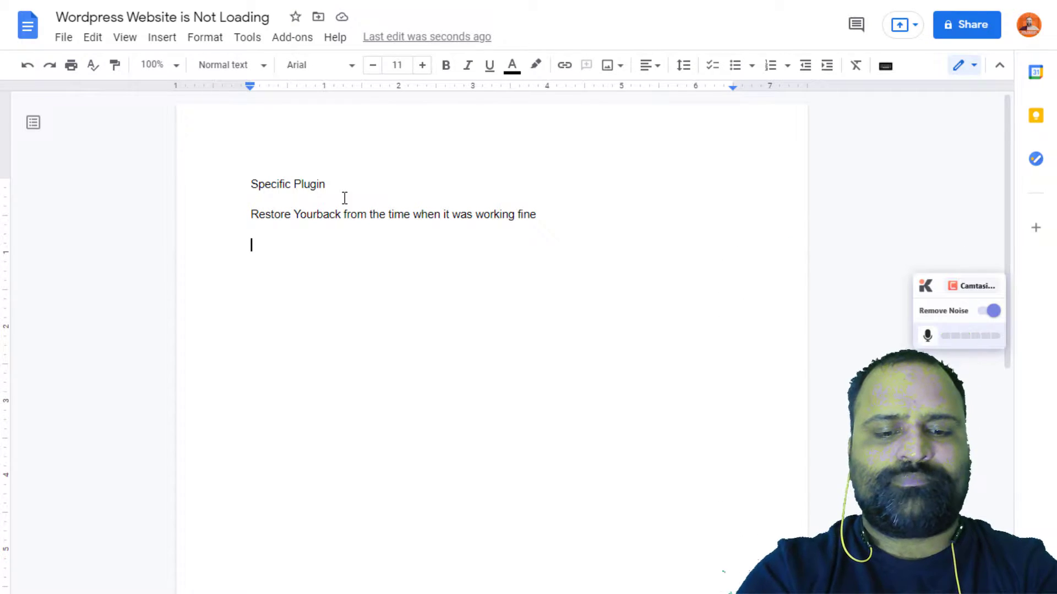
Add the point "Deactivate all plugins and activate one by one and wait for at least 10 mins after activating one plugin"
{"action": "type", "text": "Dead"}
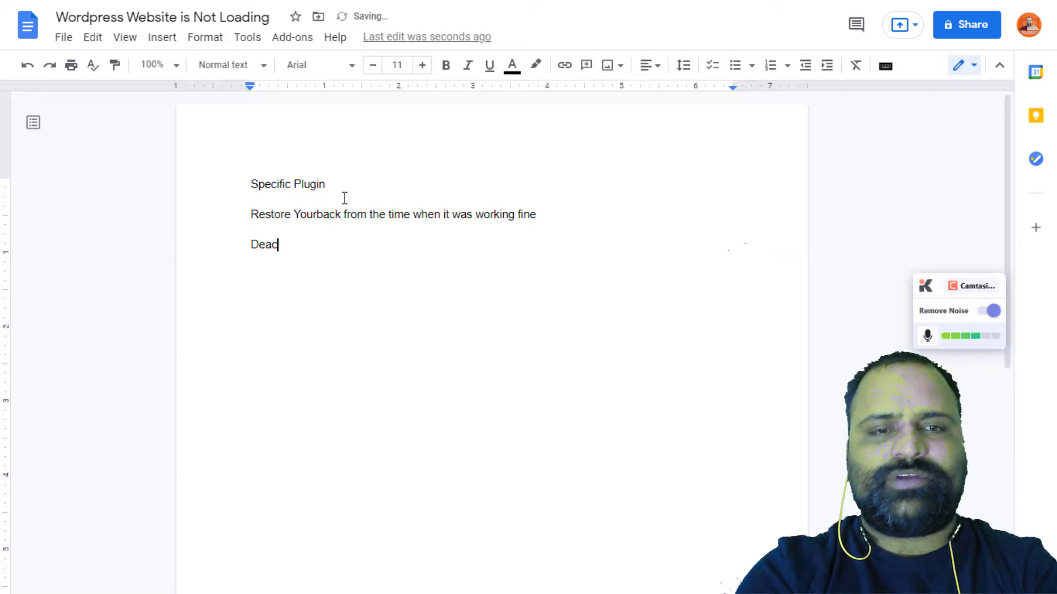
{"action": "key", "text": "BackSpace"}
{"action": "type", "text": "ctivate all p"}
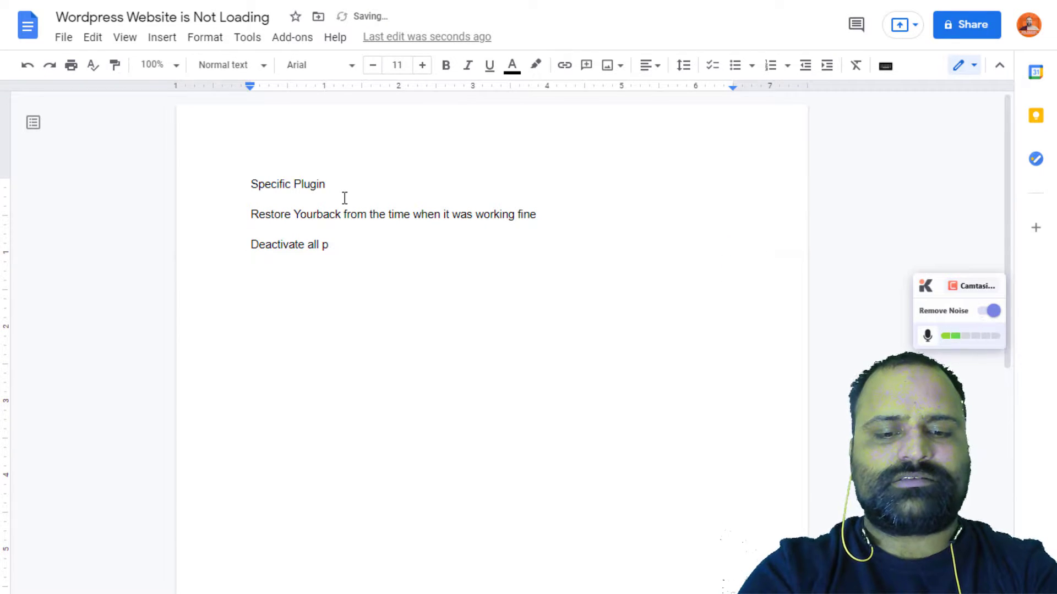
{"action": "type", "text": "lugin"}
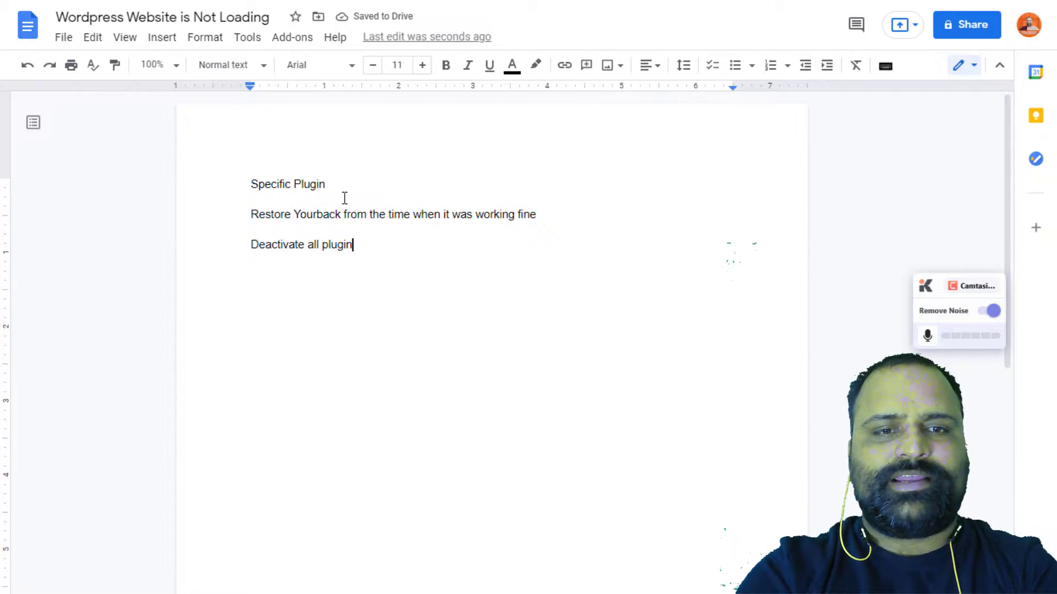
{"action": "type", "text": "s and "}
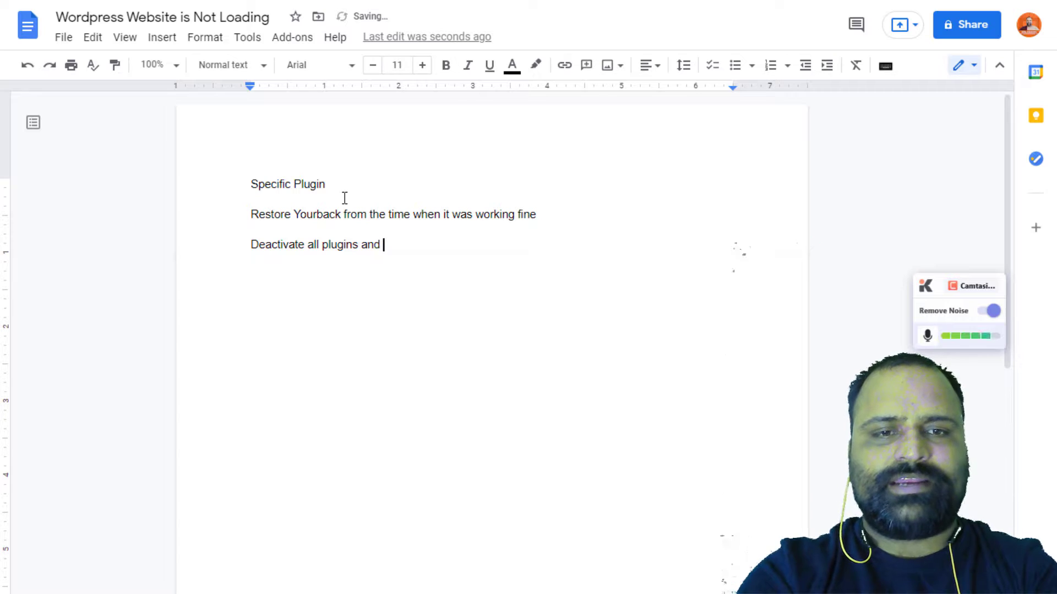
{"action": "type", "text": "activate on"}
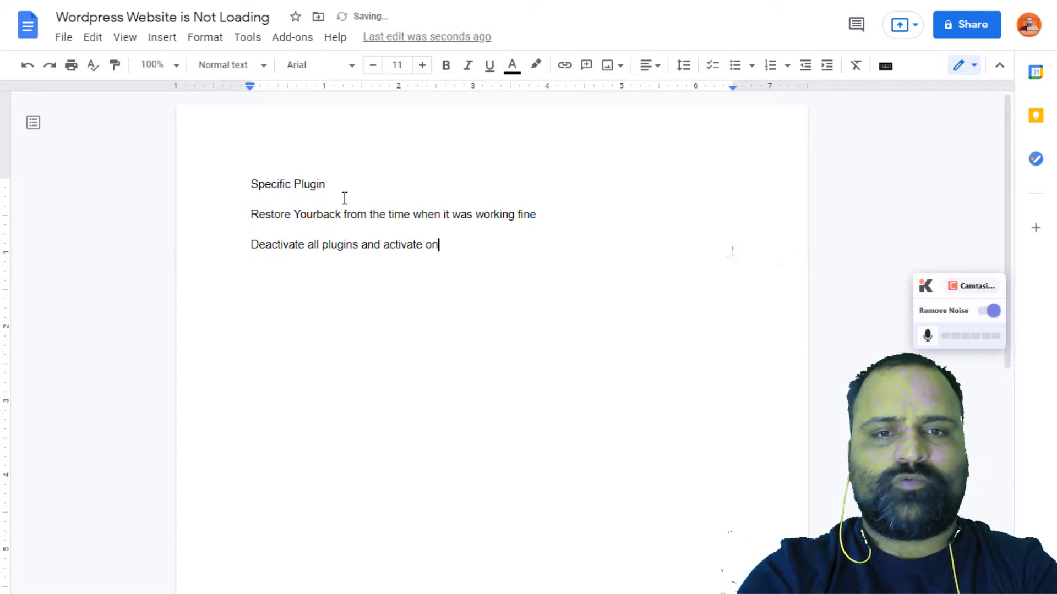
{"action": "type", "text": "e by one "}
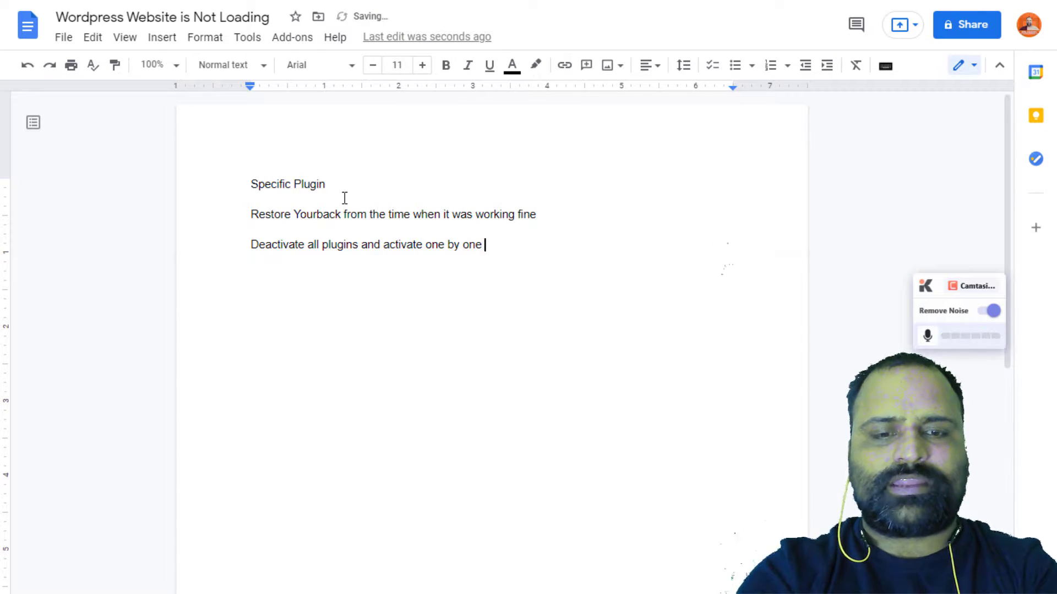
{"action": "type", "text": "and wait for a"}
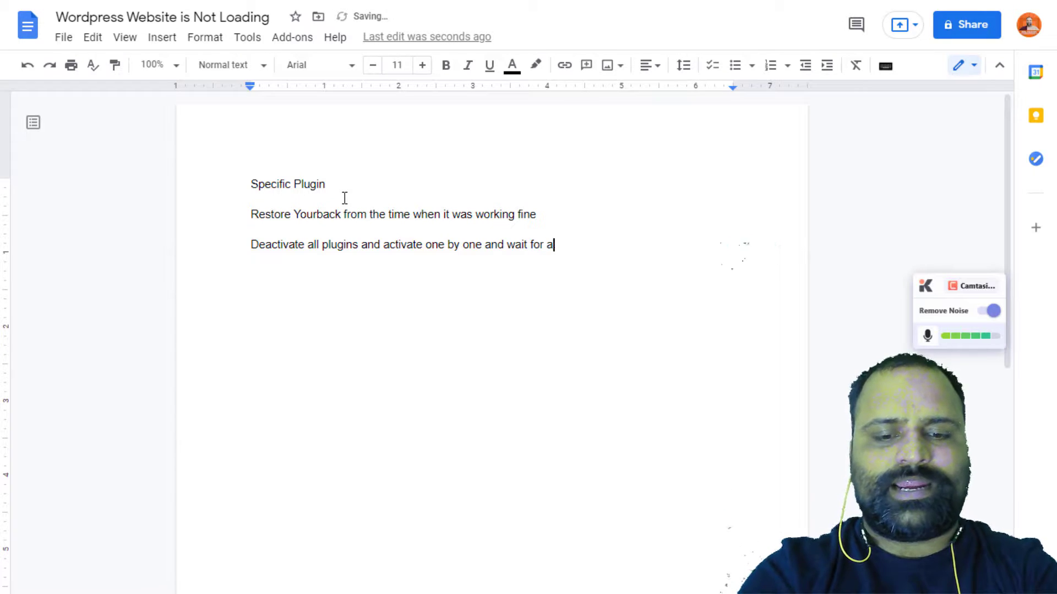
{"action": "type", "text": "t least 10 m"}
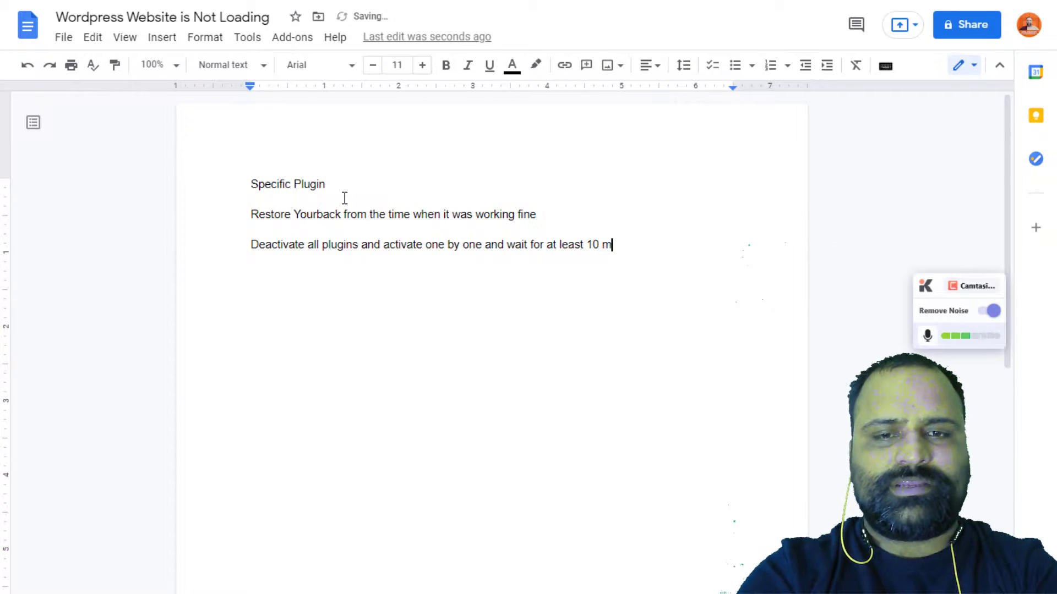
{"action": "type", "text": "ins af"}
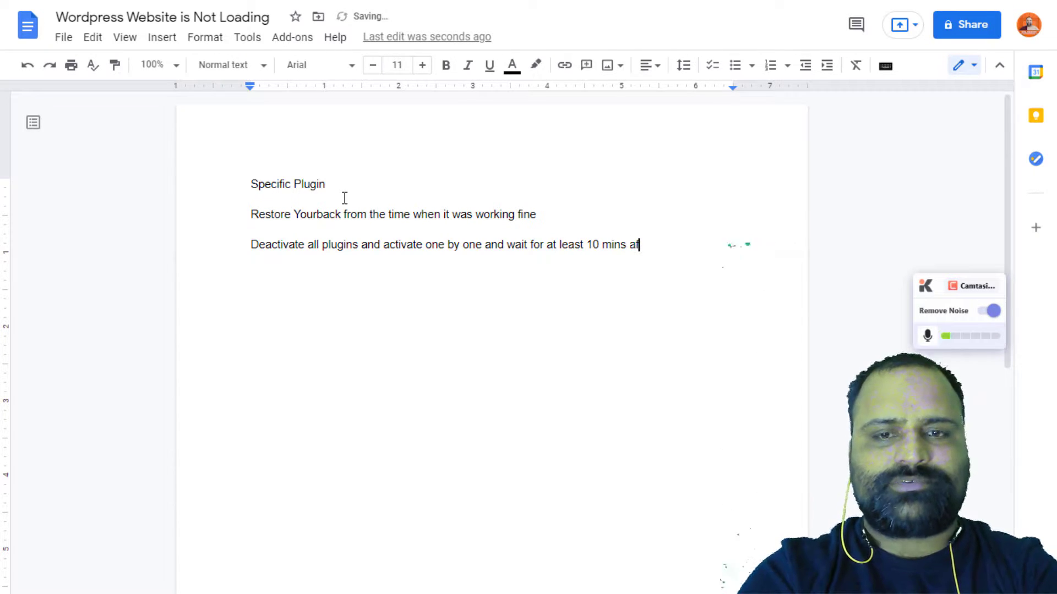
{"action": "type", "text": "ter activating "}
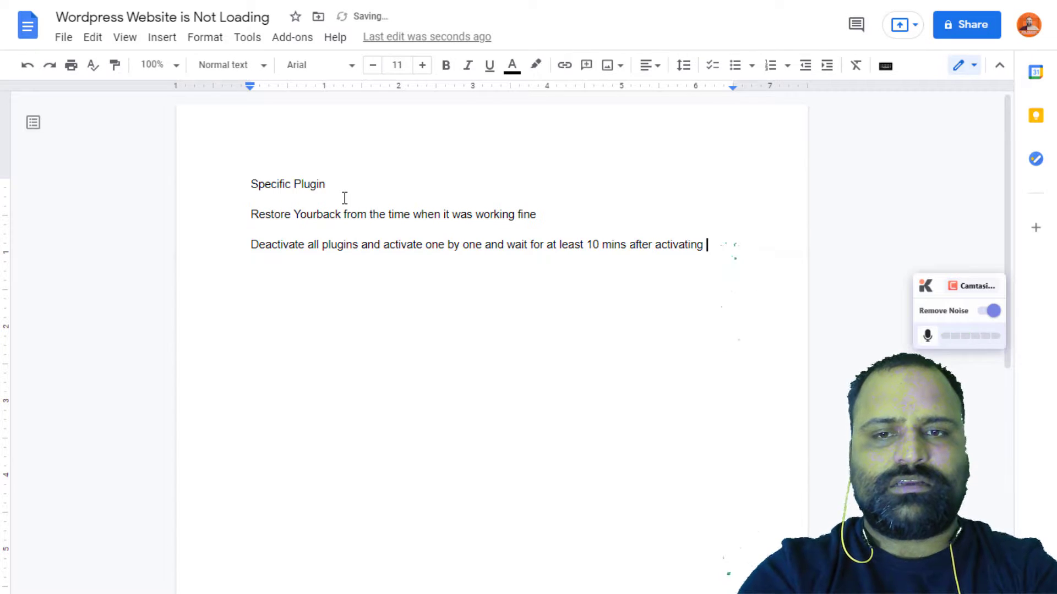
{"action": "type", "text": "one plu"}
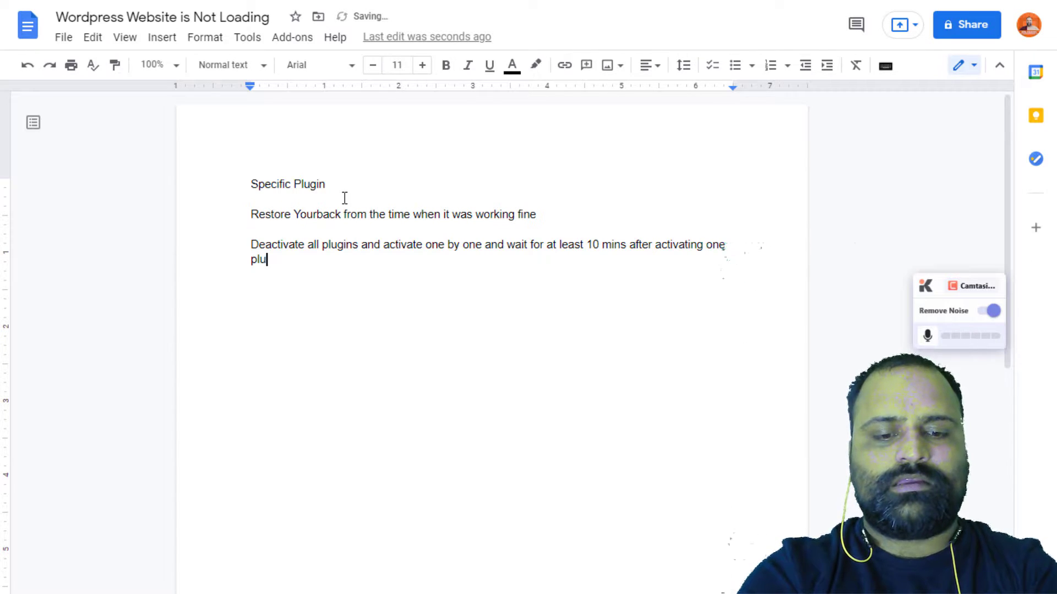
{"action": "type", "text": "gin"}
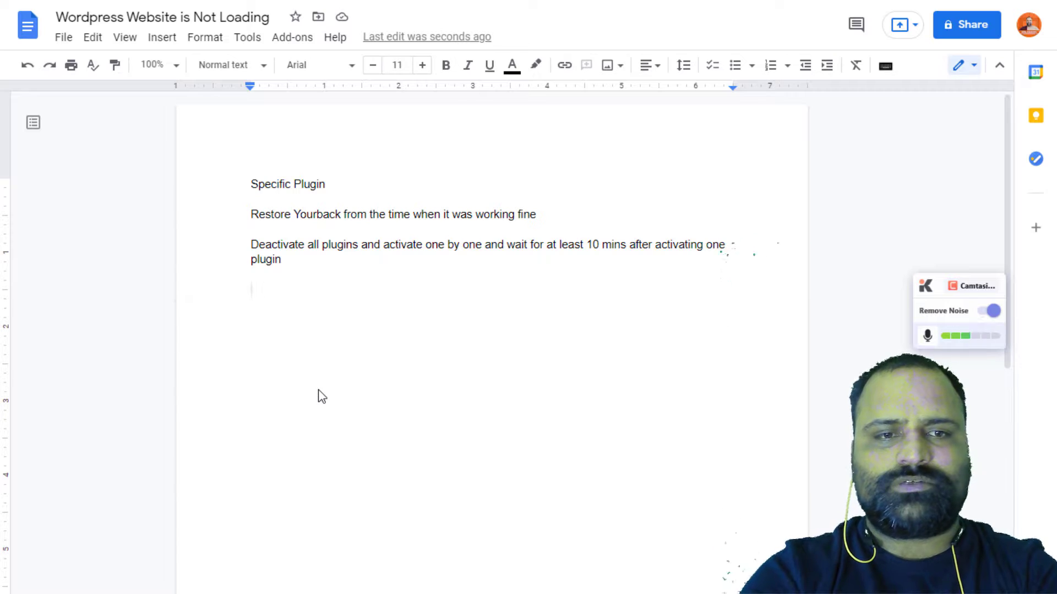
Add the point "Change your theme - very realistic option - it is not" below the plugin deactivation point
{"action": "type", "text": "Change your theme"}
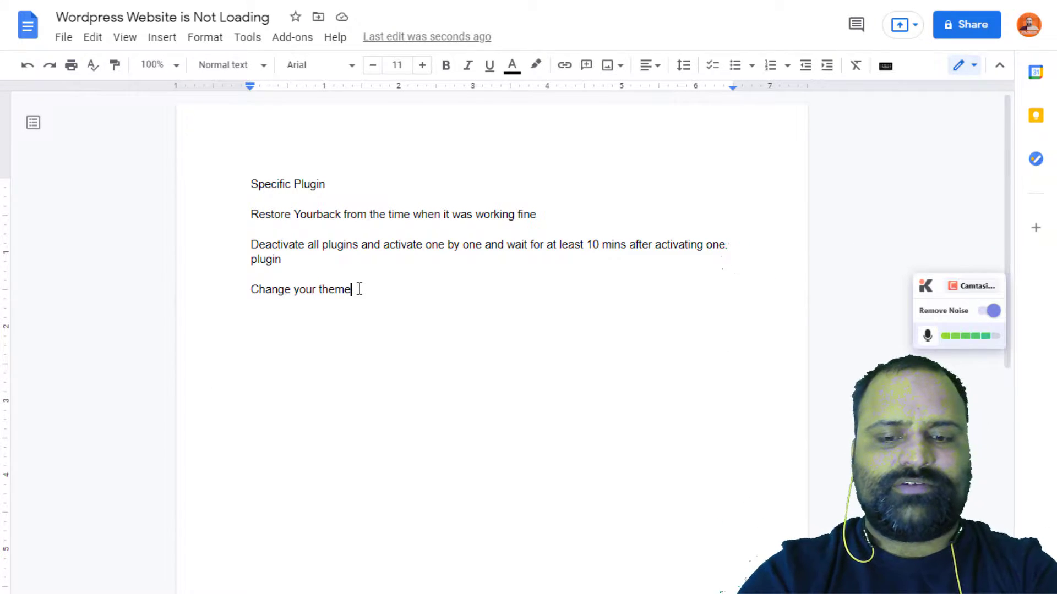
{"action": "type", "text": "- very rea"}
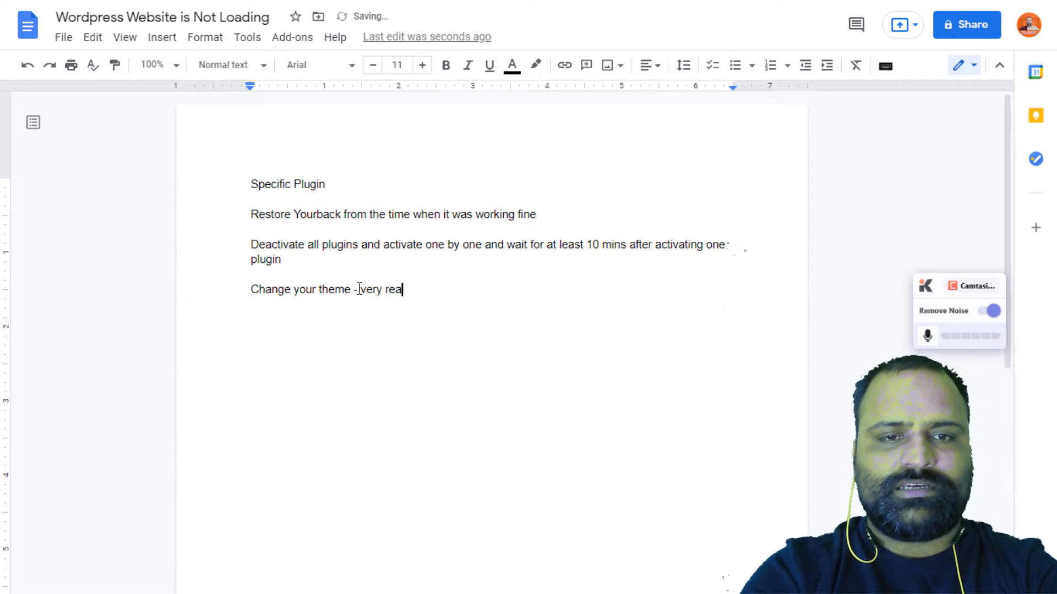
{"action": "type", "text": "listic "}
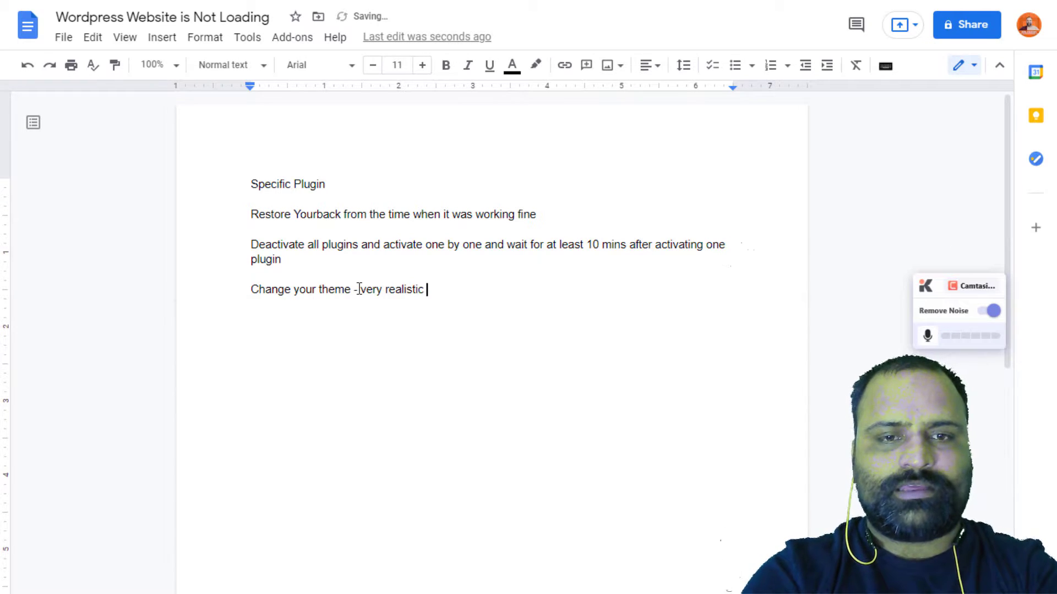
{"action": "type", "text": "option"}
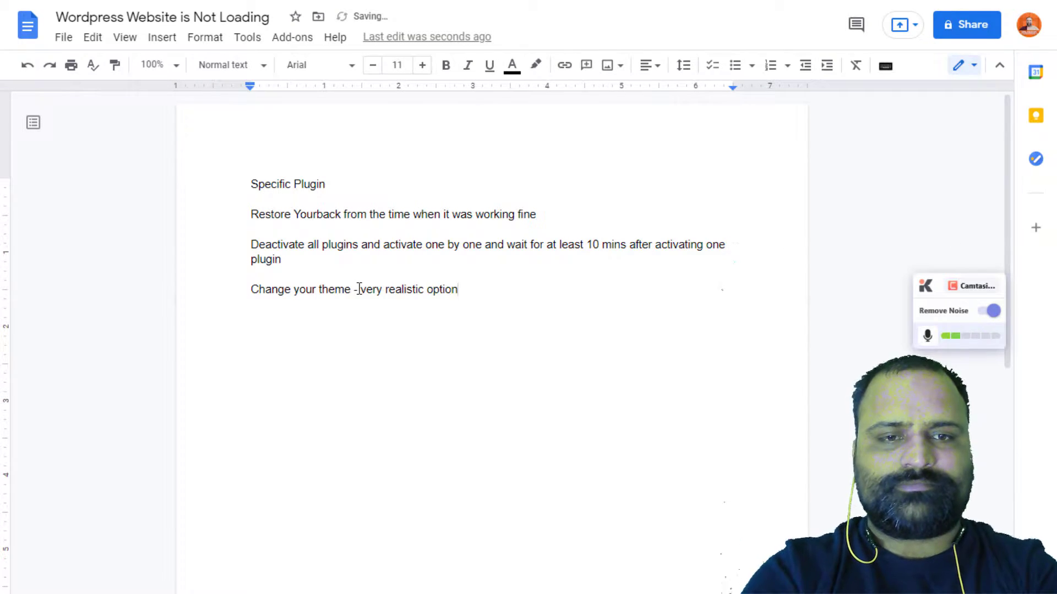
{"action": "type", "text": " - it not"}
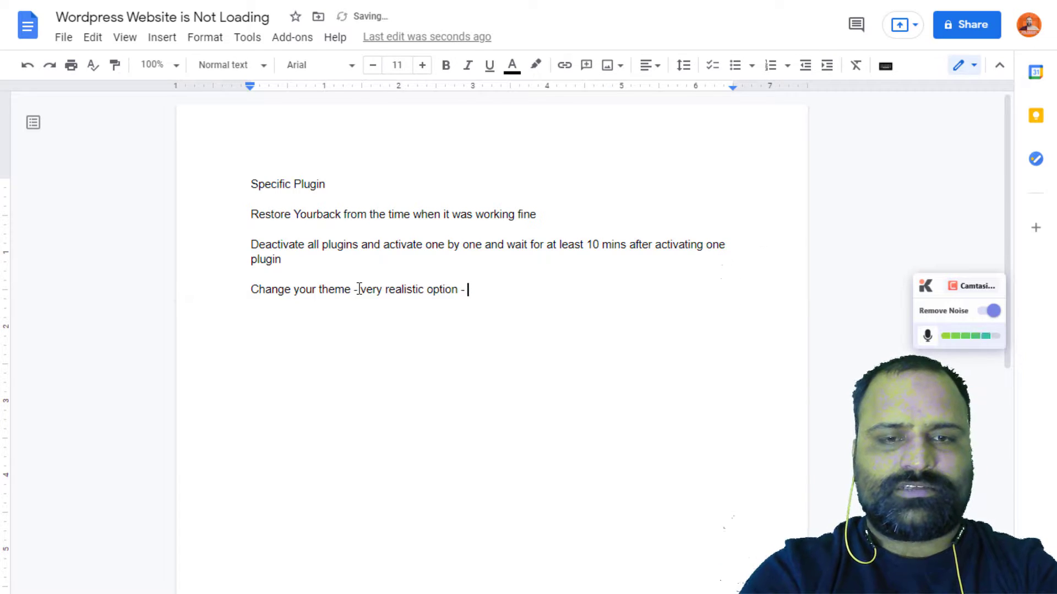
{"action": "key", "text": "BackSpace"}
{"action": "key", "text": "BackSpace"}
{"action": "key", "text": "BackSpace"}
{"action": "type", "text": "is not"}
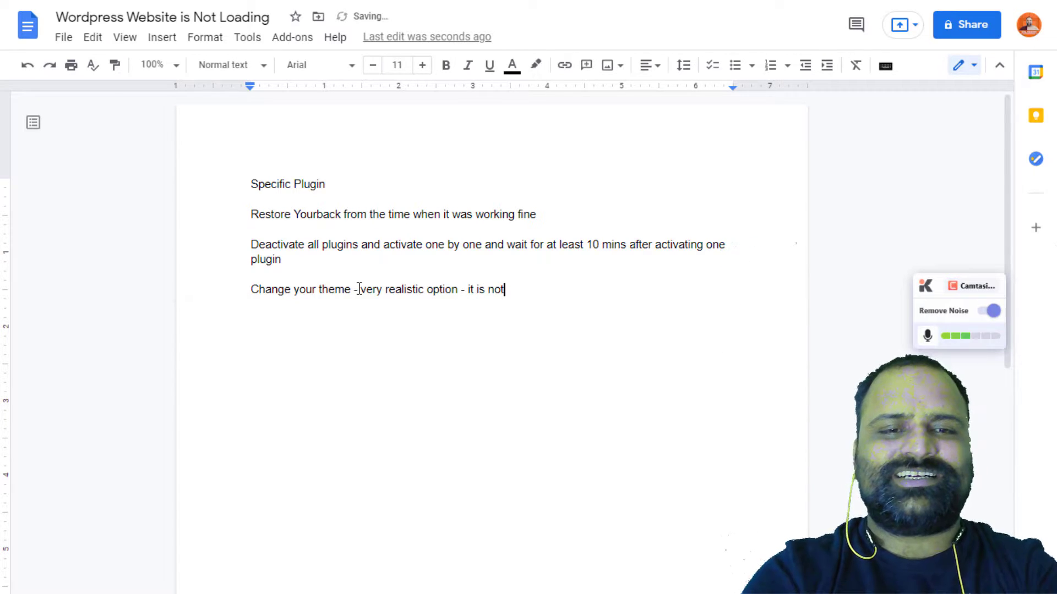
Add the line "How to deactivate plugins" below the point about changing the theme, after a blank line
{"action": "key", "text": "Return"}
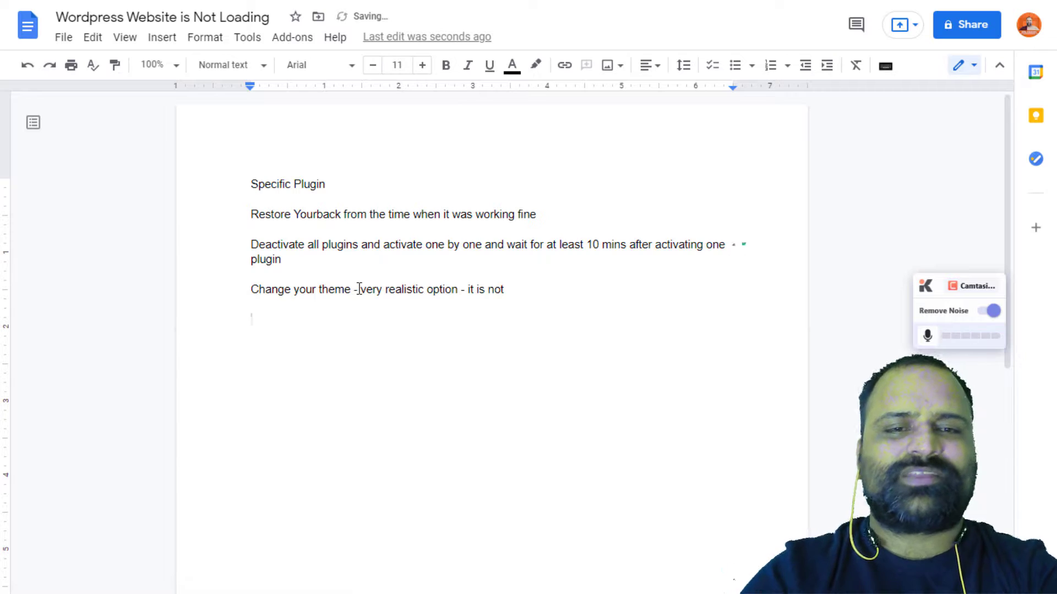
{"action": "type", "text": "How can"}
{"action": "key", "text": "BackSpace"}
{"action": "key", "text": "BackSpace"}
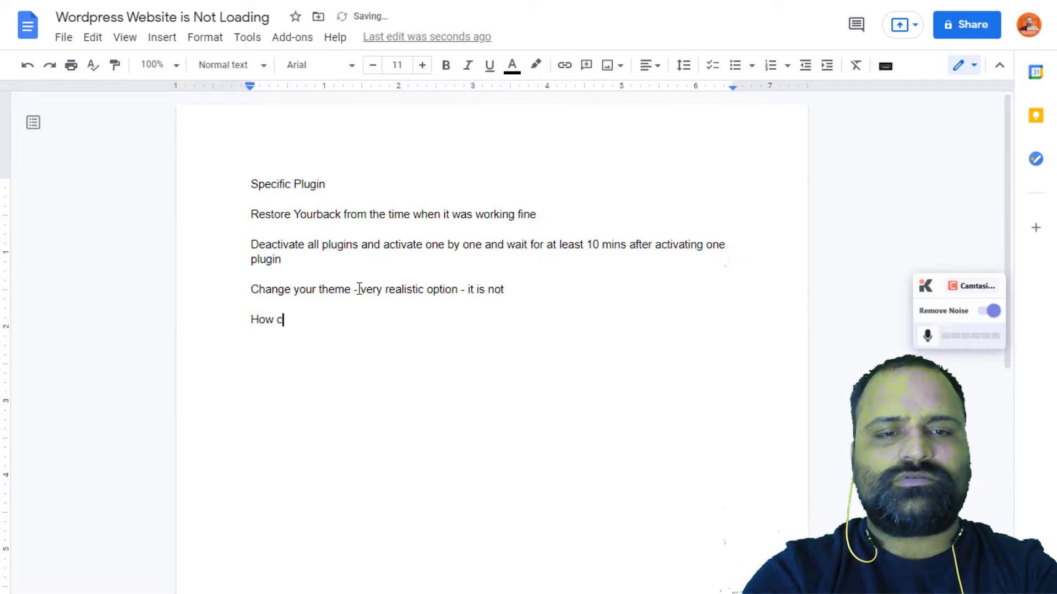
{"action": "key", "text": "BackSpace"}
{"action": "type", "text": "to deactivat"}
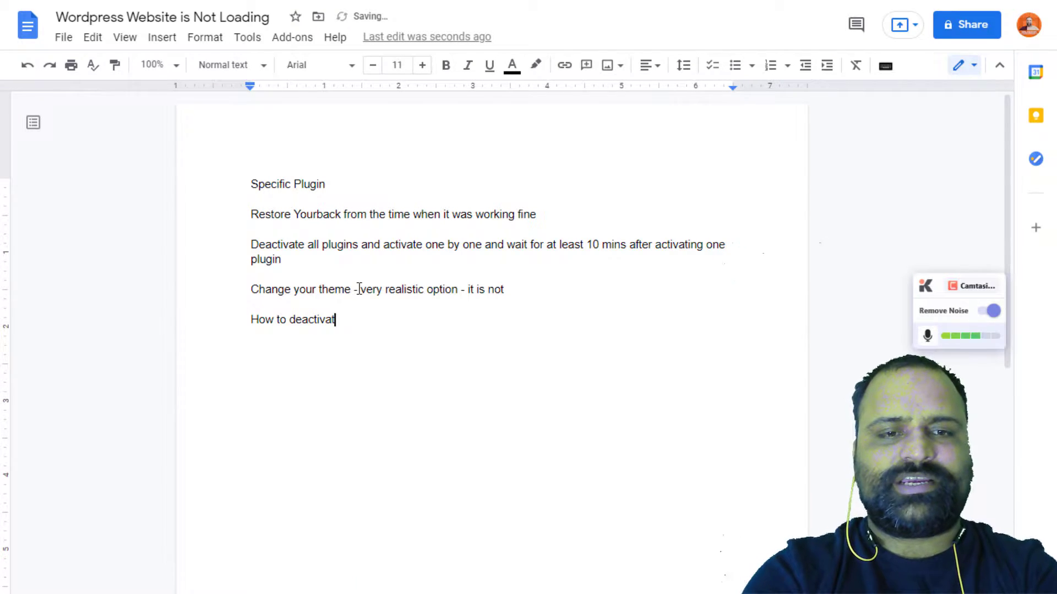
{"action": "type", "text": "e plugins"}
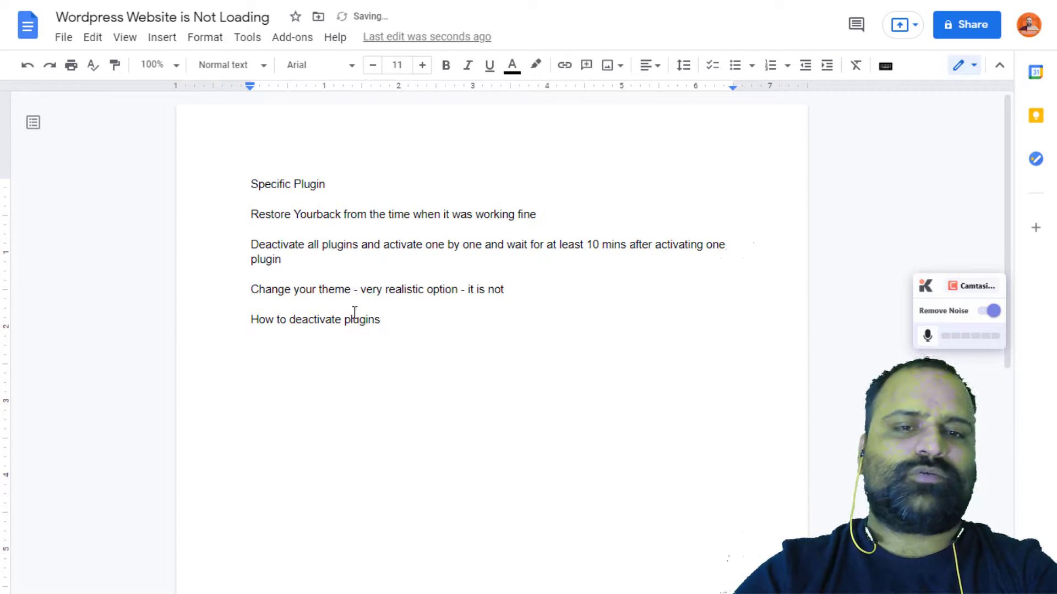
Format the line "How to deactivate plugins" as bold text at font size 17
{"action": "left_click", "coordinate": [455, 302]}
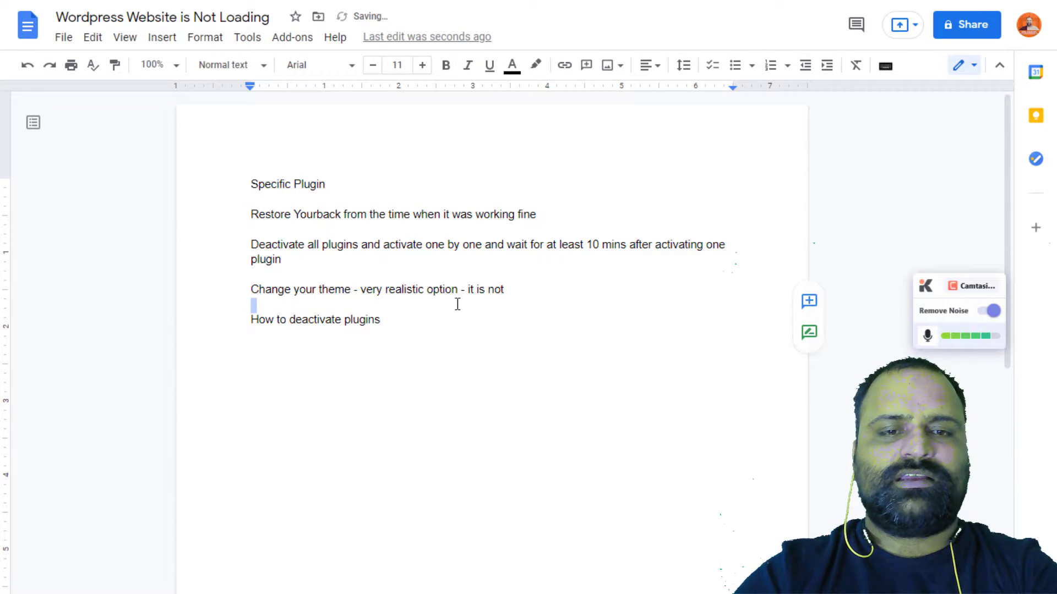
{"action": "triple_click", "coordinate": [334, 322]}
{"action": "left_click", "coordinate": [424, 66]}
{"action": "left_click", "coordinate": [424, 65]}
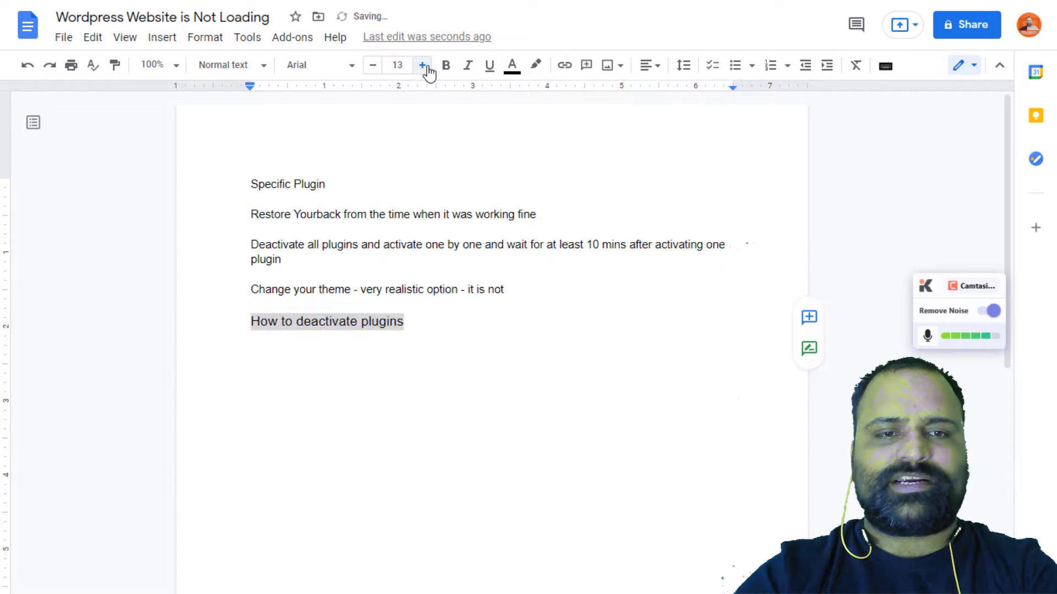
{"action": "left_click", "coordinate": [424, 65]}
{"action": "left_click", "coordinate": [424, 65]}
{"action": "left_click", "coordinate": [424, 66]}
{"action": "left_click", "coordinate": [423, 65]}
{"action": "left_click", "coordinate": [446, 65]}
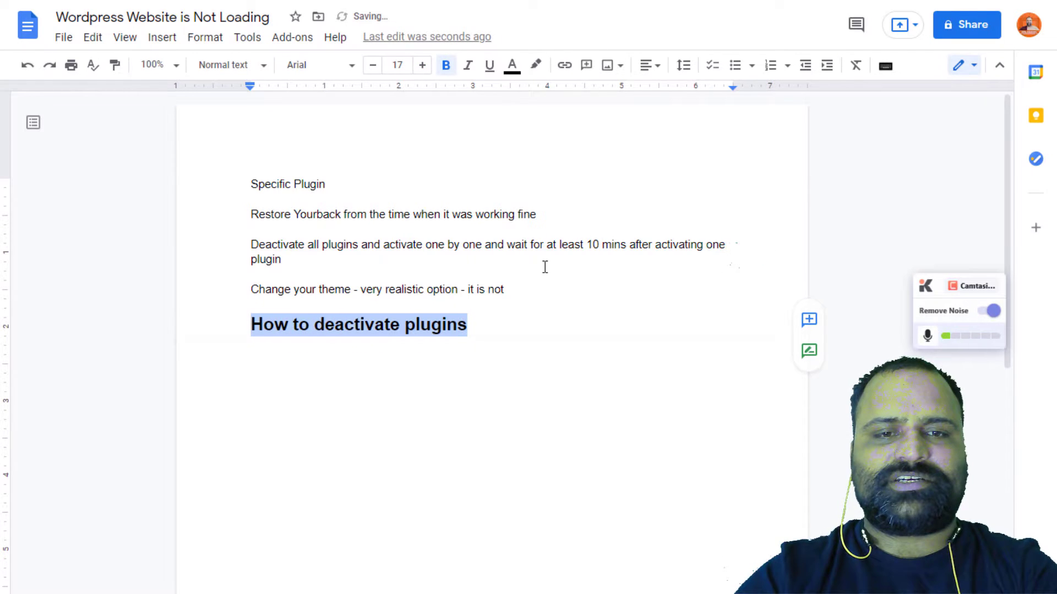
Add the line "Filezilla -" below the "How to deactivate plugins" heading, after a blank line
{"action": "left_click", "coordinate": [509, 331]}
{"action": "key", "text": "Return"}
{"action": "key", "text": "Return"}
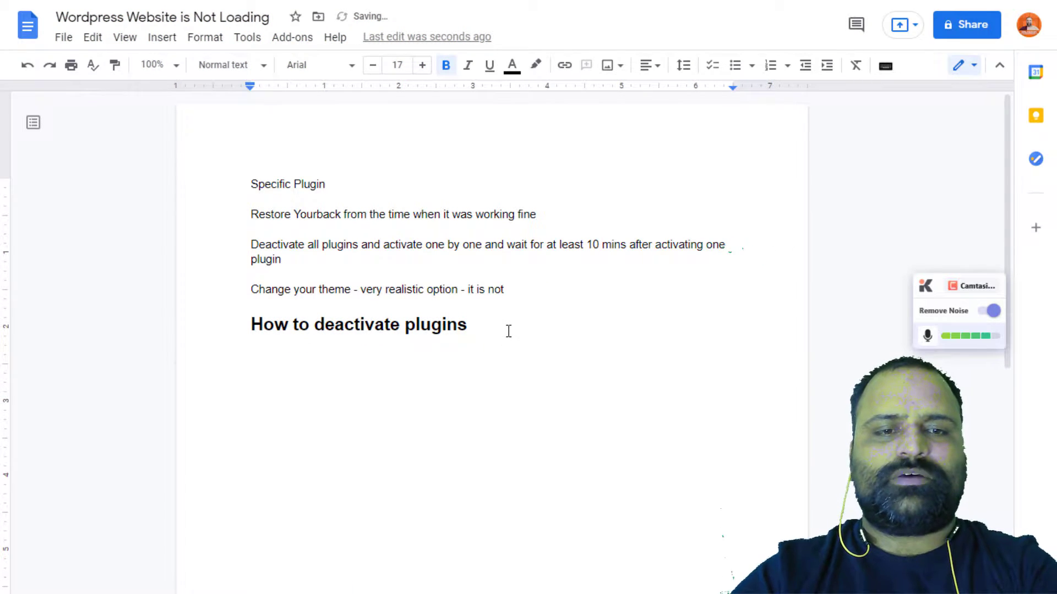
{"action": "type", "text": "Filezilla"}
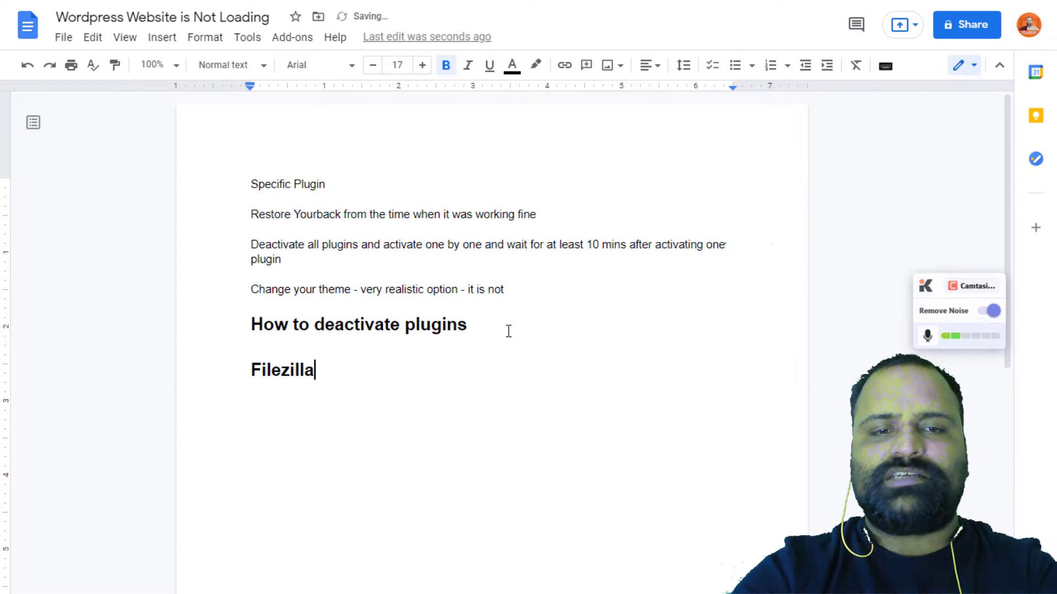
{"action": "type", "text": " -"}
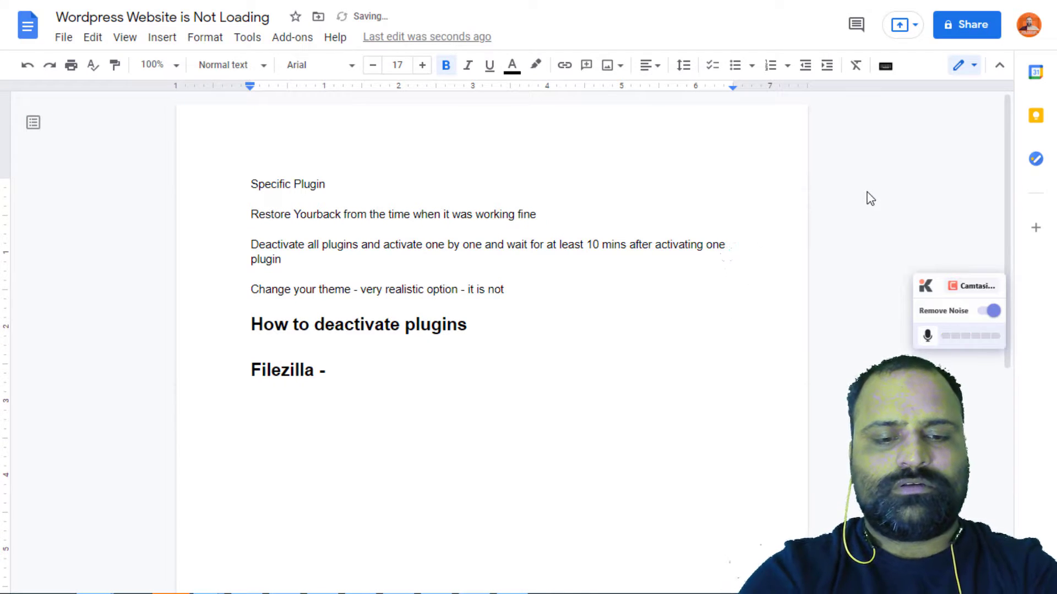
Search the computer for FileZilla and launch the application
{"action": "key", "text": "super"}
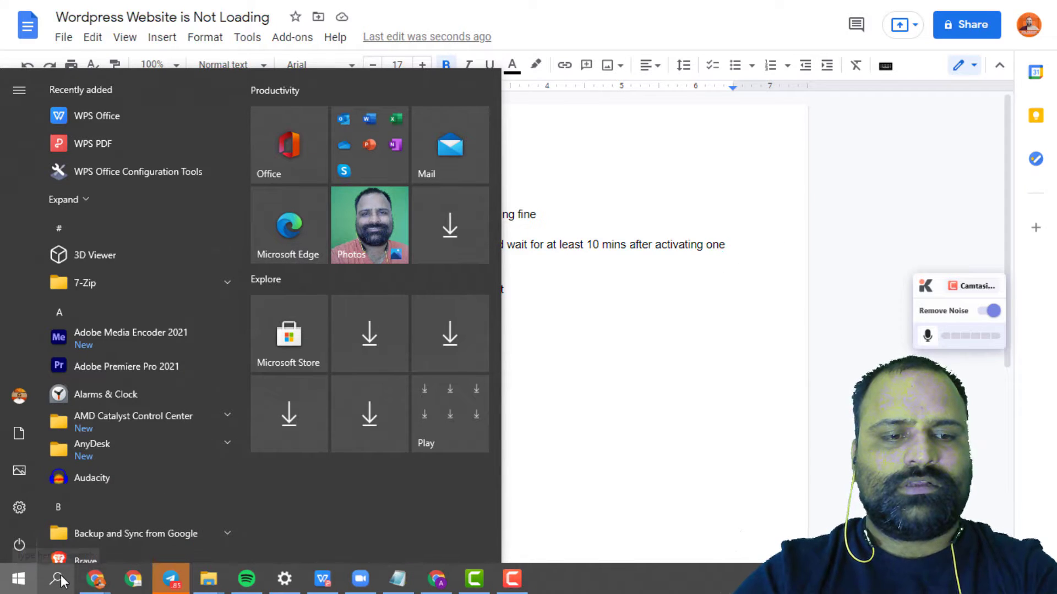
{"action": "left_click", "coordinate": [26, 587]}
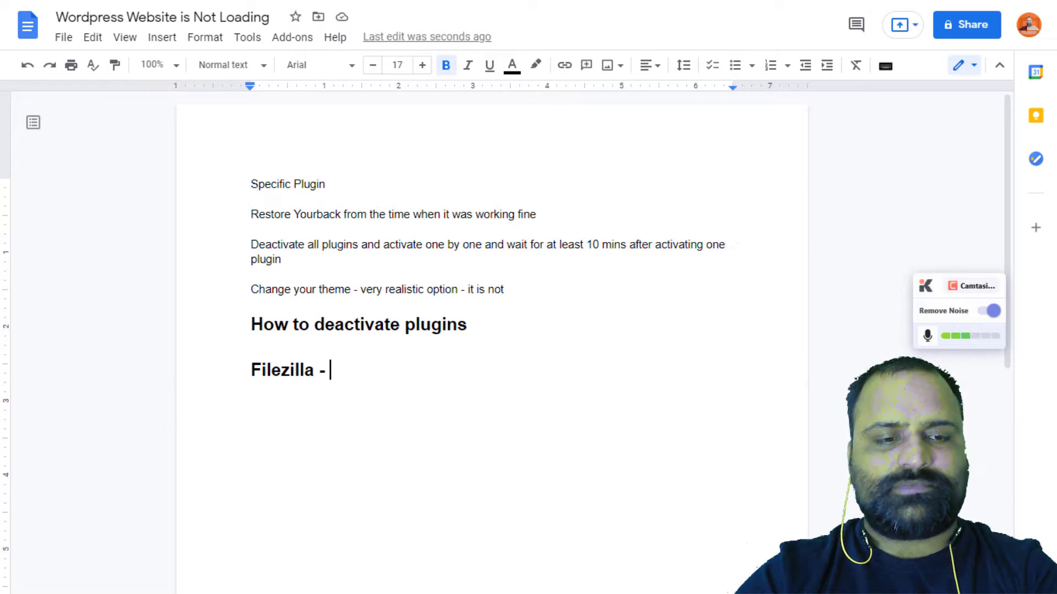
{"action": "key", "text": "super"}
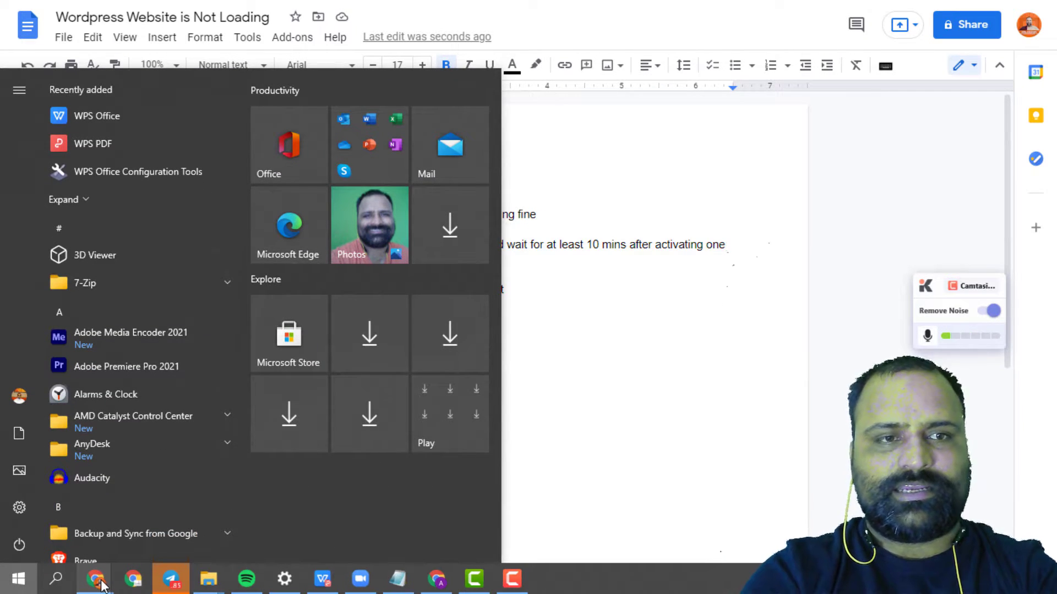
{"action": "type", "text": "filezill"}
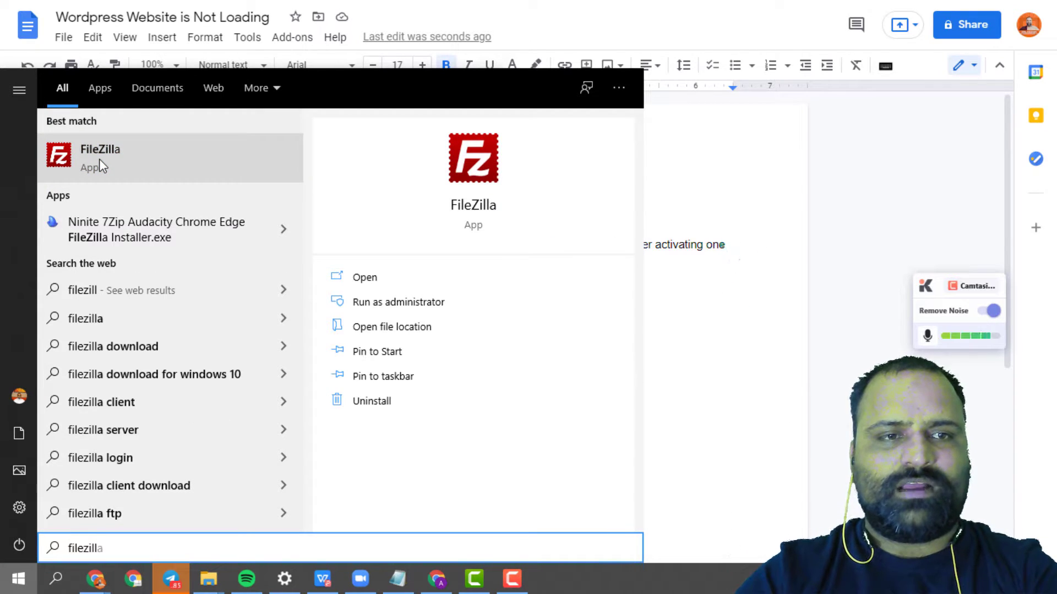
{"action": "key", "text": "Escape"}
Switch to the Chrome window showing the JustBaazaar WordPress plugins page
{"action": "key", "text": "alt+Tab"}
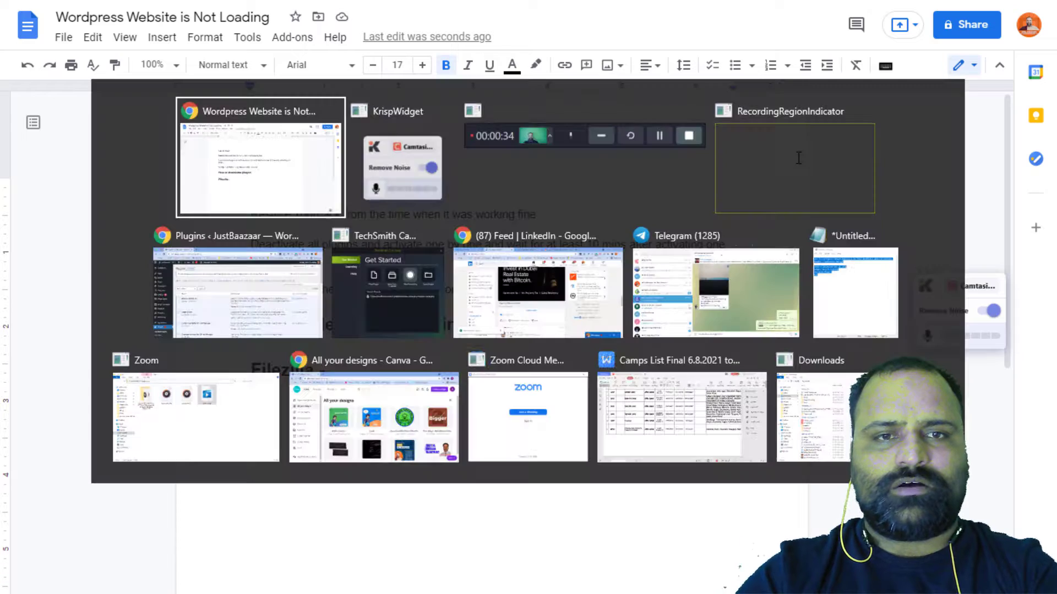
{"action": "key", "text": "alt+Tab"}
{"action": "key", "text": "alt+Tab"}
{"action": "key", "text": "alt+Tab"}
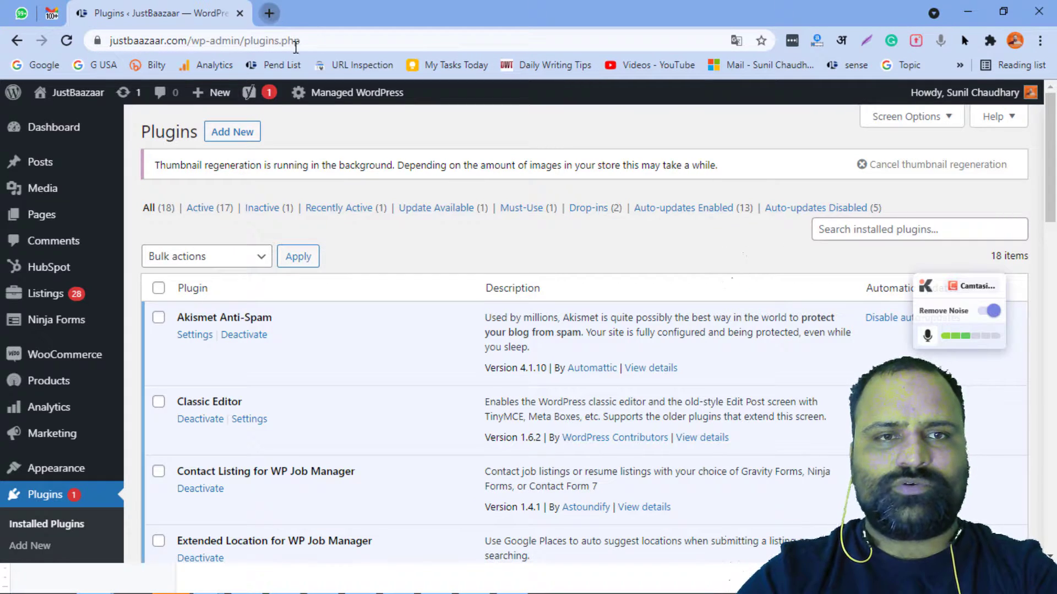
Open the bookmarked JB Godaddy hosting page in a new browser tab
{"action": "key", "text": "ctrl+t"}
{"action": "type", "text": "jb"}
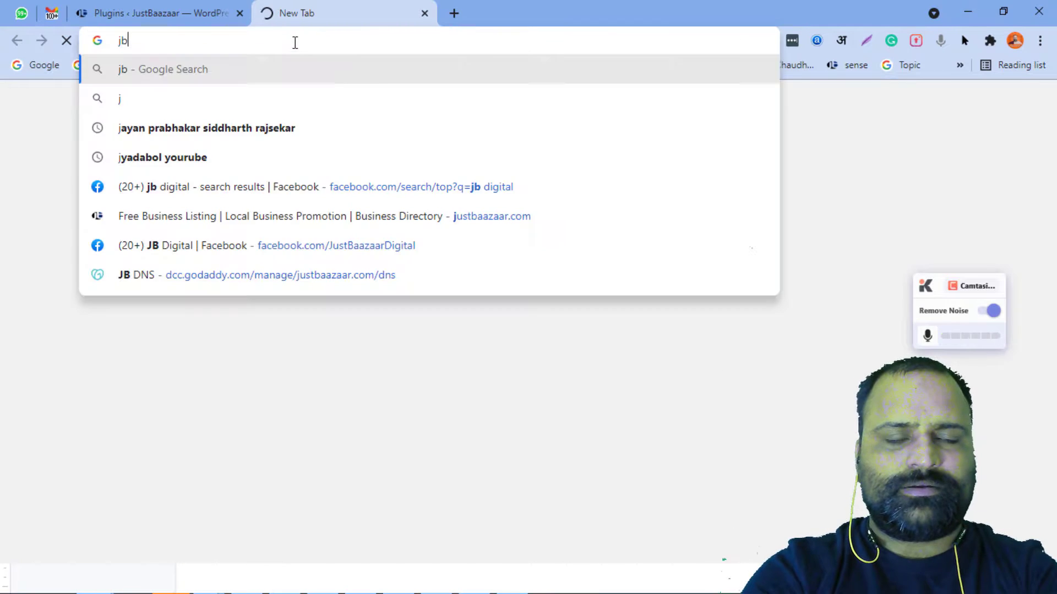
{"action": "type", "text": " godad"}
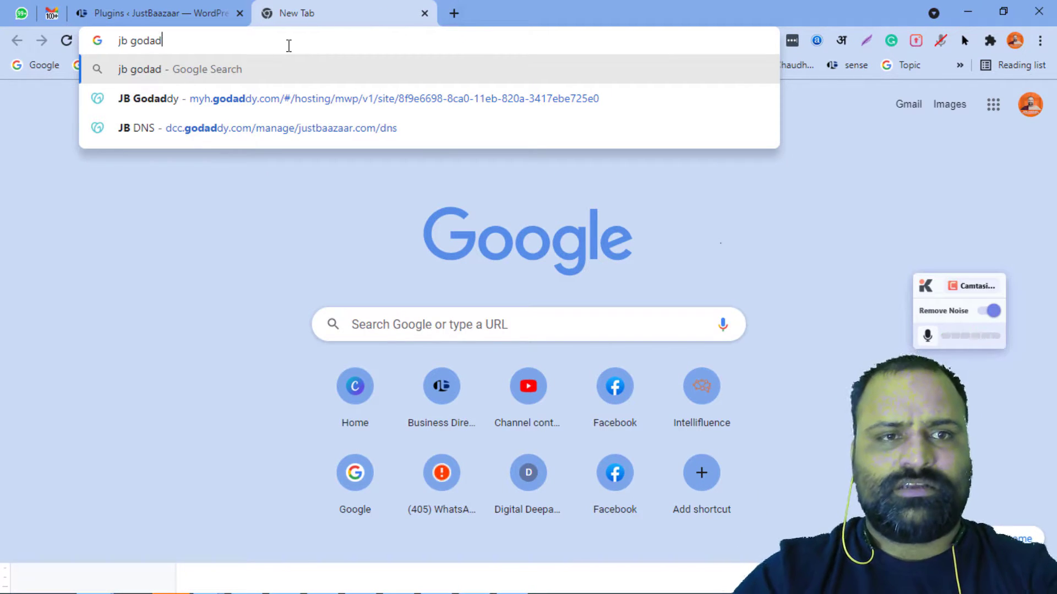
{"action": "type", "text": "day"}
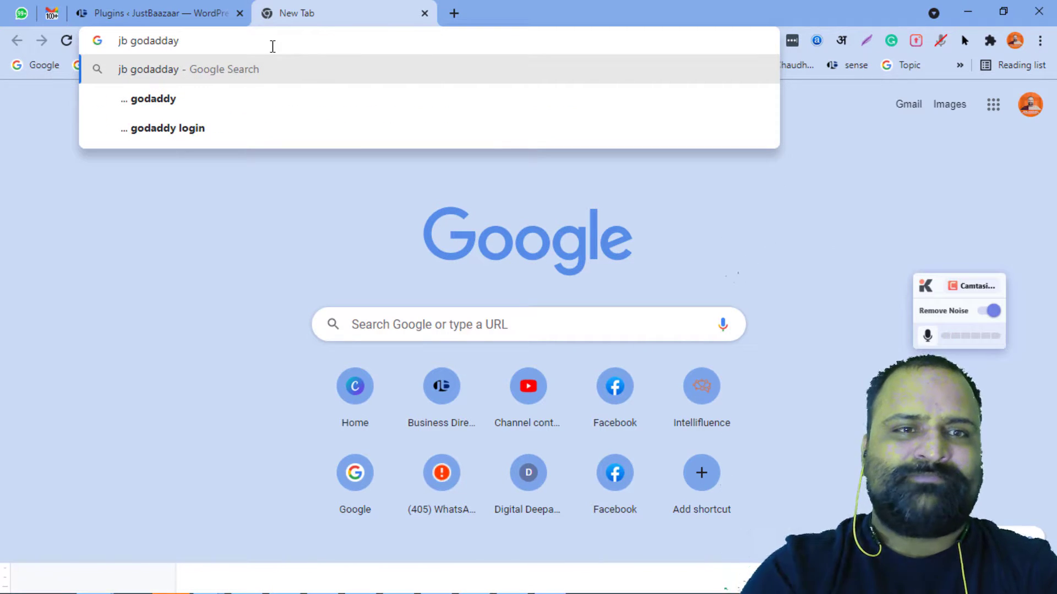
{"action": "key", "text": "BackSpace"}
{"action": "key", "text": "BackSpace"}
{"action": "key", "text": "BackSpace"}
{"action": "key", "text": "BackSpace"}
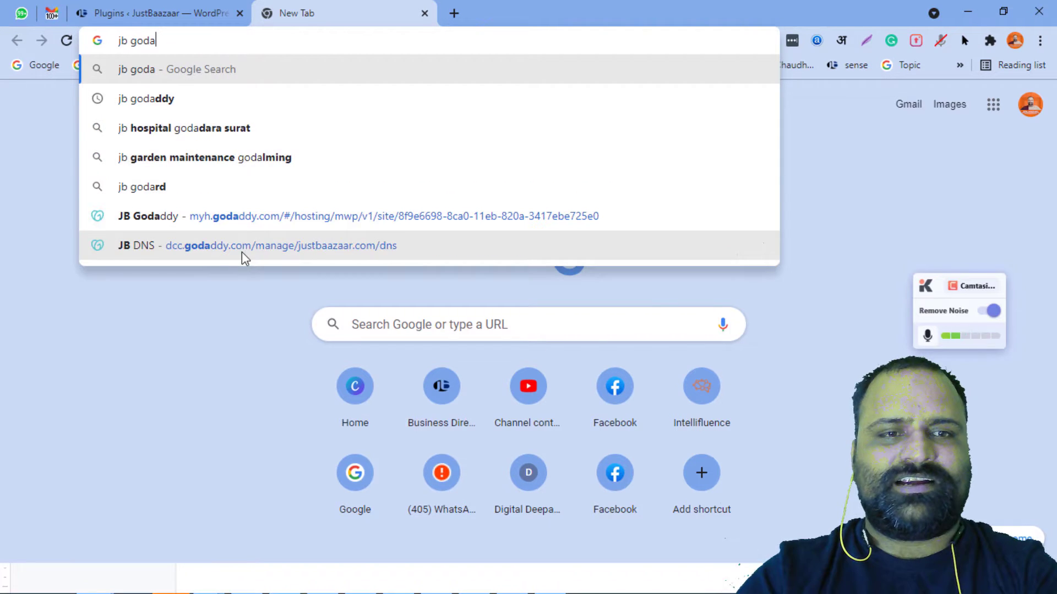
{"action": "left_click", "coordinate": [251, 223]}
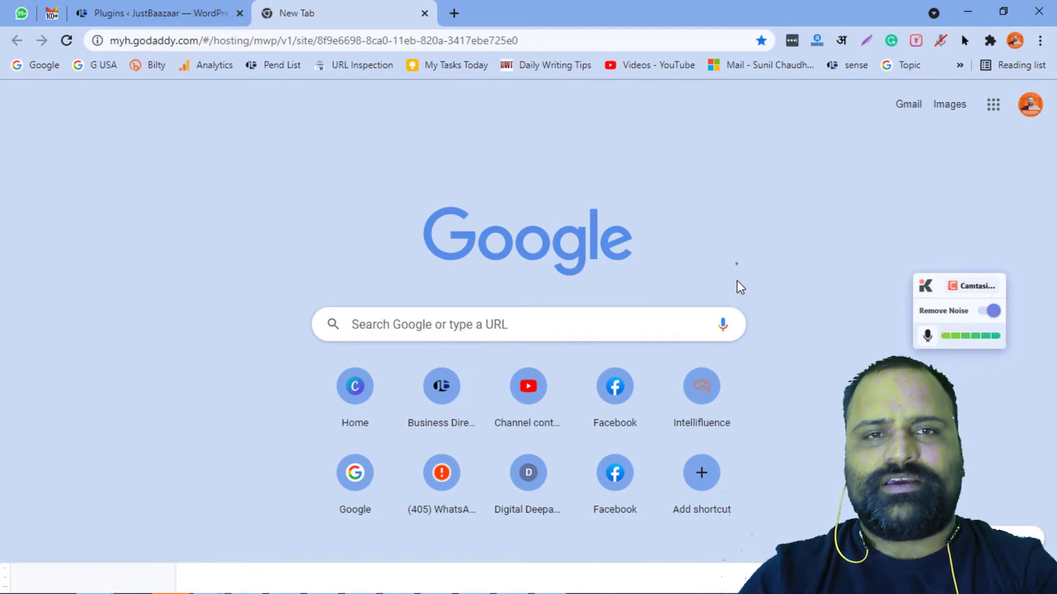
{"action": "key", "text": "alt+Tab"}
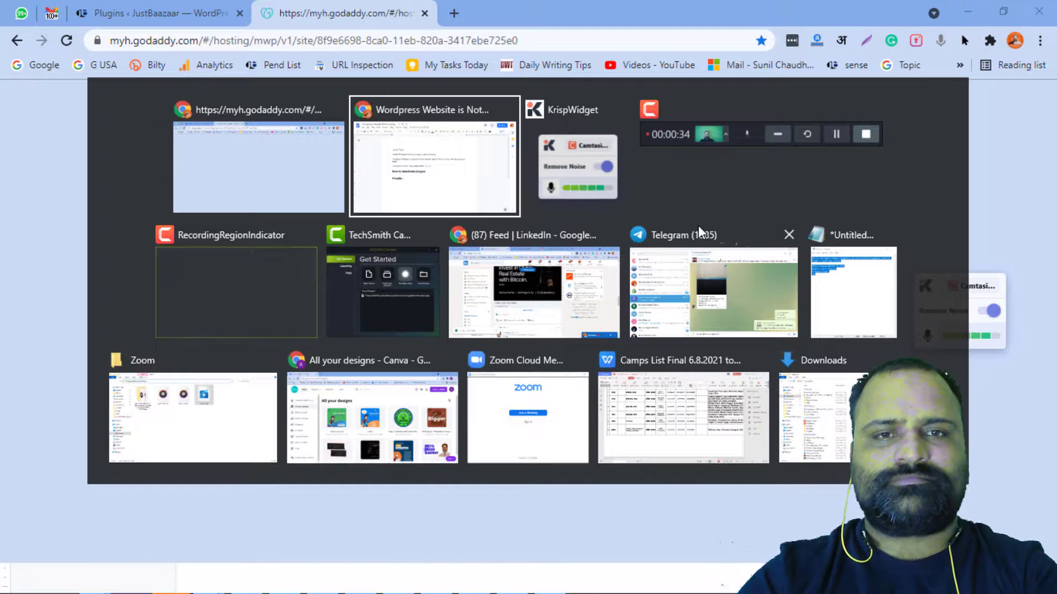
{"action": "key", "text": "alt+Tab"}
{"action": "key", "text": "alt+Tab"}
{"action": "key", "text": "alt+Tab"}
{"action": "key", "text": "alt+Tab"}
{"action": "key", "text": "alt+Tab"}
{"action": "key", "text": "alt+Tab"}
{"action": "key", "text": "alt+Tab"}
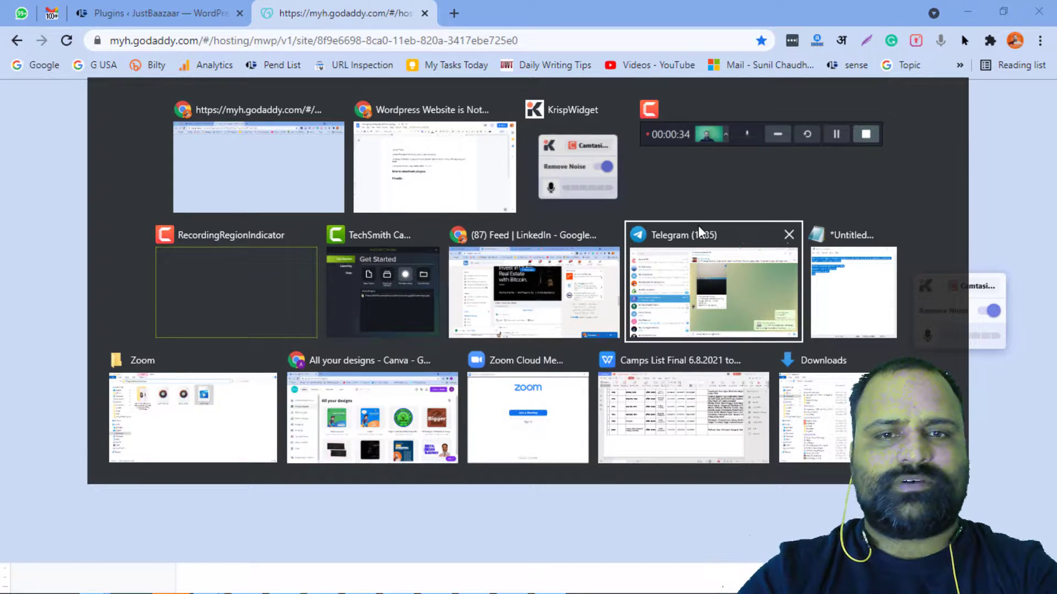
{"action": "key", "text": "alt+Tab"}
{"action": "key", "text": "alt+Tab"}
{"action": "key", "text": "alt+Tab"}
{"action": "key", "text": "alt+Tab"}
{"action": "key", "text": "alt+Tab"}
{"action": "key", "text": "alt+Tab"}
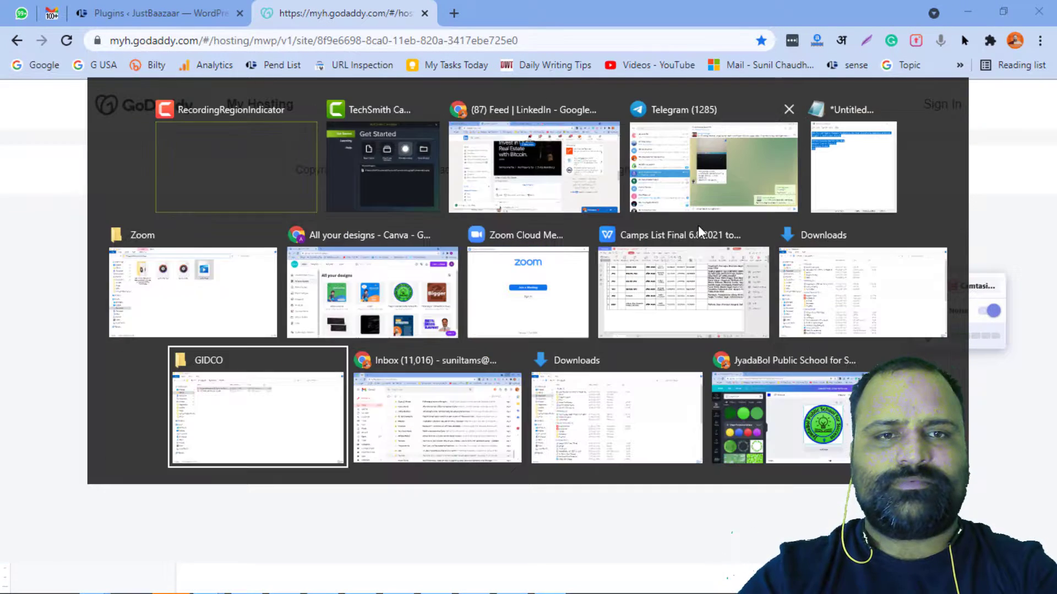
{"action": "key", "text": "alt+Tab"}
{"action": "key", "text": "alt+Tab"}
{"action": "key", "text": "alt+Tab"}
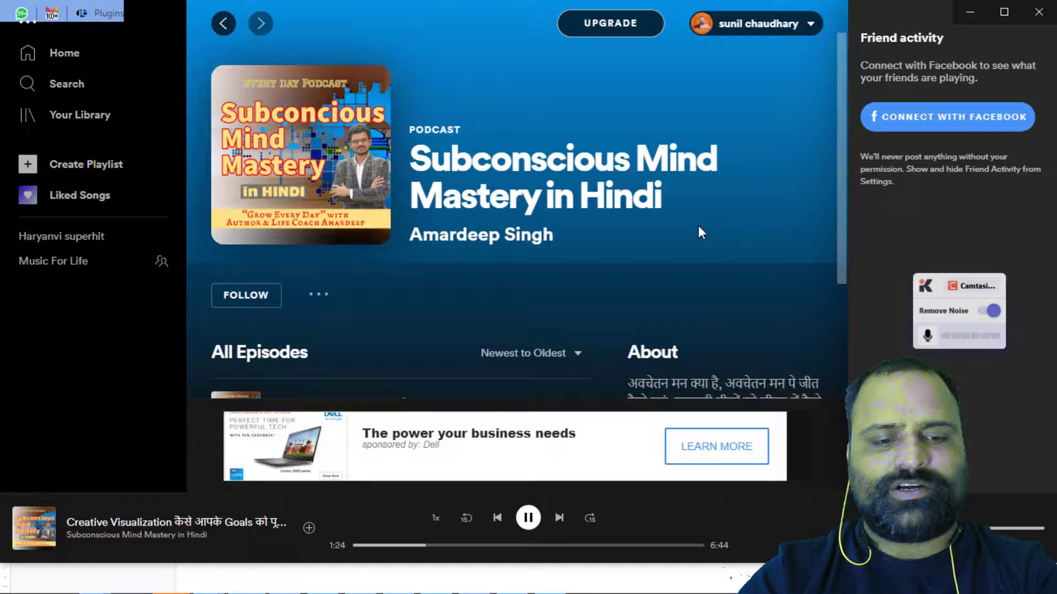
{"action": "key", "text": "alt+Tab"}
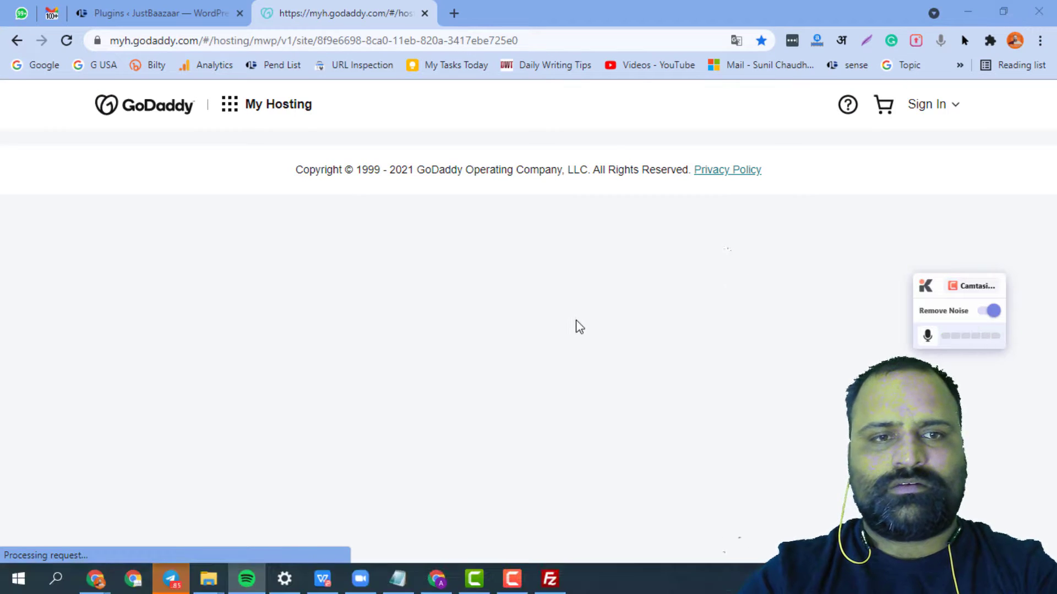
Show the desktop and maximize the FileZilla window
{"action": "key", "text": "super+d"}
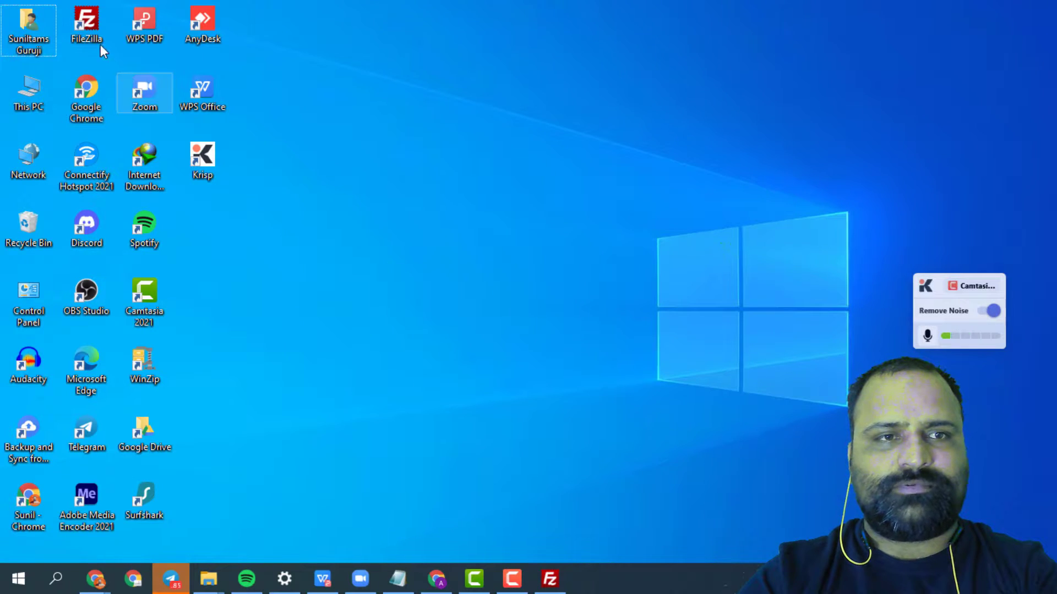
{"action": "right_click", "coordinate": [448, 139]}
{"action": "left_click", "coordinate": [520, 187]}
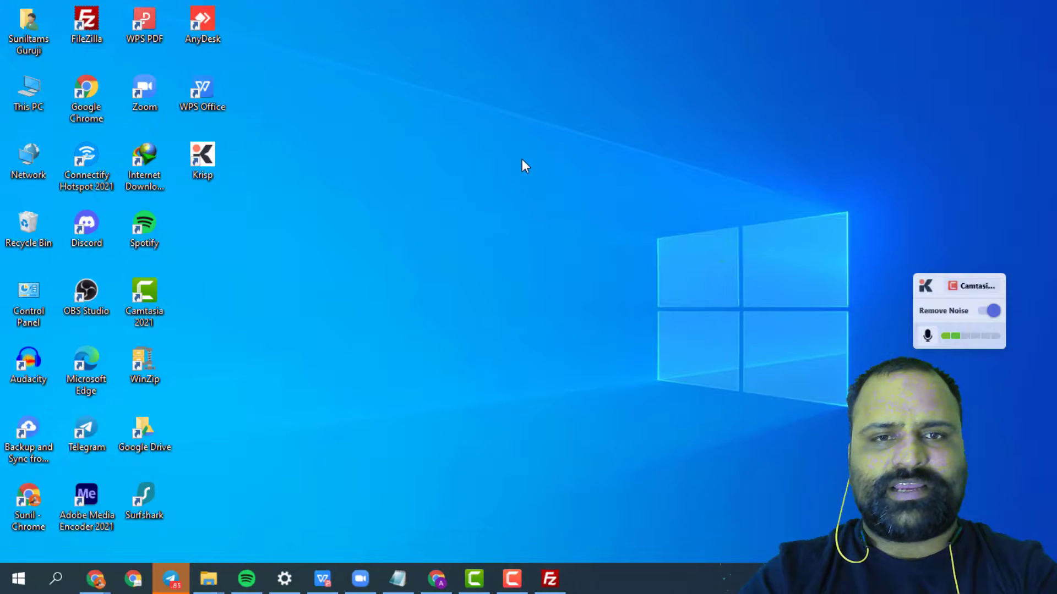
{"action": "right_click", "coordinate": [521, 159]}
{"action": "left_click", "coordinate": [521, 152]}
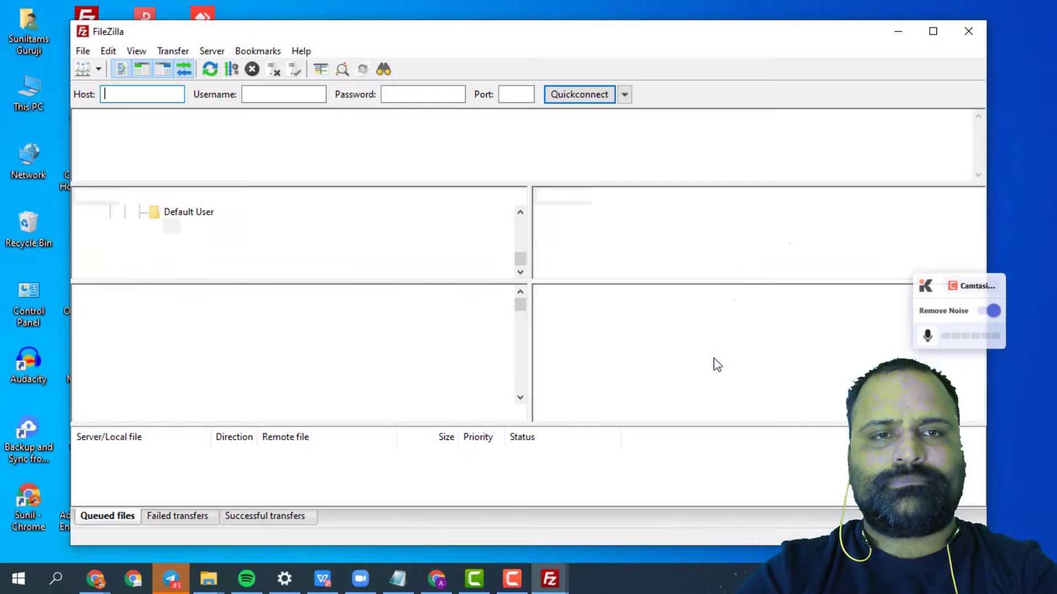
{"action": "left_click", "coordinate": [934, 33]}
{"action": "key", "text": "alt+Tab"}
{"action": "key", "text": "alt+Tab"}
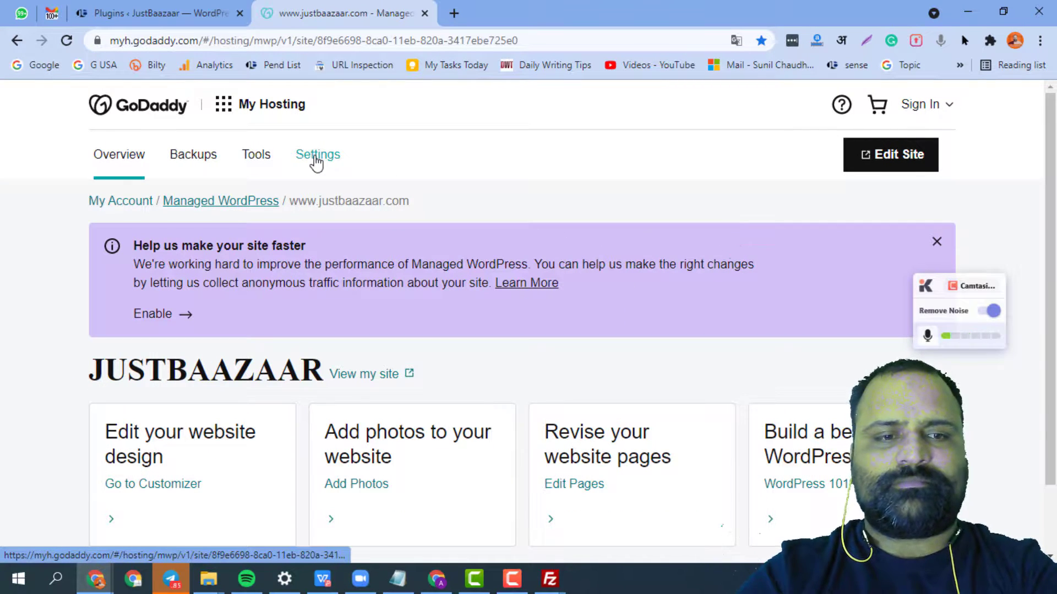
{"action": "left_click", "coordinate": [315, 159]}
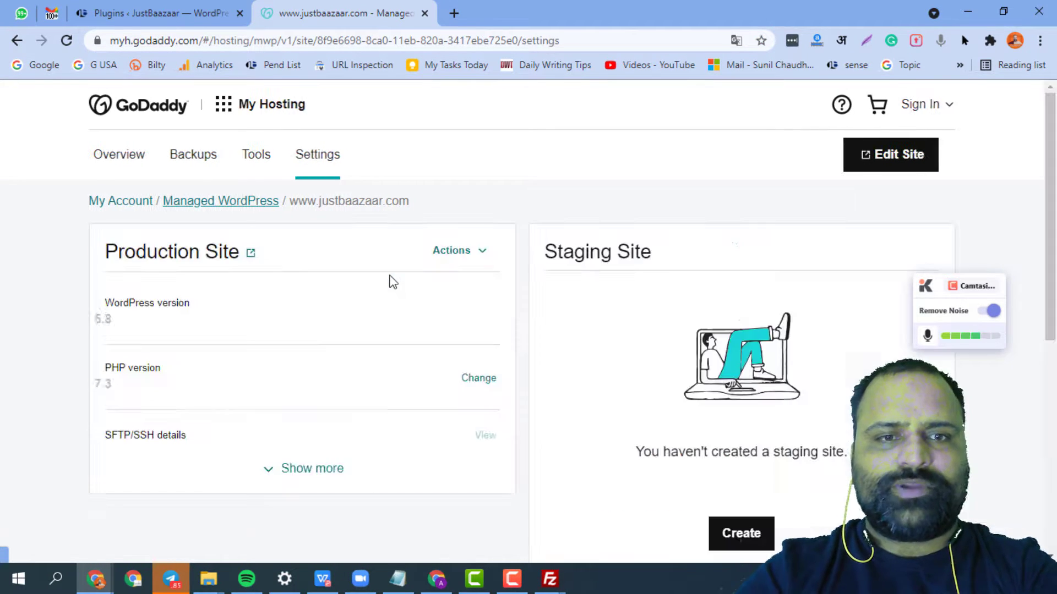
Expand the Production Site details and open the site's SFTP/SSH details
{"action": "scroll", "coordinate": [404, 290], "scroll_direction": "down", "scroll_amount": 3}
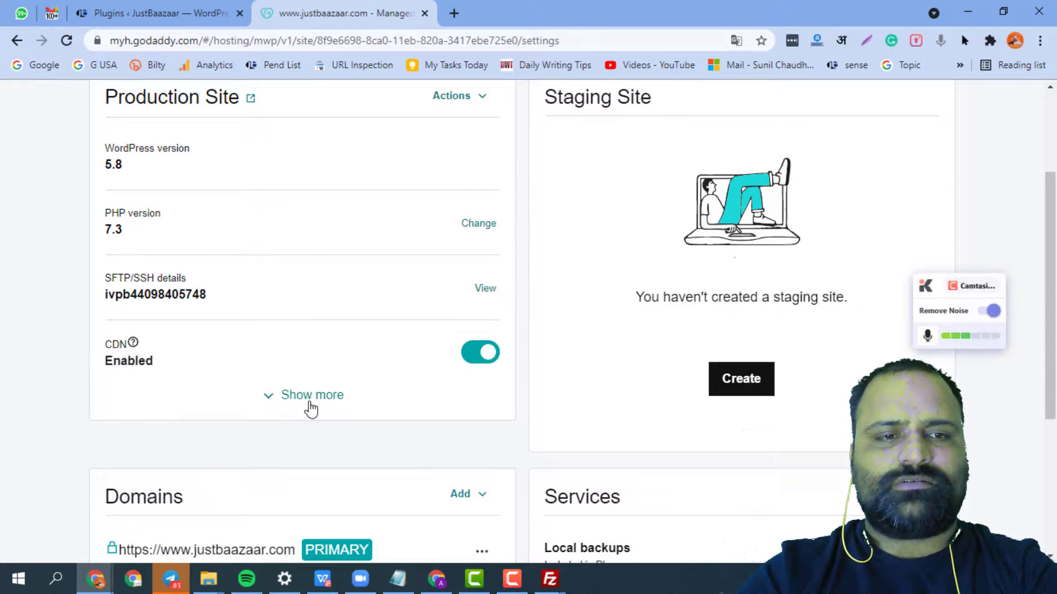
{"action": "left_click", "coordinate": [311, 407]}
{"action": "scroll", "coordinate": [313, 410], "scroll_direction": "down", "scroll_amount": 3}
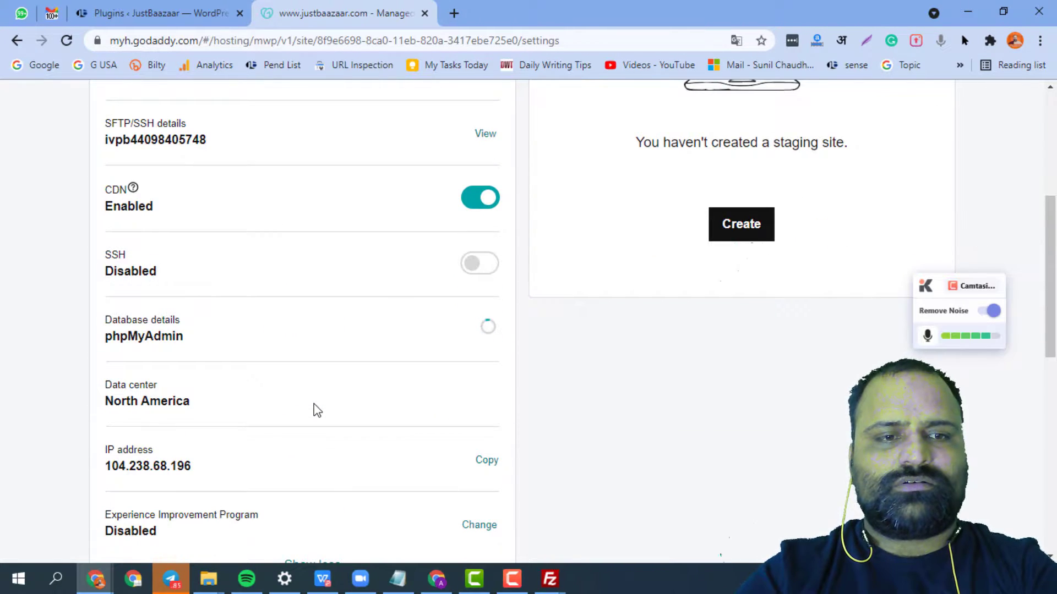
{"action": "scroll", "coordinate": [315, 408], "scroll_direction": "down", "scroll_amount": 3}
{"action": "scroll", "coordinate": [314, 410], "scroll_direction": "up", "scroll_amount": 6}
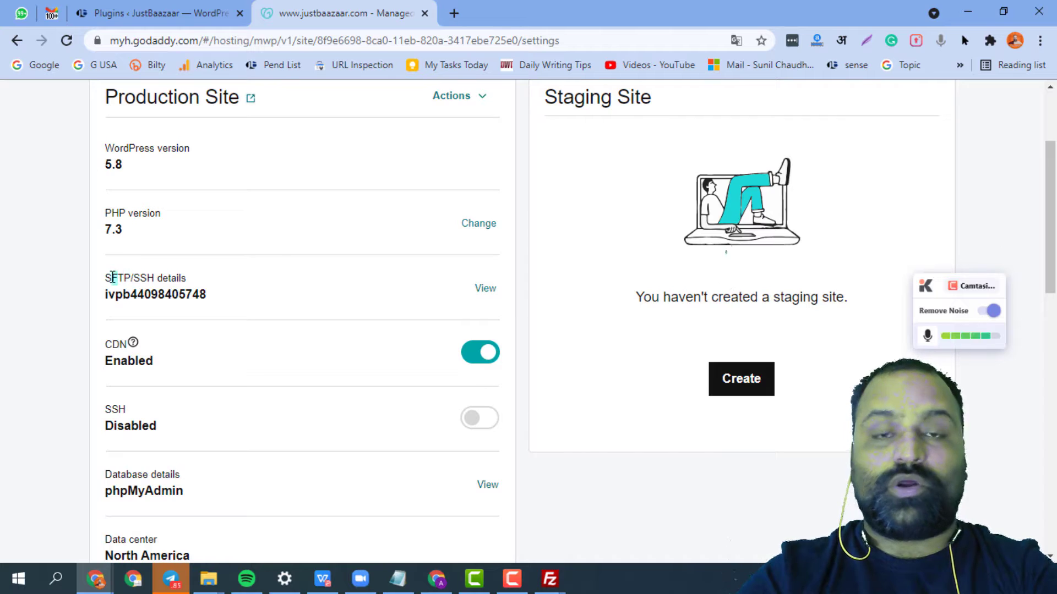
{"action": "left_click", "coordinate": [486, 290]}
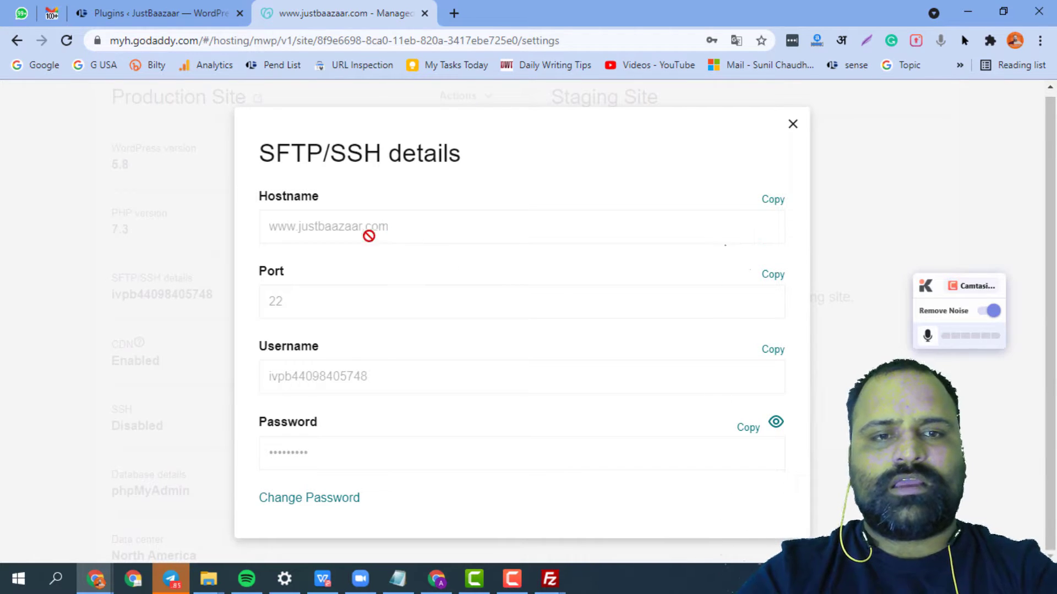
Copy the port from GoDaddy's SFTP/SSH details and enter 22 as the quick connection port in FileZilla
{"action": "left_click", "coordinate": [772, 276]}
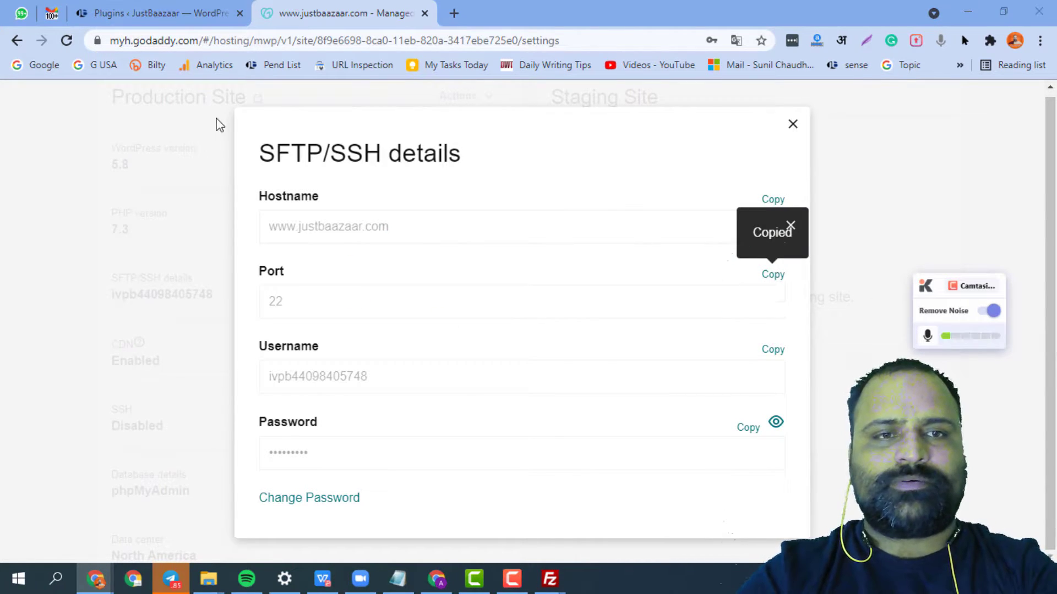
{"action": "key", "text": "alt+Tab"}
{"action": "left_click", "coordinate": [441, 70]}
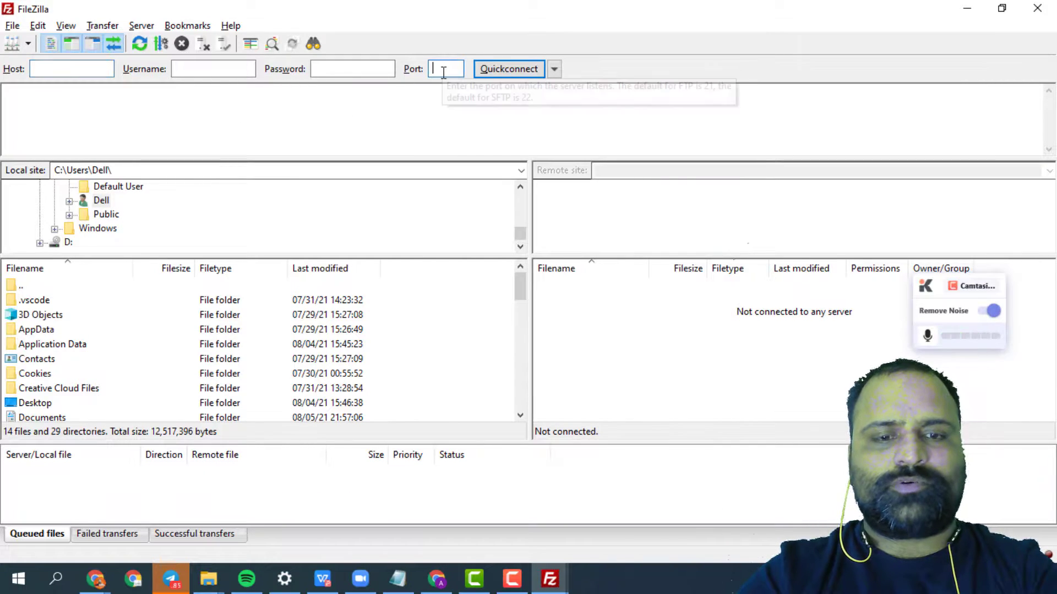
{"action": "key", "text": "ctrl+v"}
Copy the SFTP username from GoDaddy and paste it as the quick connection username in FileZilla
{"action": "key", "text": "alt+Tab"}
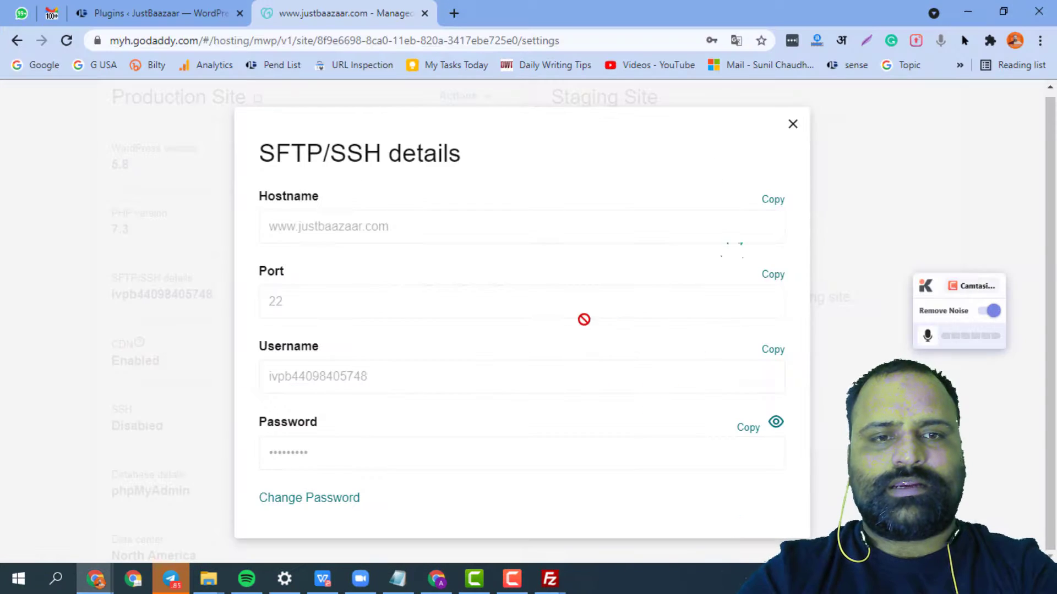
{"action": "left_click", "coordinate": [773, 353]}
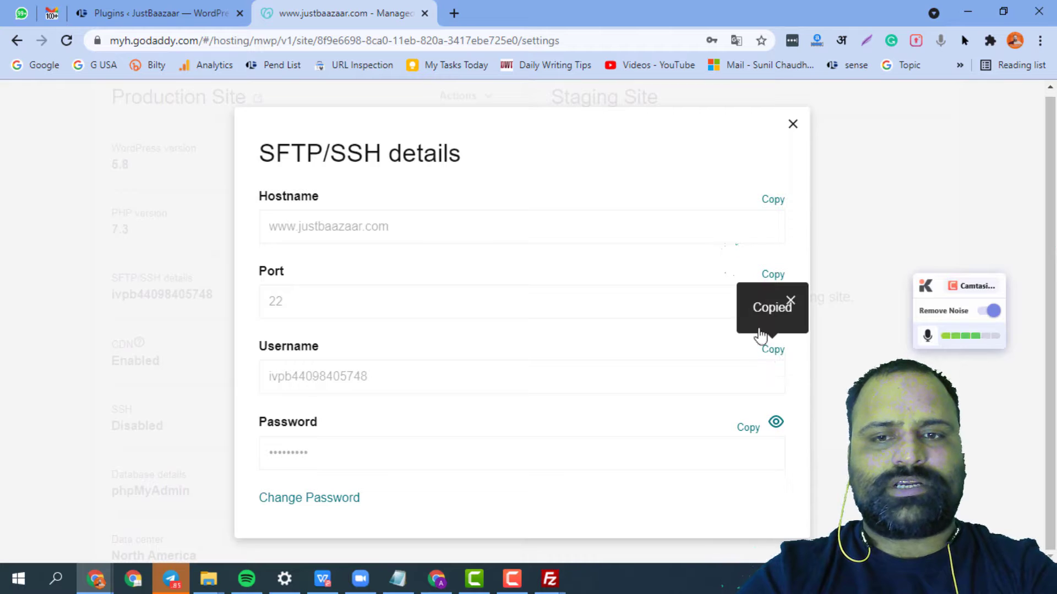
{"action": "key", "text": "alt+Tab"}
{"action": "left_click", "coordinate": [182, 70]}
{"action": "key", "text": "ctrl+v"}
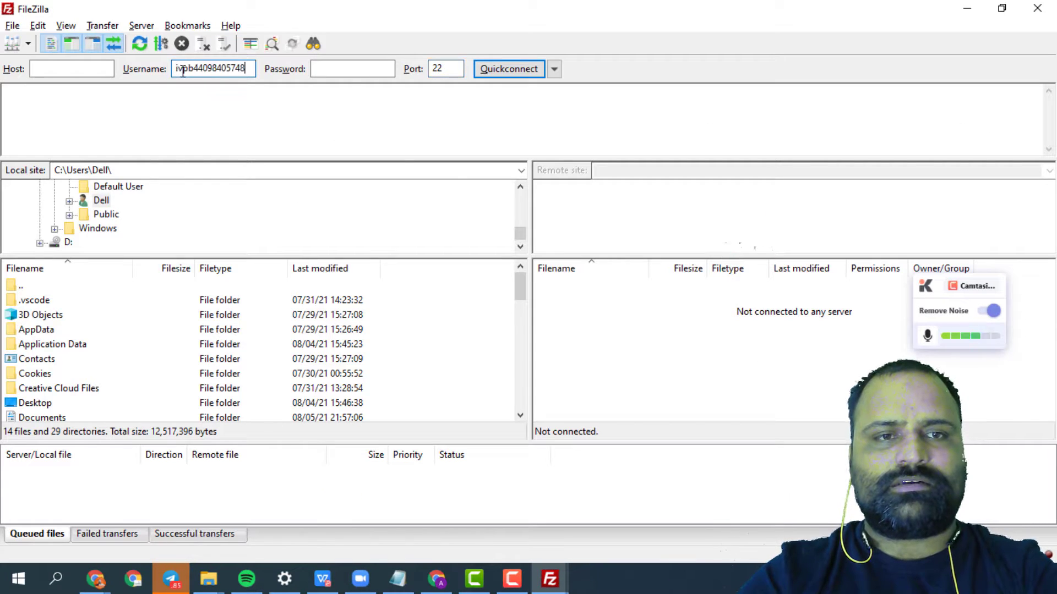
Reveal and copy the SFTP password in GoDaddy and paste it as the quick connection password in FileZilla
{"action": "key", "text": "alt+Tab"}
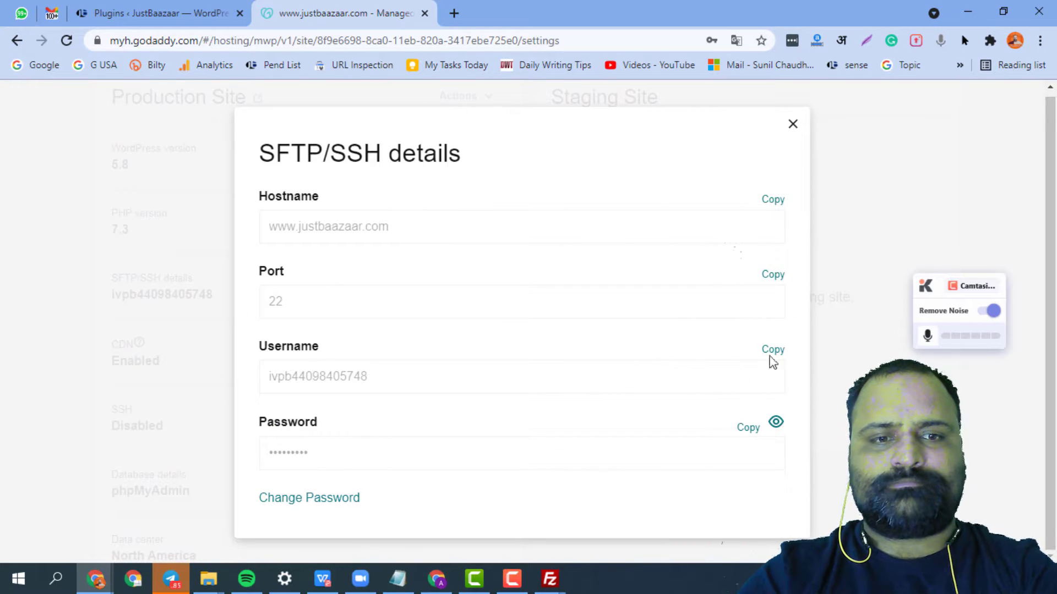
{"action": "left_click", "coordinate": [776, 424]}
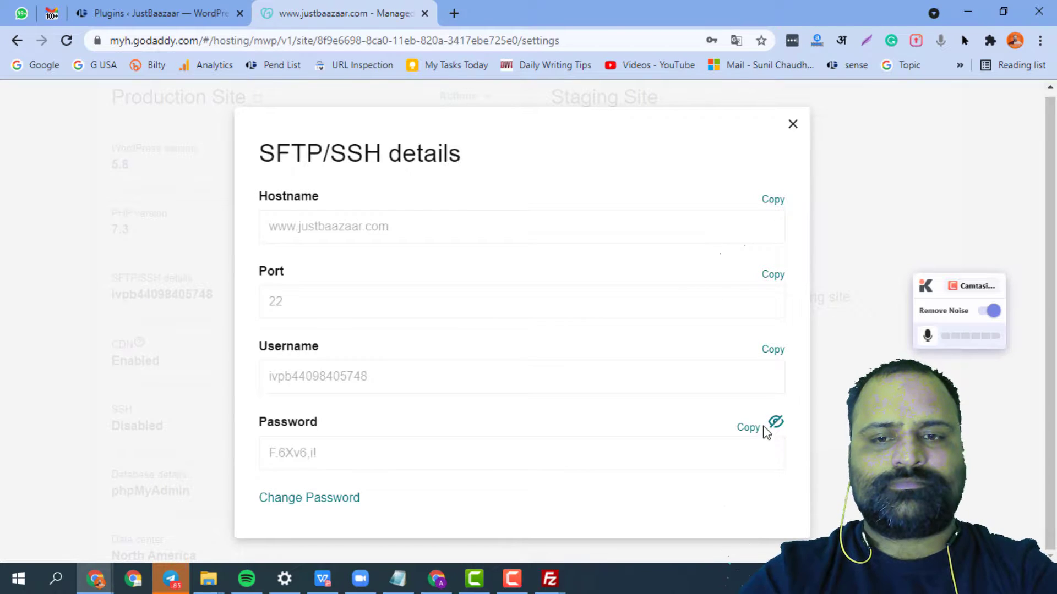
{"action": "left_click", "coordinate": [750, 428]}
{"action": "key", "text": "alt+Tab"}
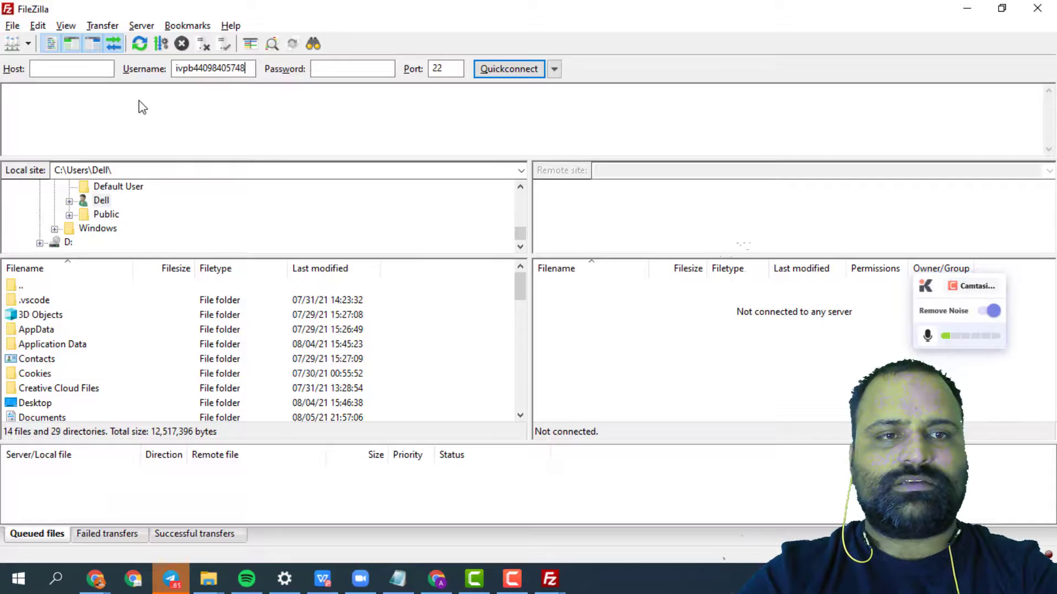
{"action": "left_click", "coordinate": [342, 68]}
{"action": "key", "text": "ctrl+v"}
Close GoDaddy's SFTP/SSH details, copy the site's IP address 104.238.68.196 and paste it as the quick connection host in FileZilla
{"action": "key", "text": "alt+Tab"}
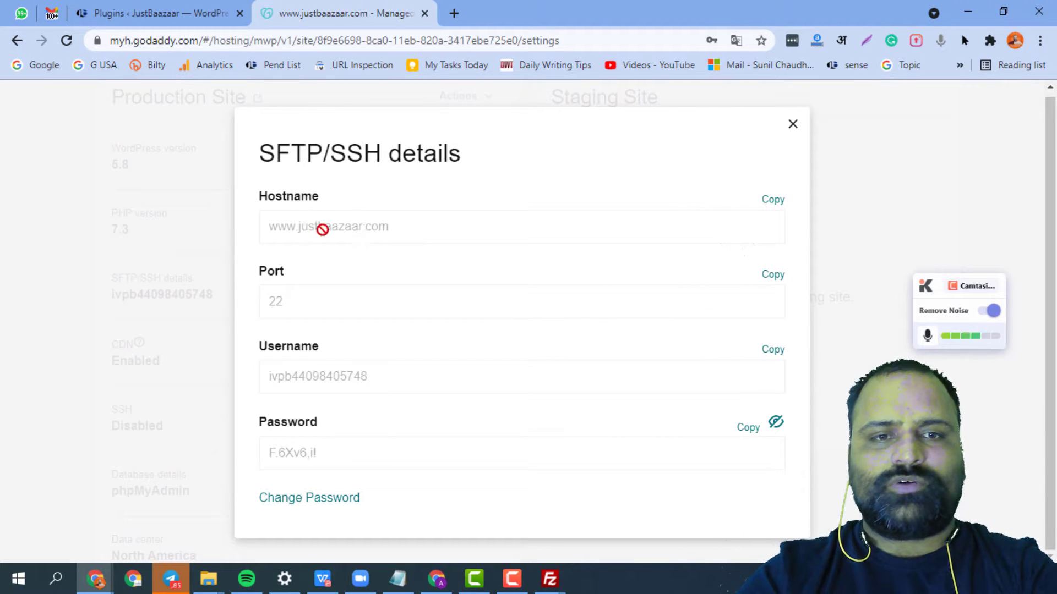
{"action": "left_click", "coordinate": [793, 126]}
{"action": "scroll", "coordinate": [371, 308], "scroll_direction": "down", "scroll_amount": 3}
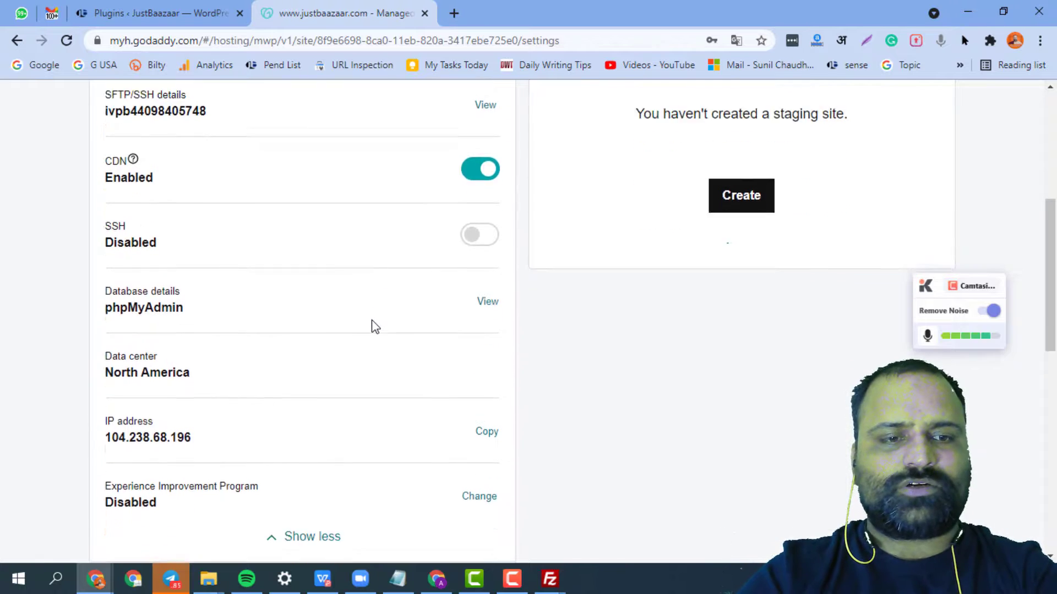
{"action": "scroll", "coordinate": [372, 327], "scroll_direction": "down", "scroll_amount": 2}
{"action": "left_click_drag", "start_coordinate": [209, 314], "coordinate": [109, 311]}
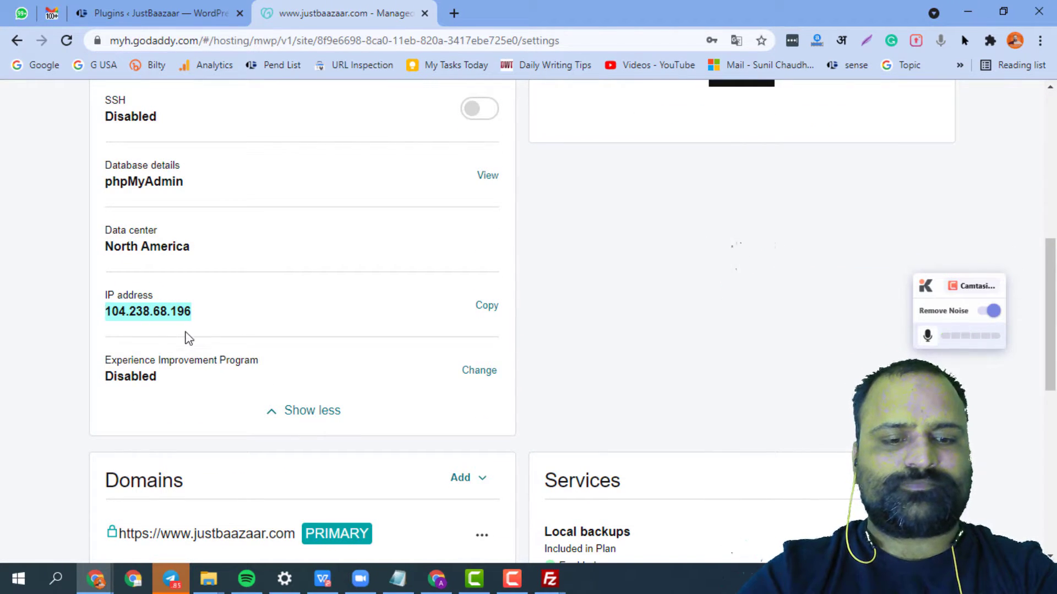
{"action": "key", "text": "alt+Tab"}
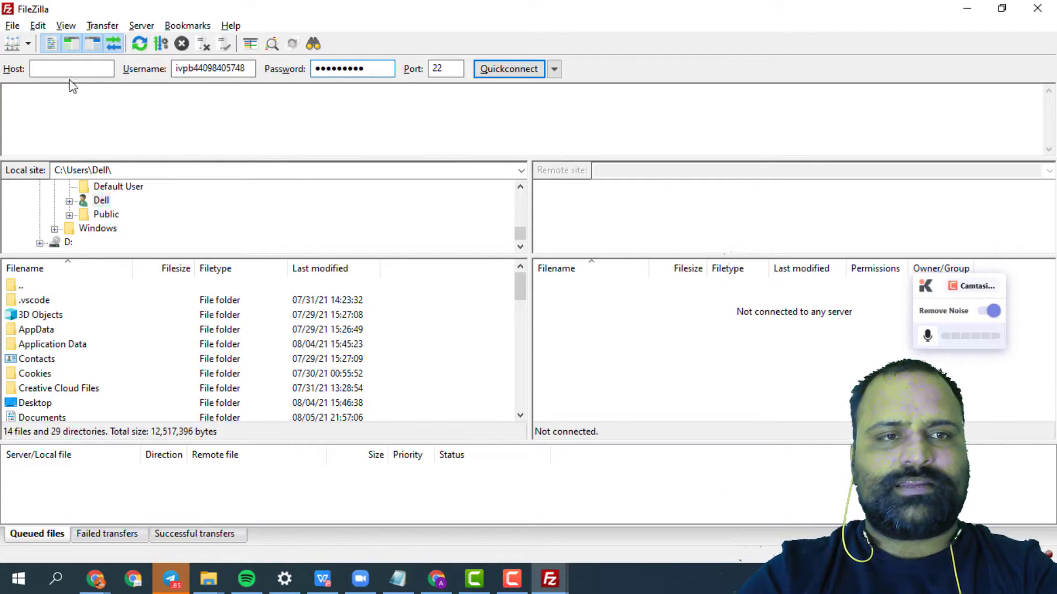
{"action": "right_click", "coordinate": [49, 68]}
{"action": "left_click", "coordinate": [160, 132]}
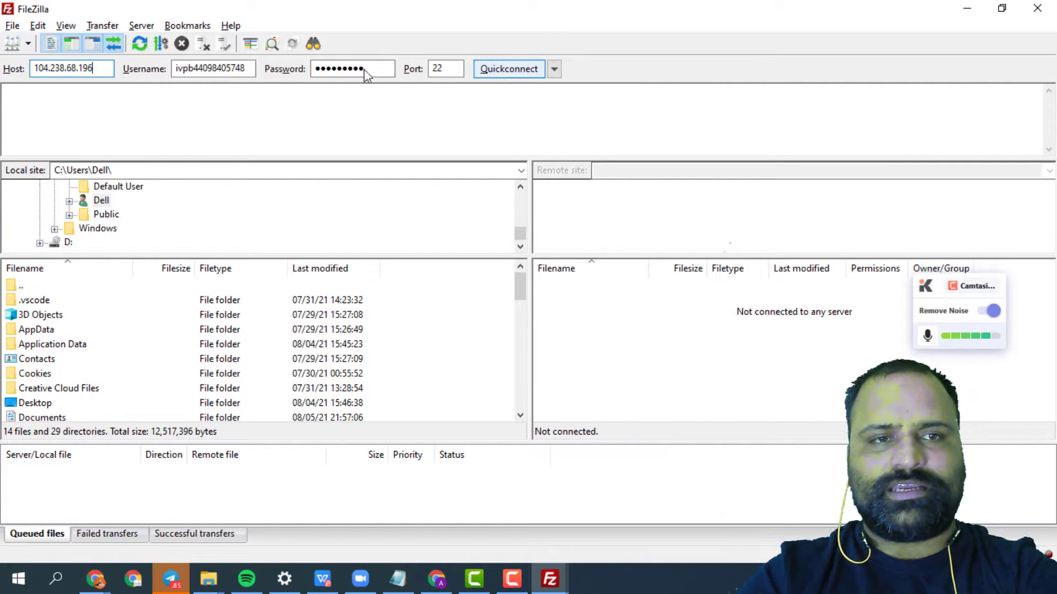
Open the Site Manager and add a new site named JustBaazaar under My Sites
{"action": "left_click", "coordinate": [15, 28]}
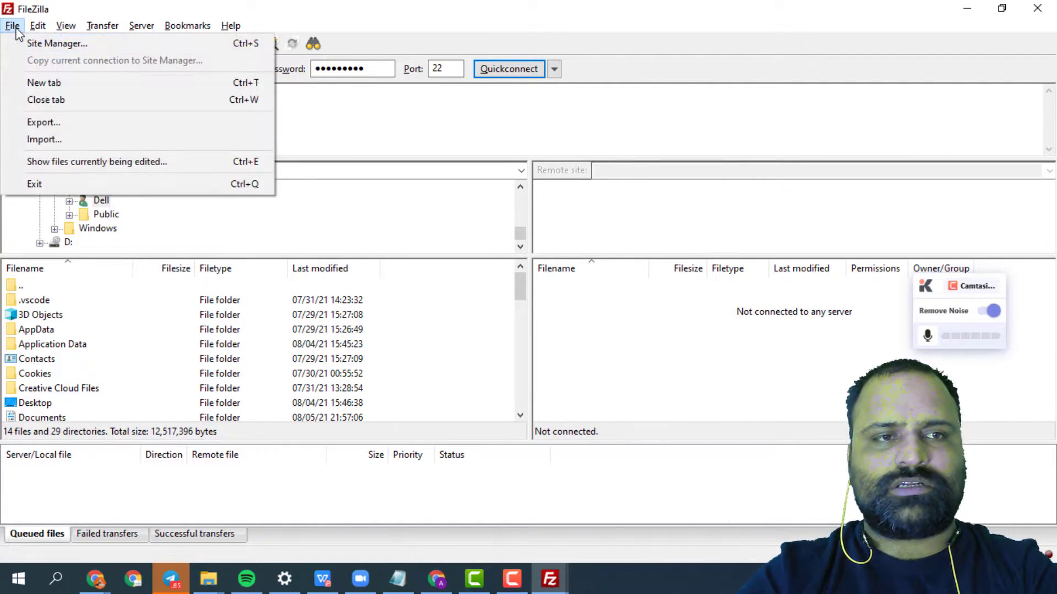
{"action": "left_click", "coordinate": [39, 48]}
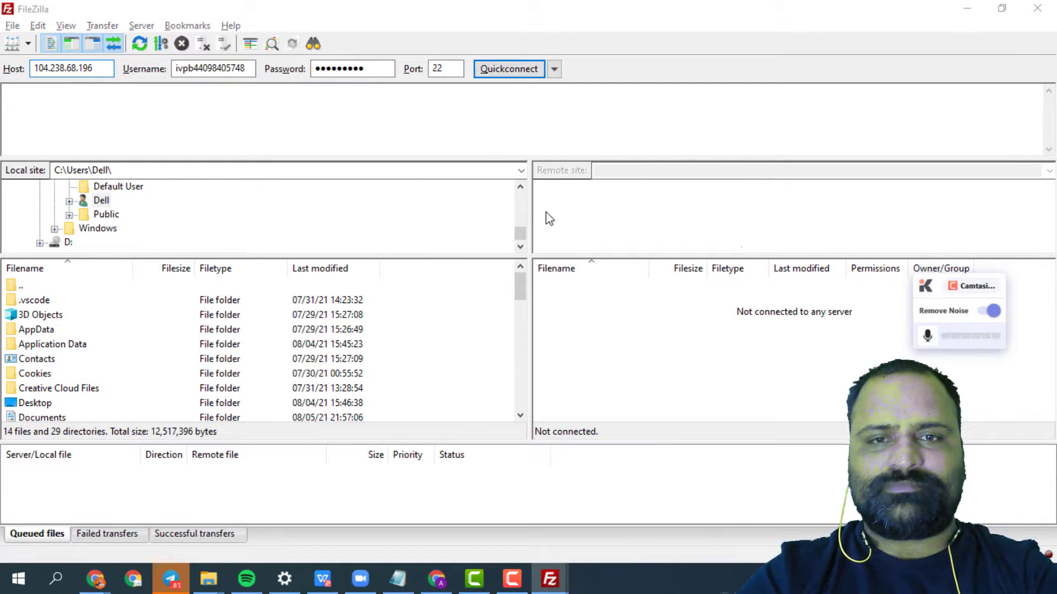
{"action": "left_click", "coordinate": [12, 42]}
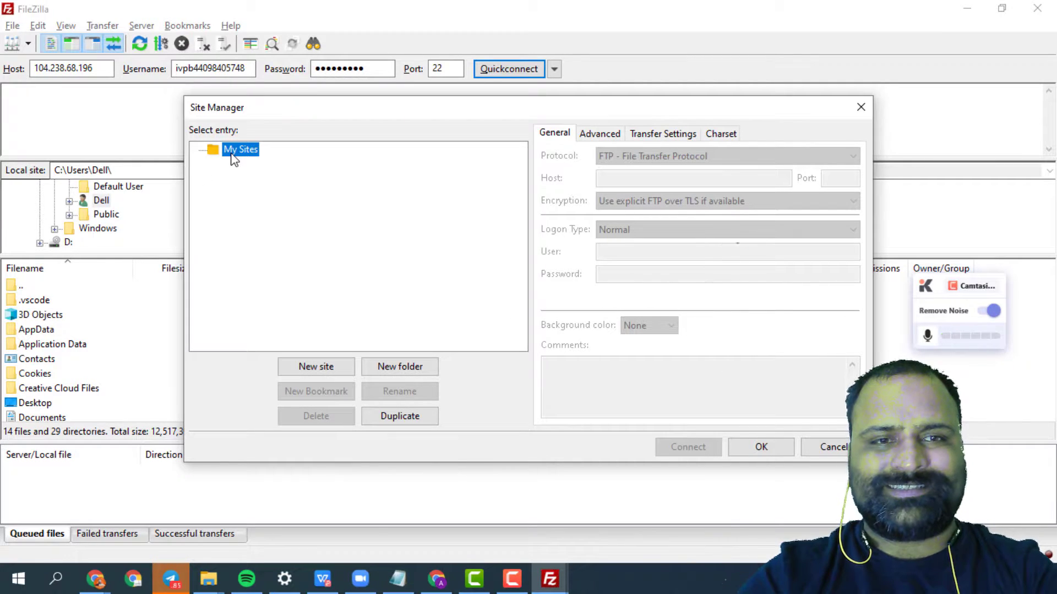
{"action": "left_click", "coordinate": [325, 369]}
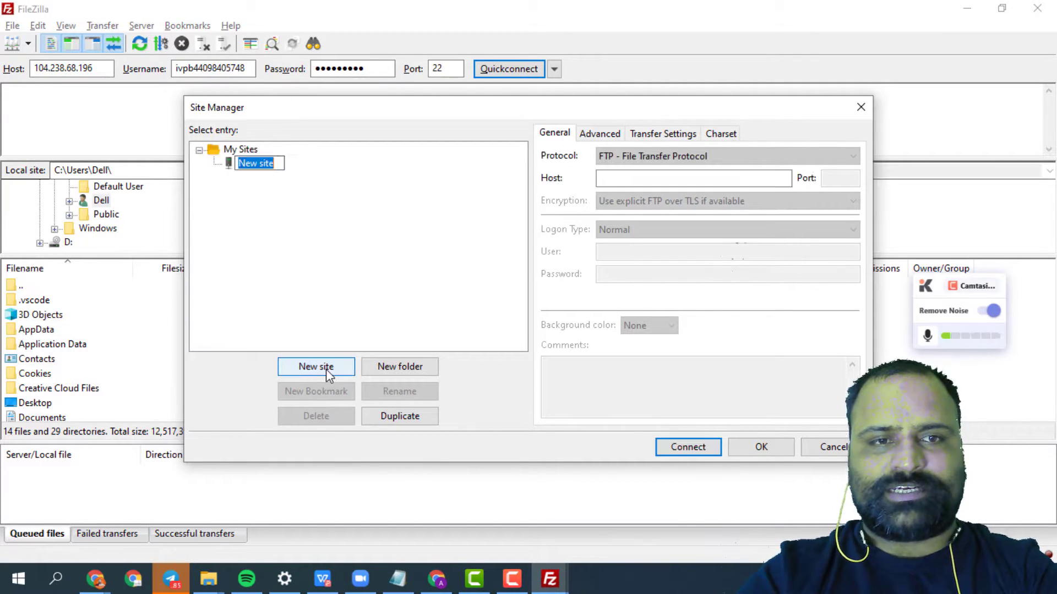
{"action": "type", "text": "Jus"}
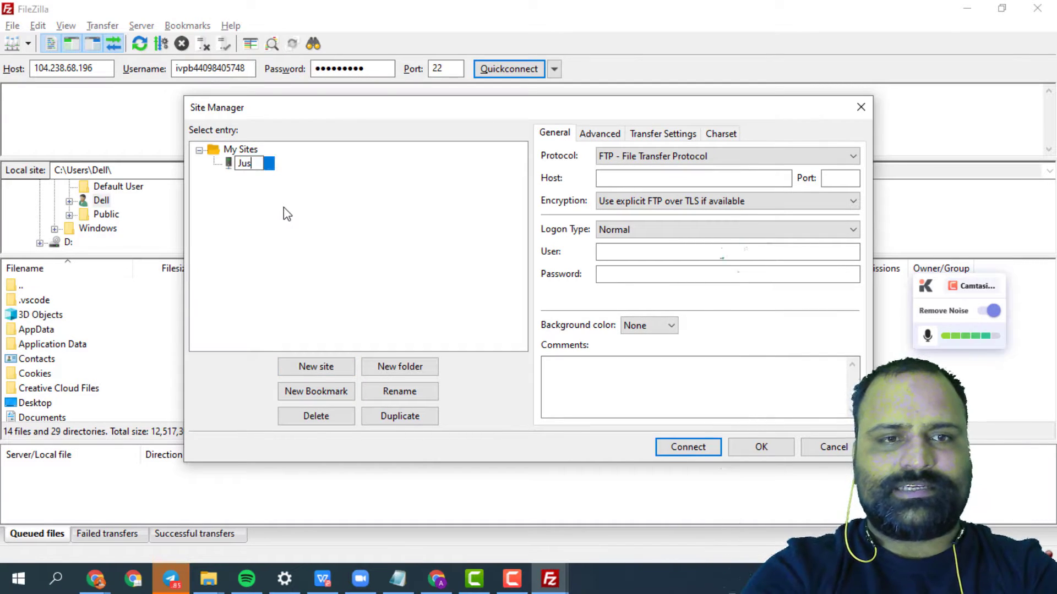
{"action": "type", "text": "tBaazaar"}
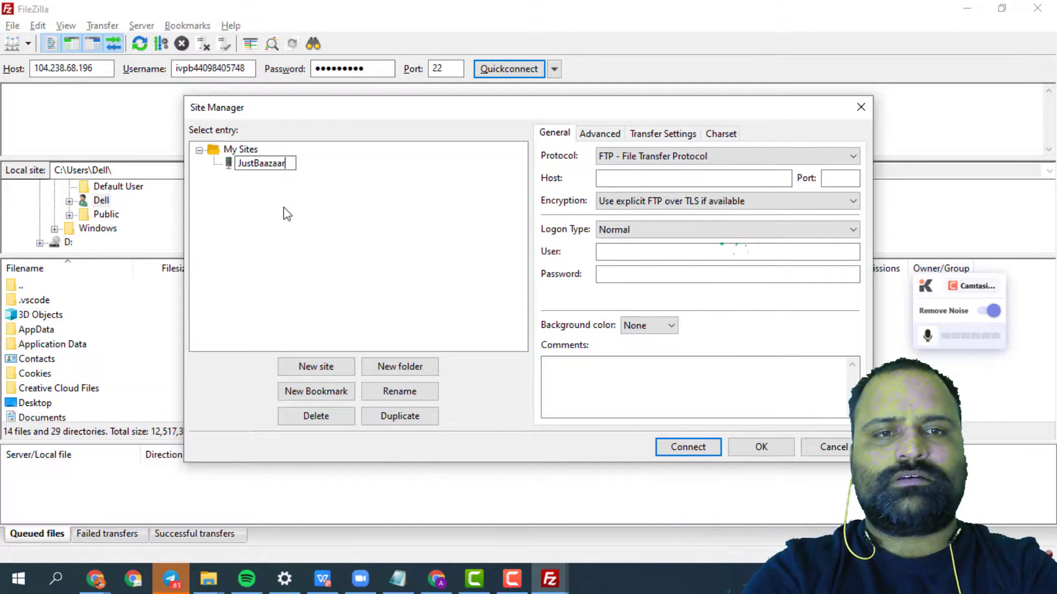
Set the JustBaazaar site's host to 104.238.68.196 and its port to 22, taking the port from GoDaddy's SFTP/SSH details
{"action": "left_click", "coordinate": [638, 177]}
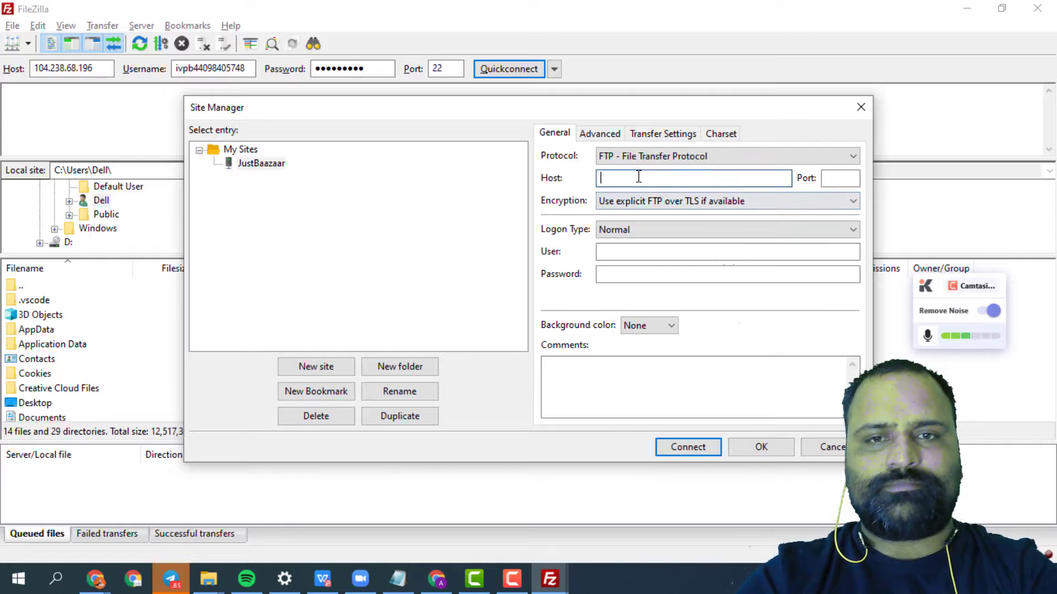
{"action": "key", "text": "ctrl+v"}
{"action": "key", "text": "alt+Tab"}
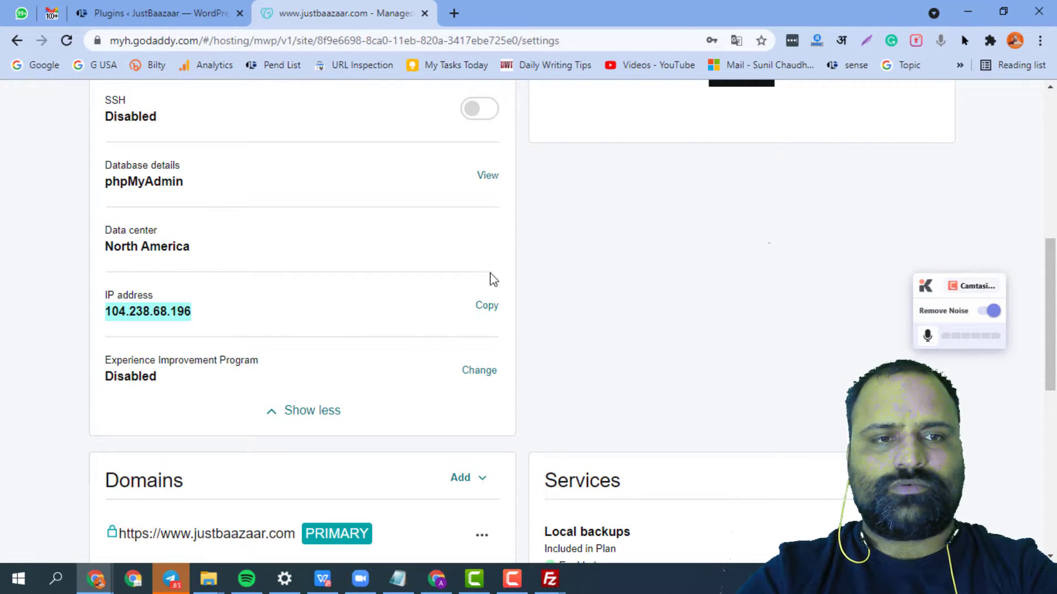
{"action": "scroll", "coordinate": [465, 363], "scroll_direction": "up", "scroll_amount": 4}
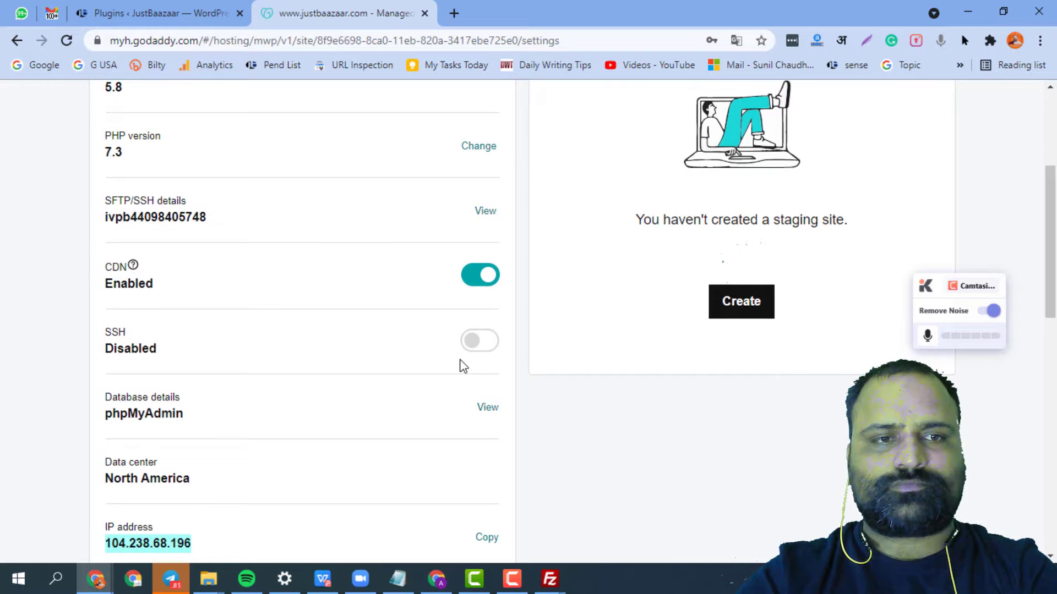
{"action": "left_click", "coordinate": [492, 219]}
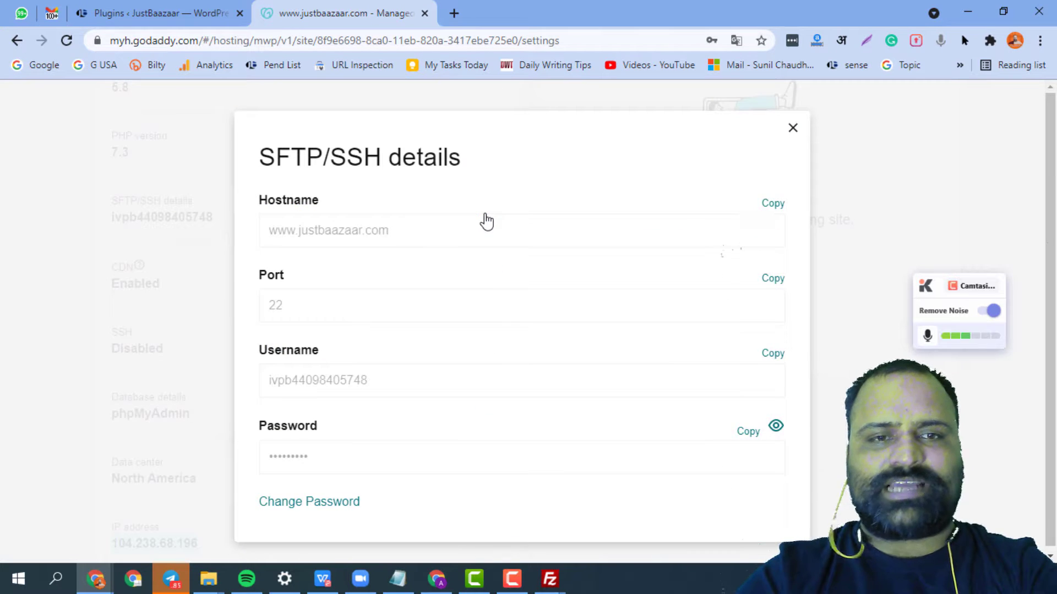
{"action": "left_click", "coordinate": [777, 283]}
{"action": "key", "text": "alt+Tab"}
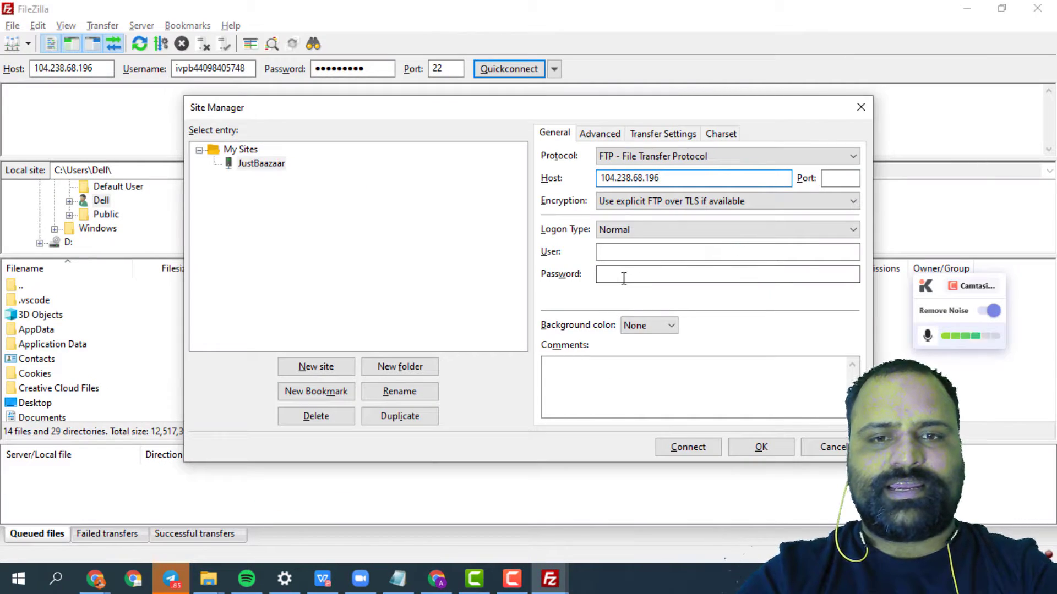
{"action": "left_click", "coordinate": [842, 178]}
{"action": "type", "text": "22"}
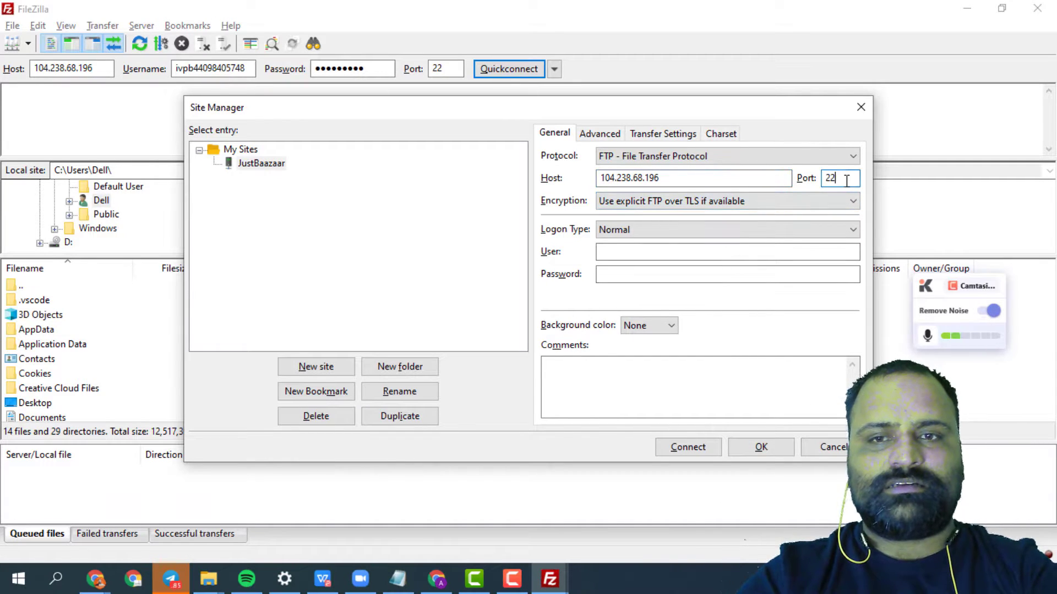
Copy the SFTP username from GoDaddy and paste it as the user of the JustBaazaar site entry in FileZilla
{"action": "key", "text": "alt+Tab"}
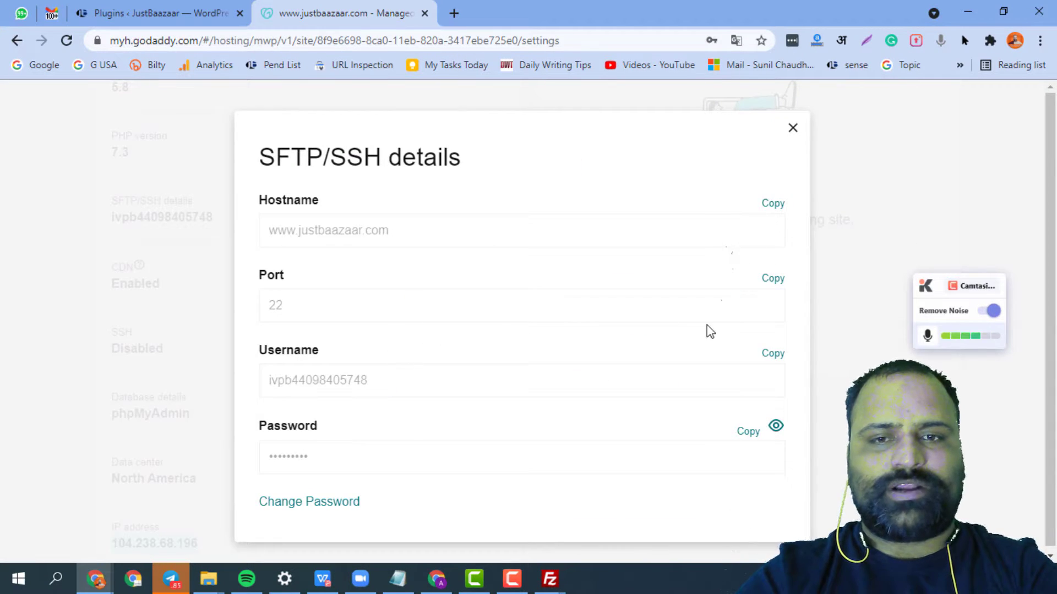
{"action": "left_click", "coordinate": [775, 355]}
{"action": "key", "text": "alt+Tab"}
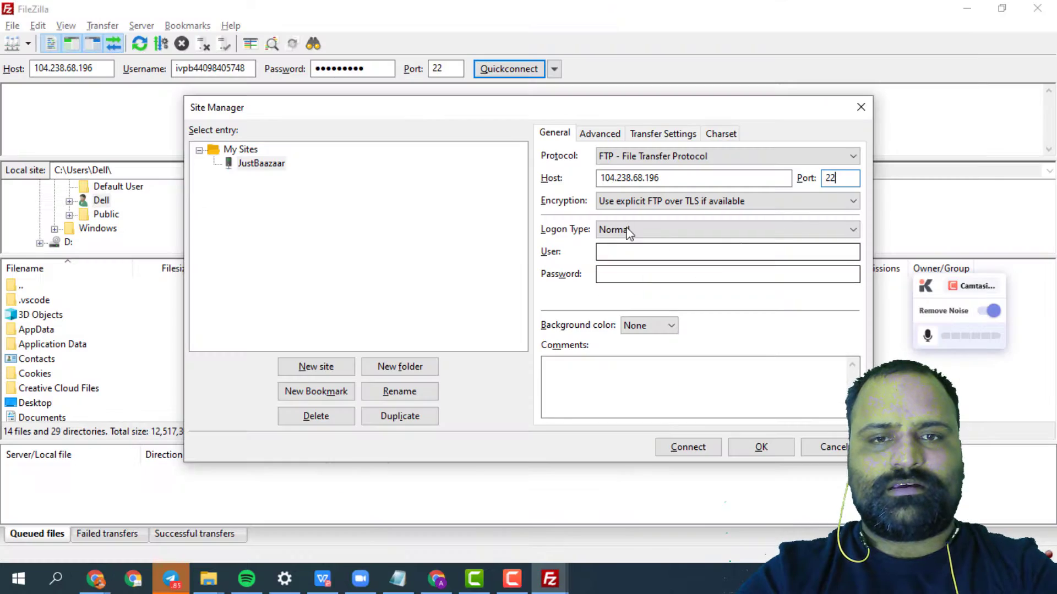
{"action": "left_click", "coordinate": [620, 251]}
{"action": "key", "text": "ctrl+v"}
Copy the SFTP password from GoDaddy into the JustBaazaar site entry and try to connect with the Save passwords option
{"action": "left_click", "coordinate": [691, 273]}
{"action": "key", "text": "alt+Tab"}
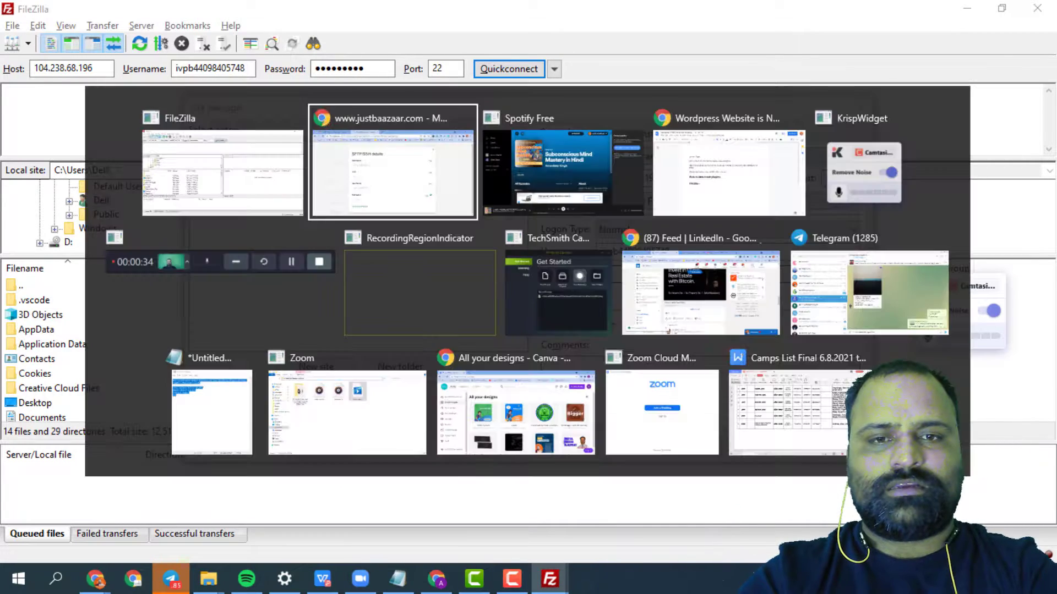
{"action": "left_click", "coordinate": [746, 435]}
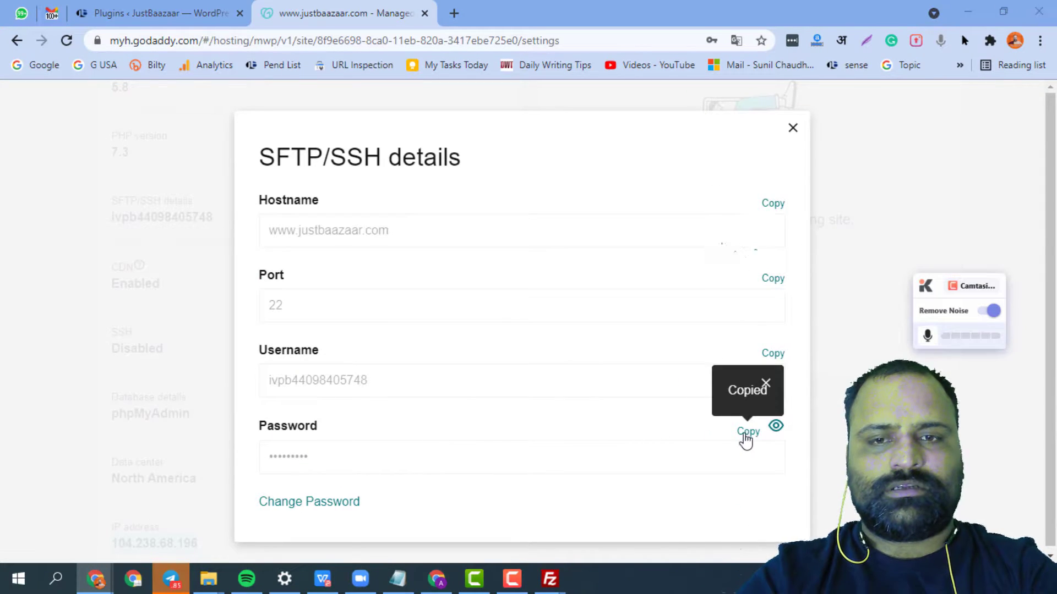
{"action": "key", "text": "alt+Tab"}
{"action": "left_click", "coordinate": [623, 279]}
{"action": "key", "text": "ctrl+v"}
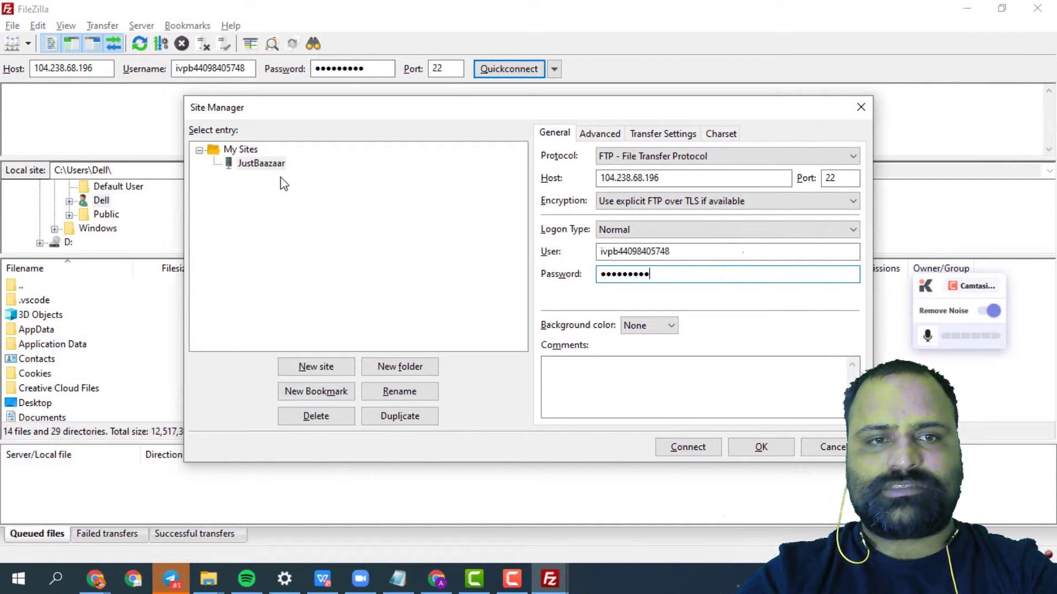
{"action": "left_click", "coordinate": [689, 448]}
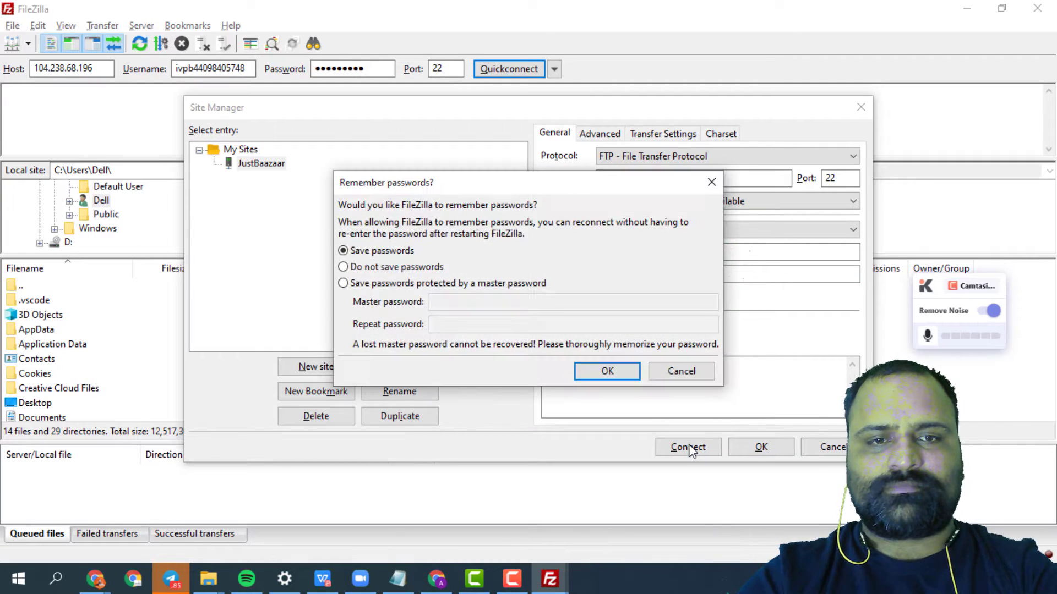
{"action": "left_click", "coordinate": [607, 371]}
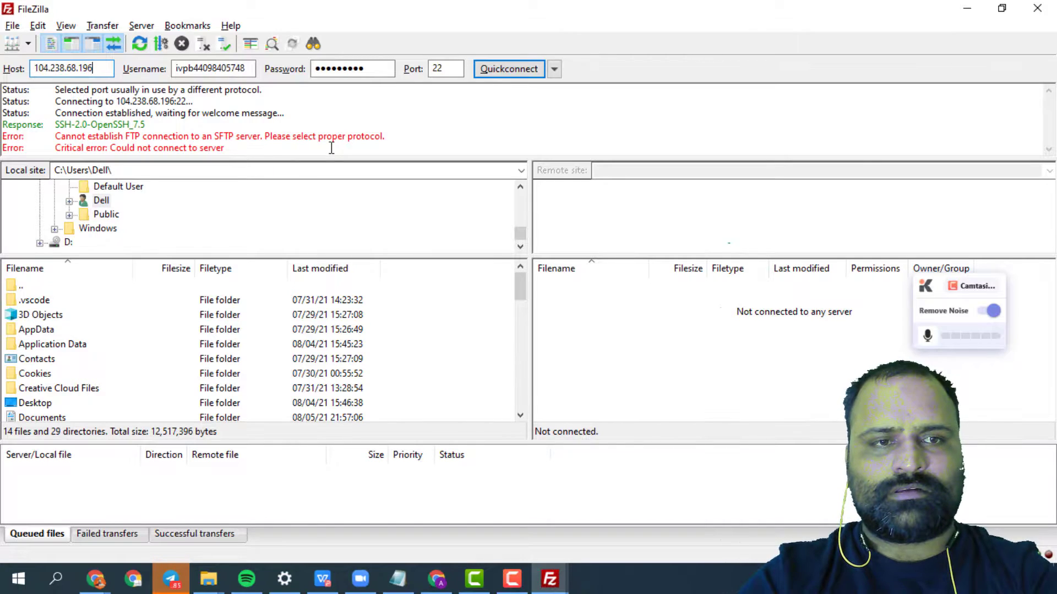
Set the JustBaazaar site's protocol to SFTP - SSH File Transfer Protocol in the Site Manager, checking it against GoDaddy's SFTP/SSH details
{"action": "left_click", "coordinate": [16, 30]}
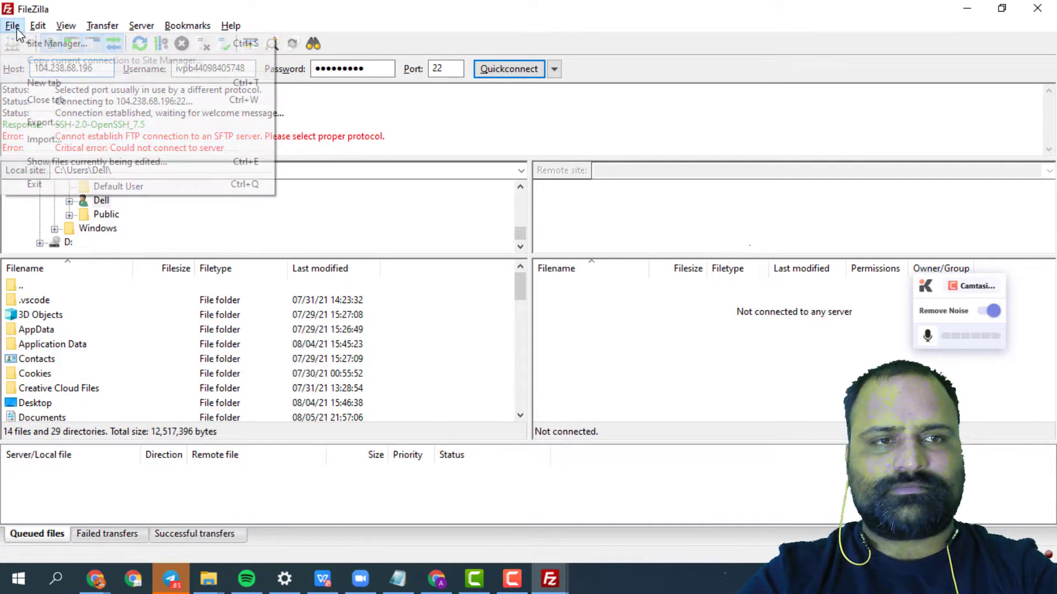
{"action": "left_click", "coordinate": [1025, 255]}
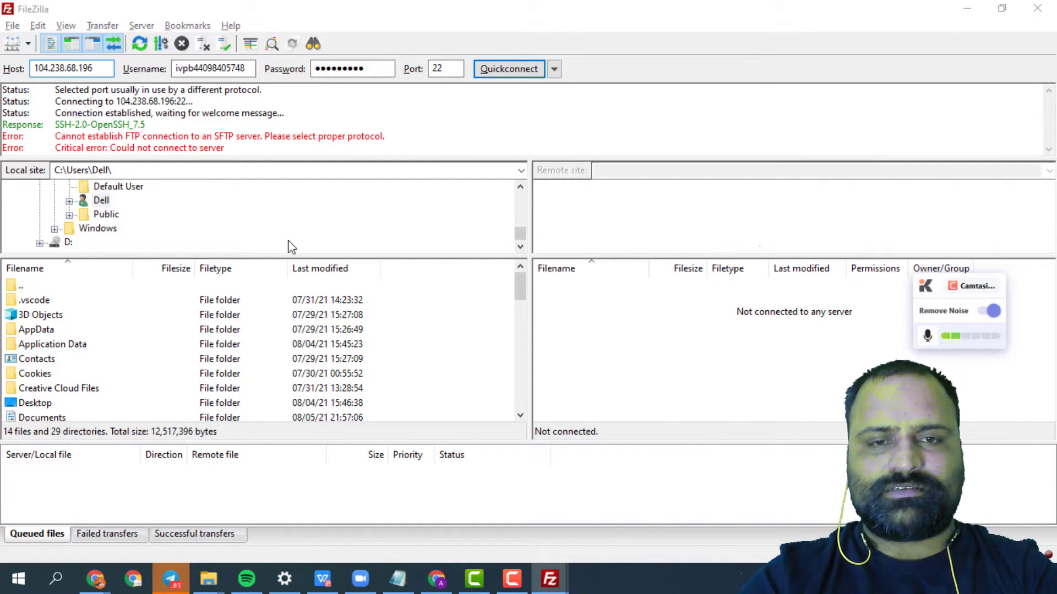
{"action": "key", "text": "ctrl+s"}
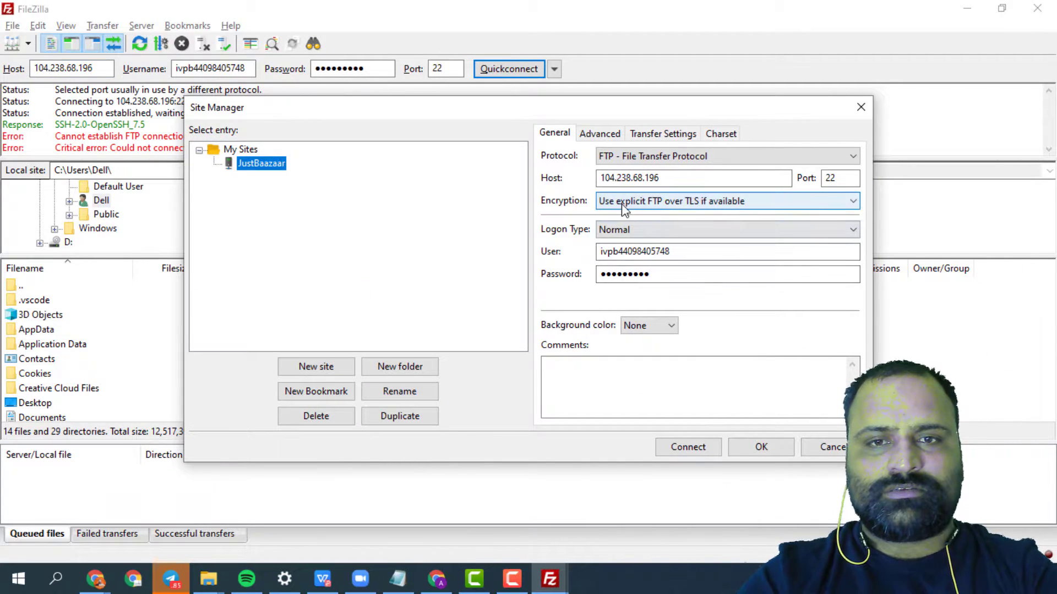
{"action": "left_click", "coordinate": [616, 158]}
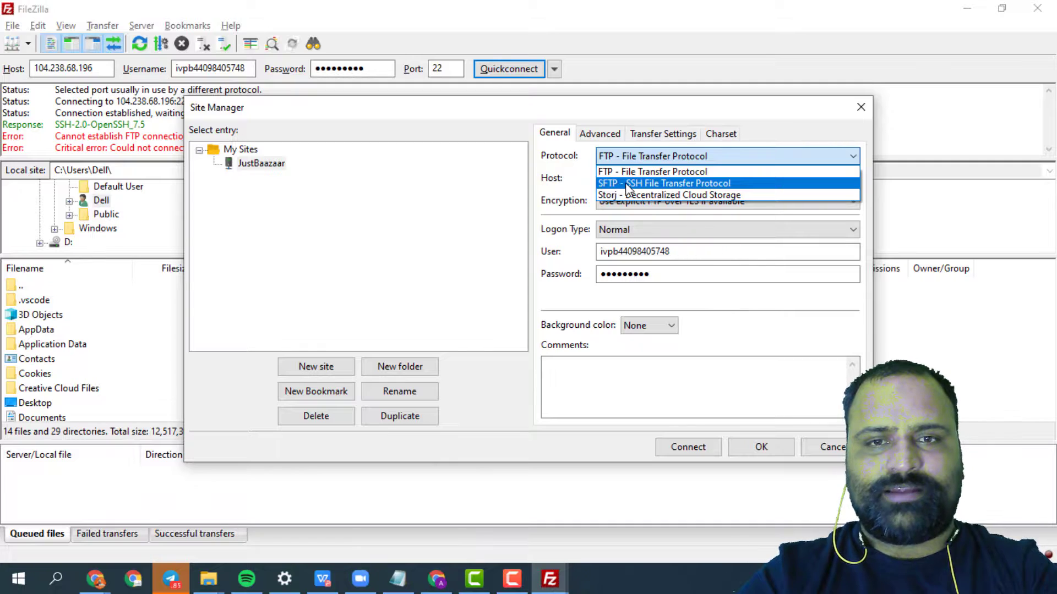
{"action": "left_click", "coordinate": [626, 183]}
{"action": "key", "text": "alt+Tab"}
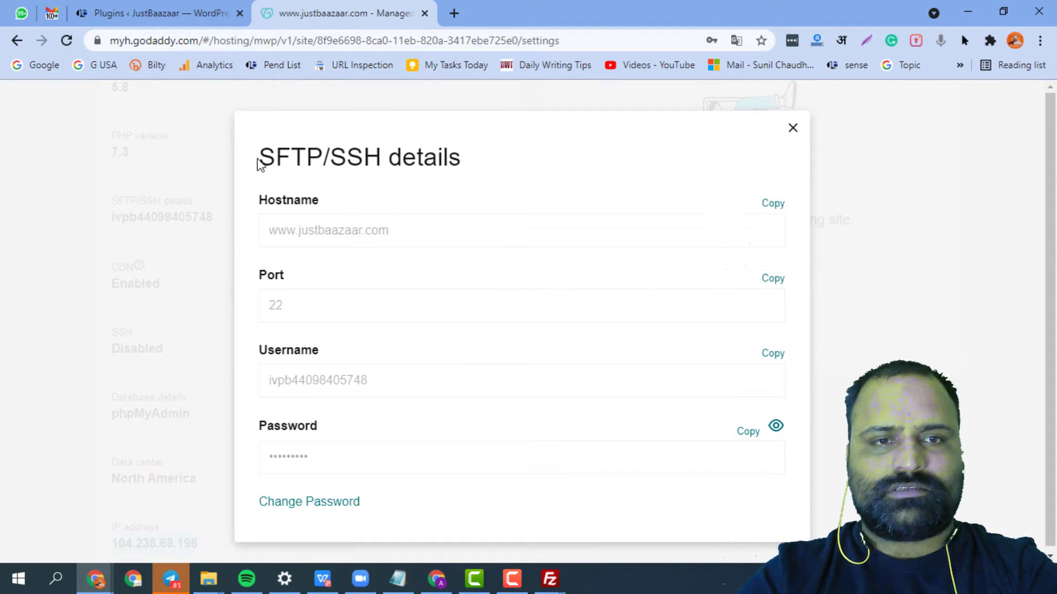
{"action": "left_click_drag", "start_coordinate": [259, 164], "coordinate": [475, 161]}
{"action": "key", "text": "alt+Tab"}
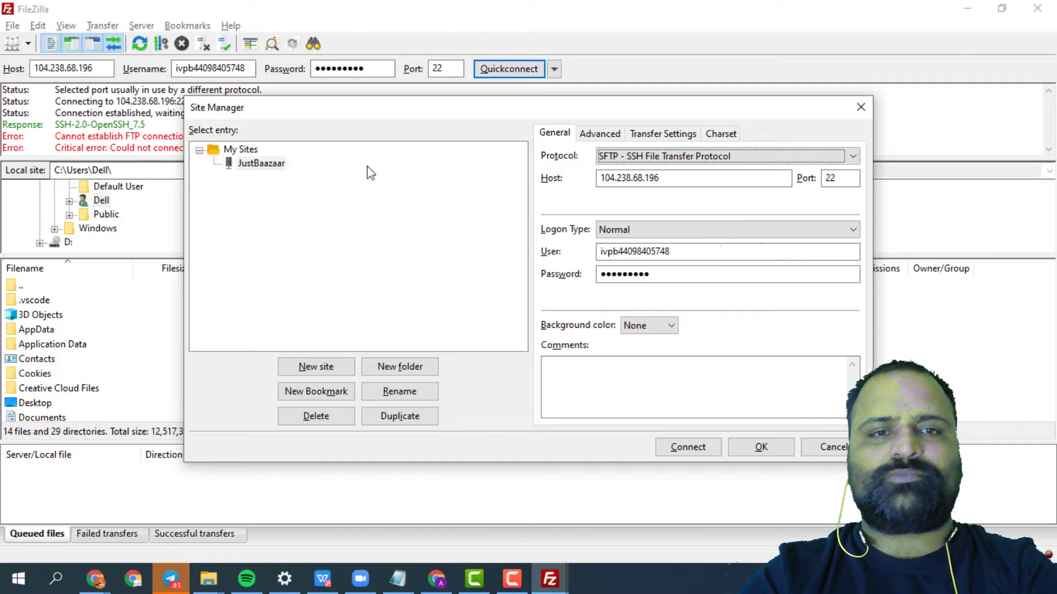
{"action": "key", "text": "alt+Tab"}
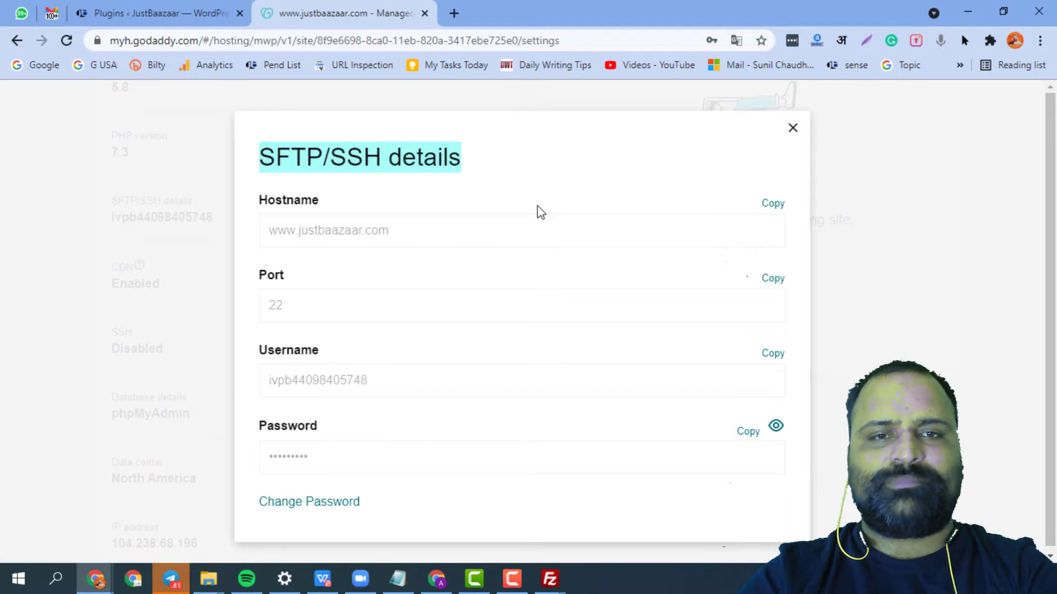
{"action": "key", "text": "alt+Tab"}
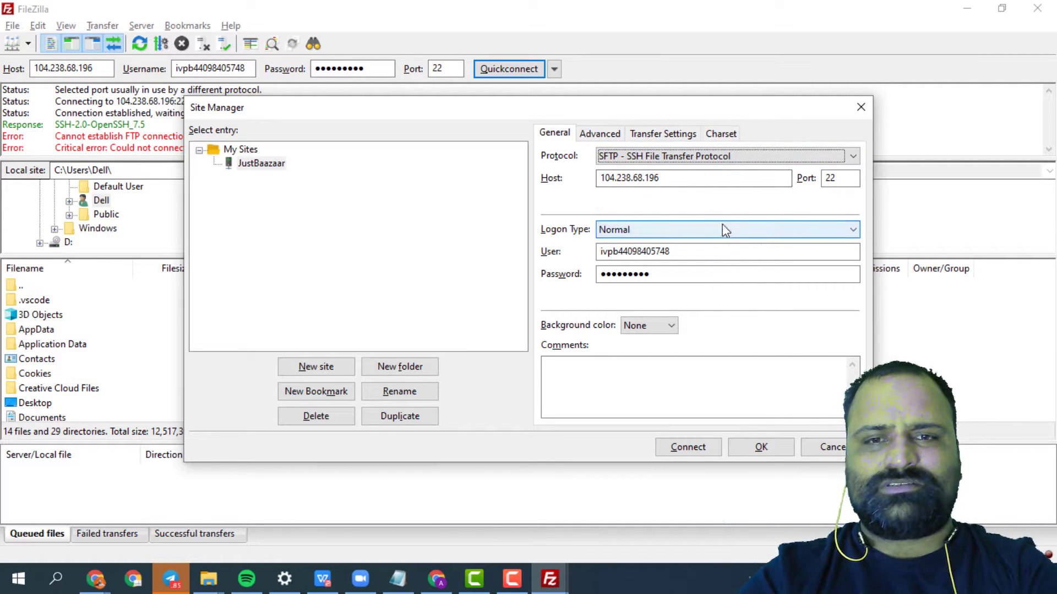
Save the JustBaazaar site entry and connect to the server, accepting its unknown host key without always trusting the host
{"action": "left_click", "coordinate": [761, 448]}
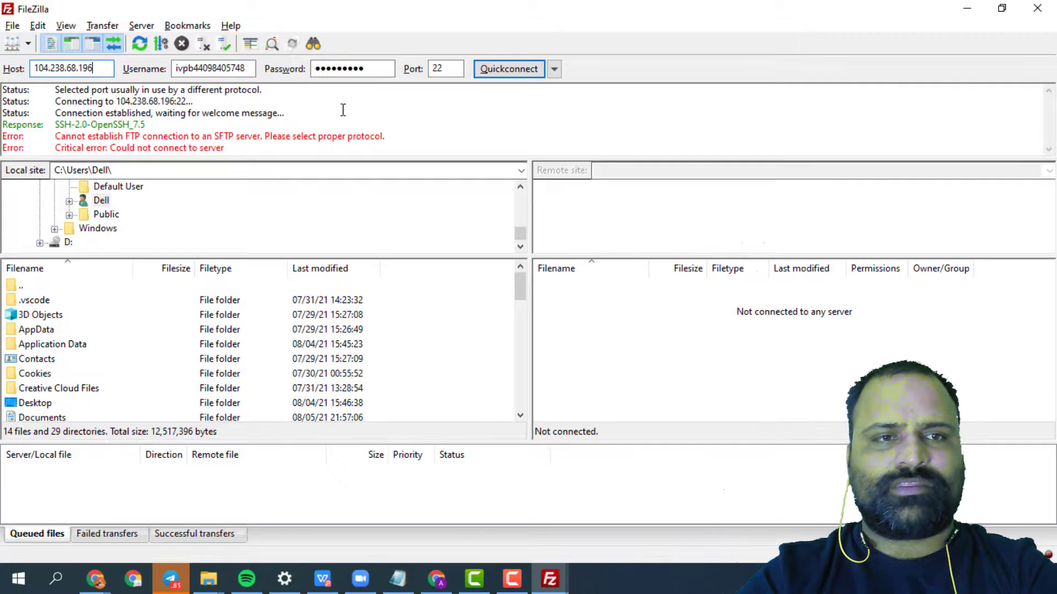
{"action": "left_click", "coordinate": [502, 71]}
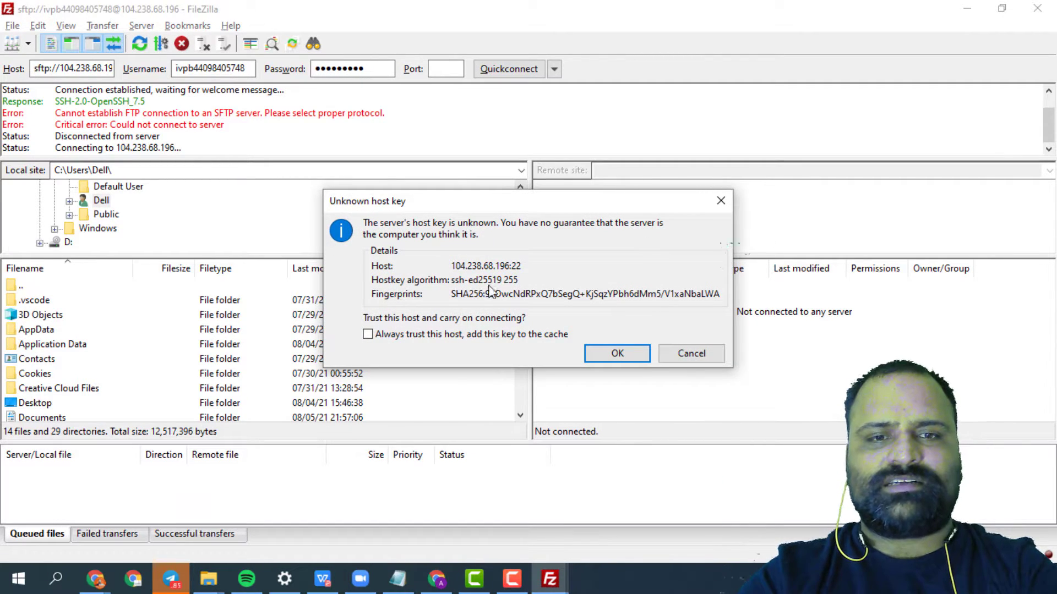
{"action": "left_click", "coordinate": [617, 354]}
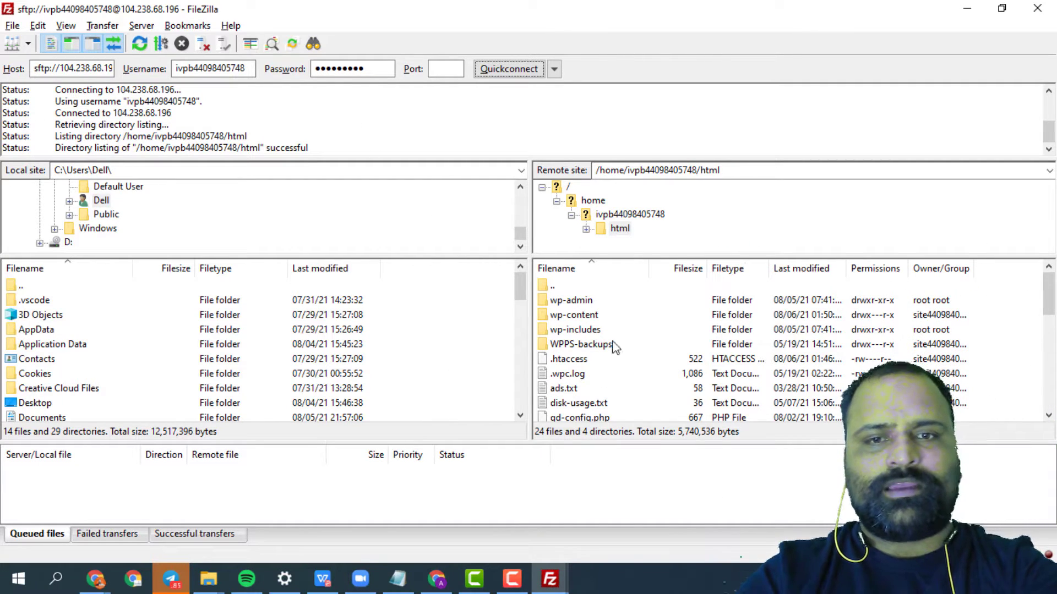
Open the plugins folder inside wp-content on the remote site
{"action": "left_click", "coordinate": [575, 316]}
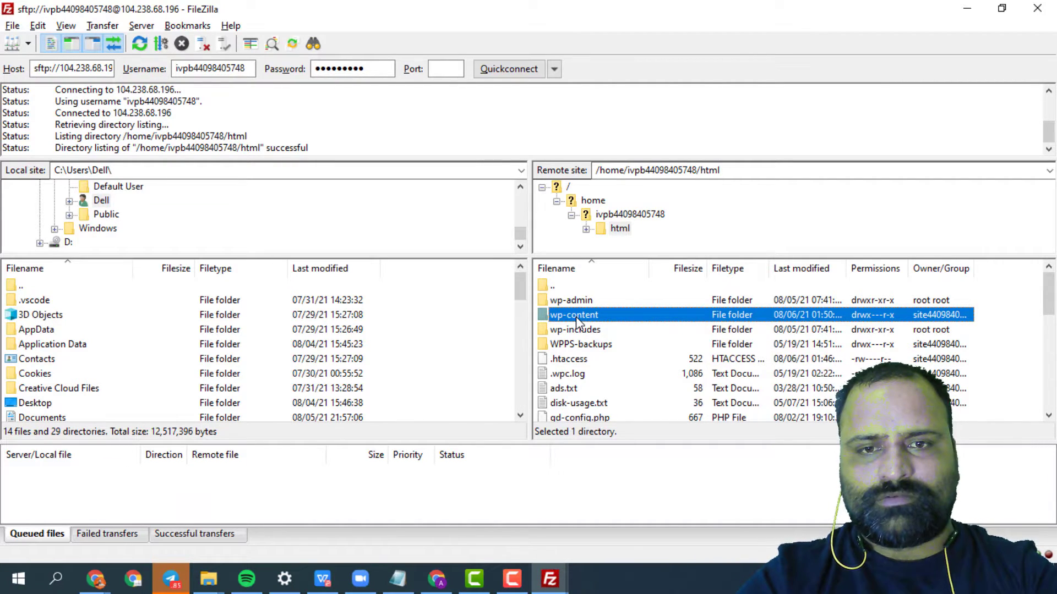
{"action": "double_click", "coordinate": [575, 316]}
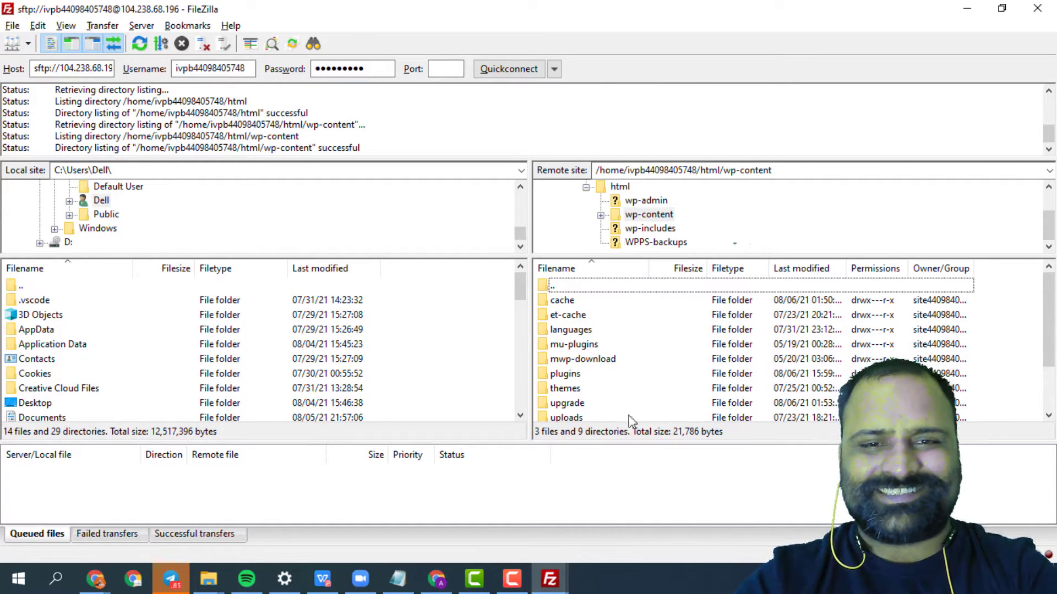
{"action": "scroll", "coordinate": [633, 399], "scroll_direction": "down", "scroll_amount": 1}
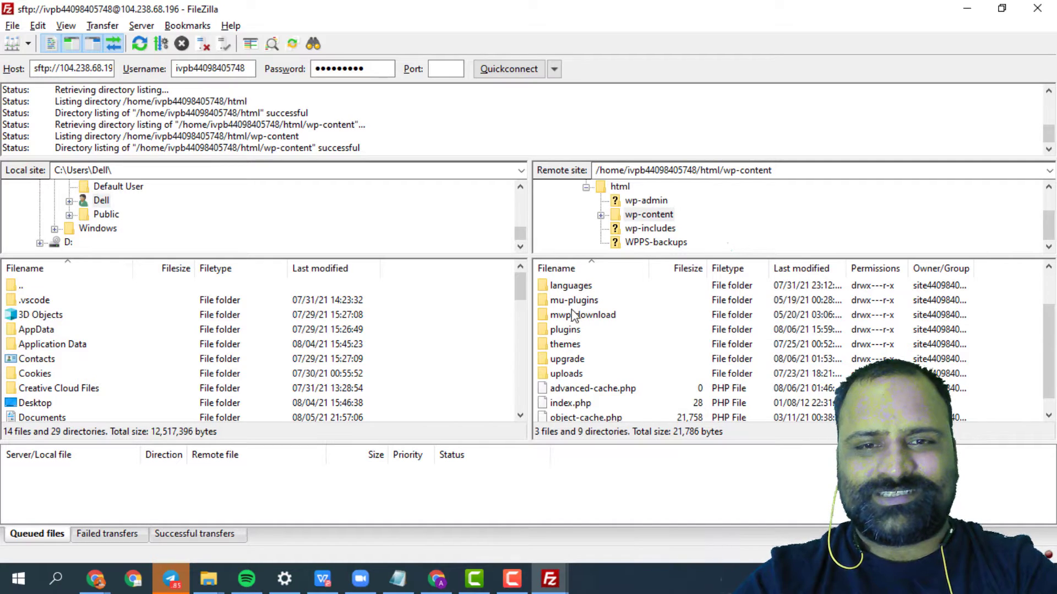
{"action": "left_click", "coordinate": [569, 332]}
{"action": "double_click", "coordinate": [569, 332]}
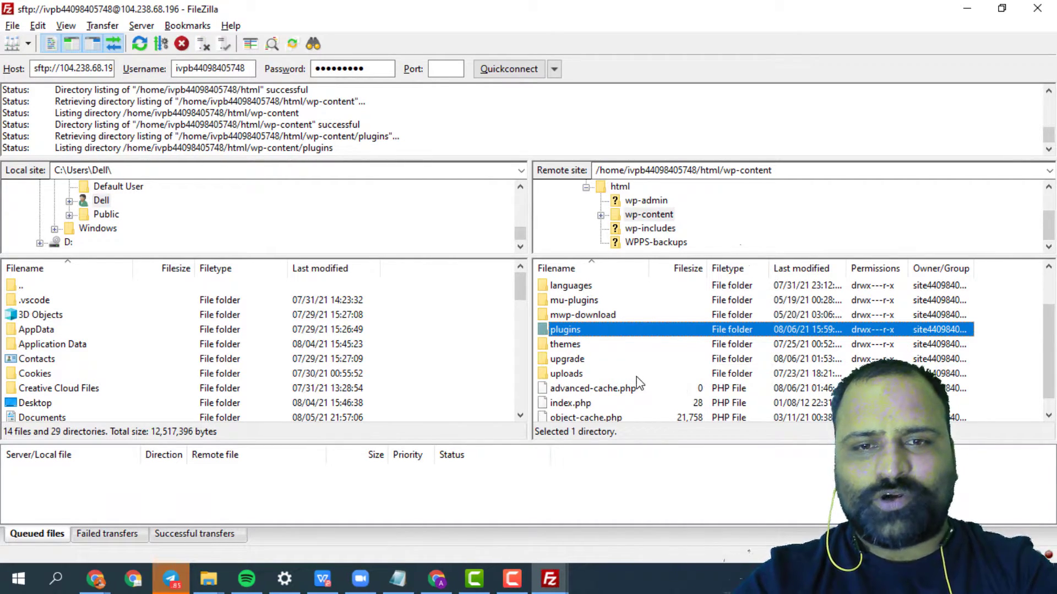
Return to the remote wp-content folder and rename its plugins folder to pluginsD
{"action": "scroll", "coordinate": [674, 228], "scroll_direction": "up", "scroll_amount": 3}
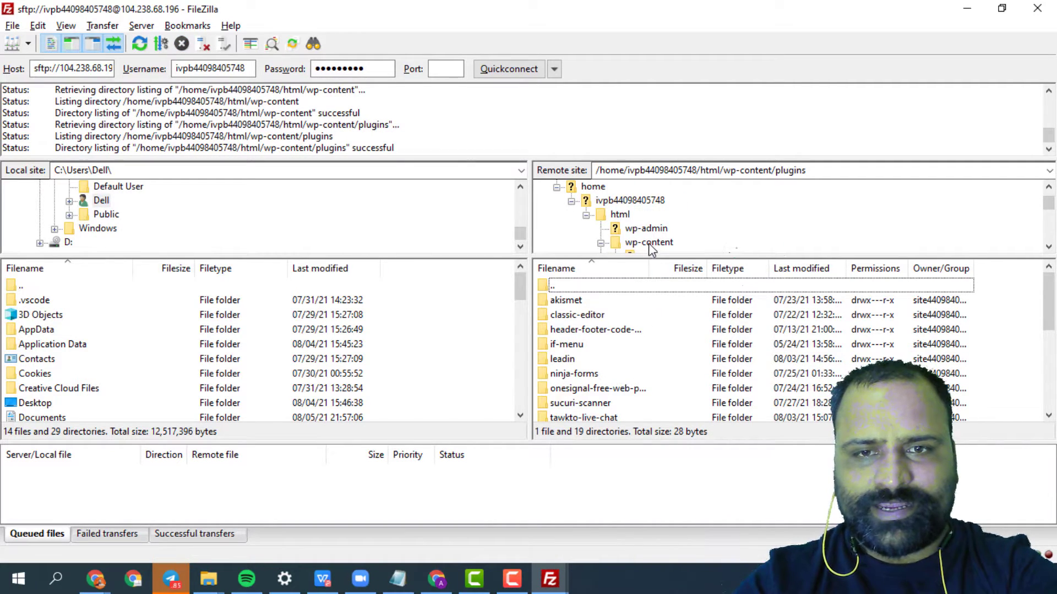
{"action": "left_click", "coordinate": [650, 246]}
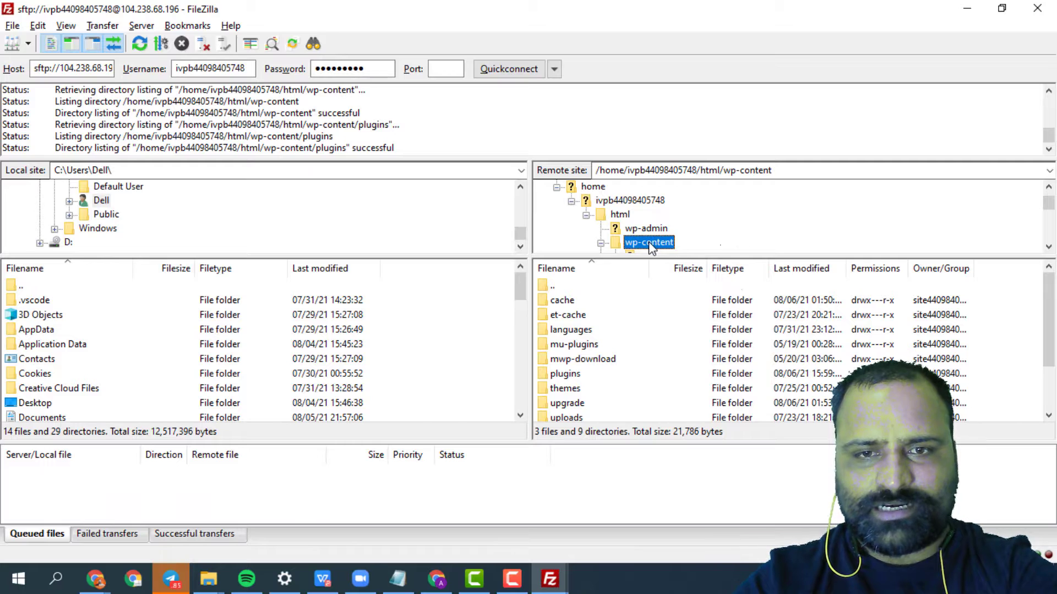
{"action": "left_click", "coordinate": [563, 375]}
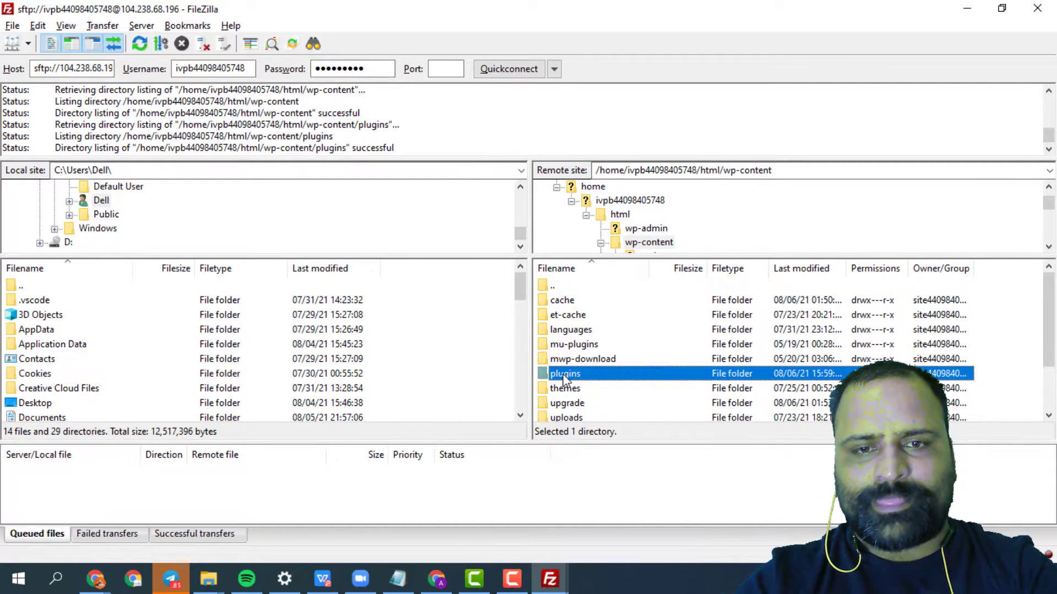
{"action": "right_click", "coordinate": [562, 374]}
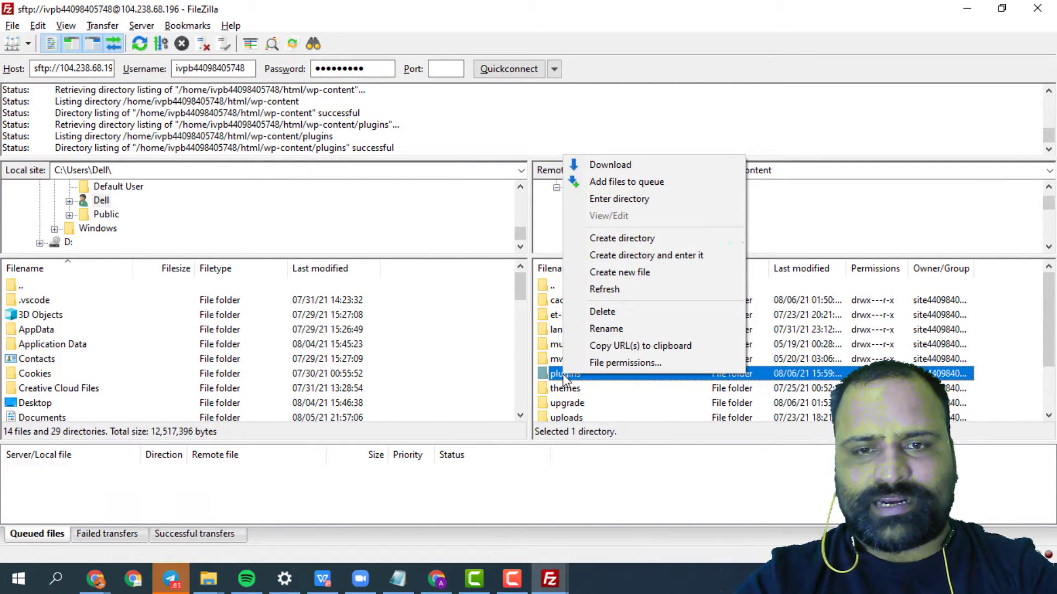
{"action": "left_click", "coordinate": [606, 328]}
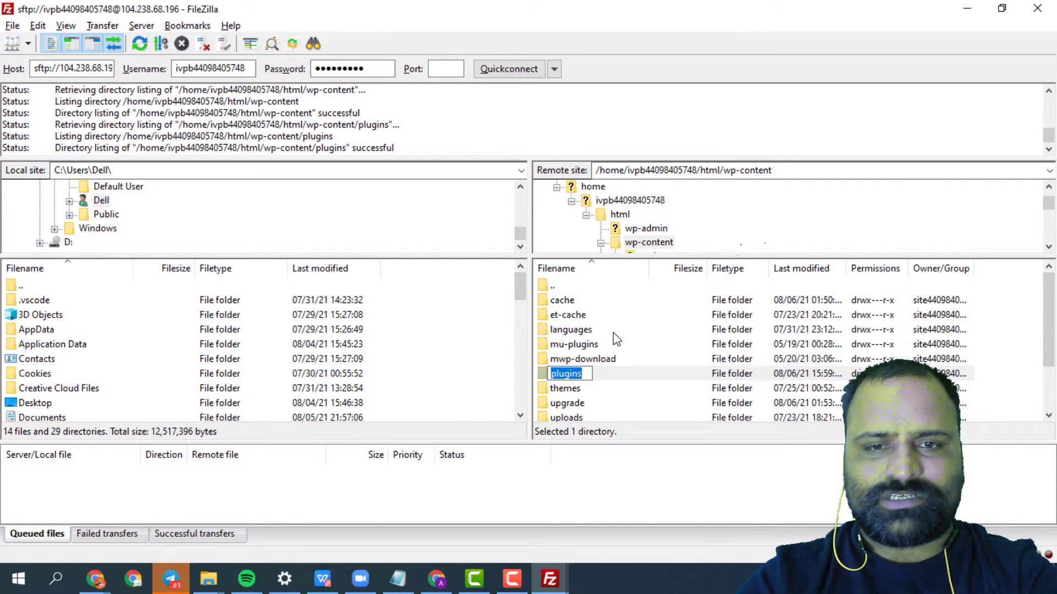
{"action": "key", "text": "End"}
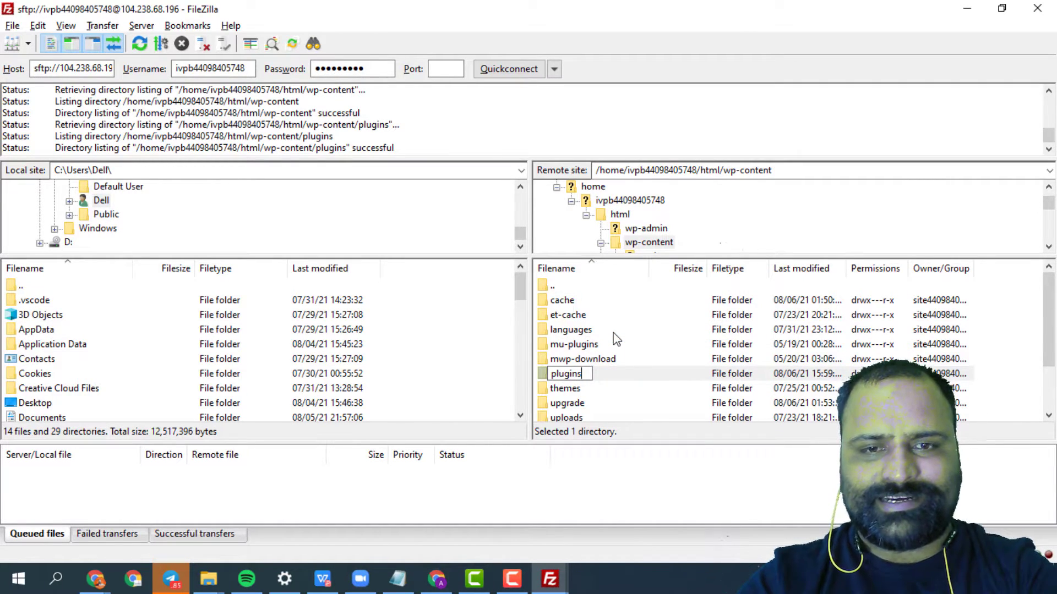
{"action": "type", "text": "D"}
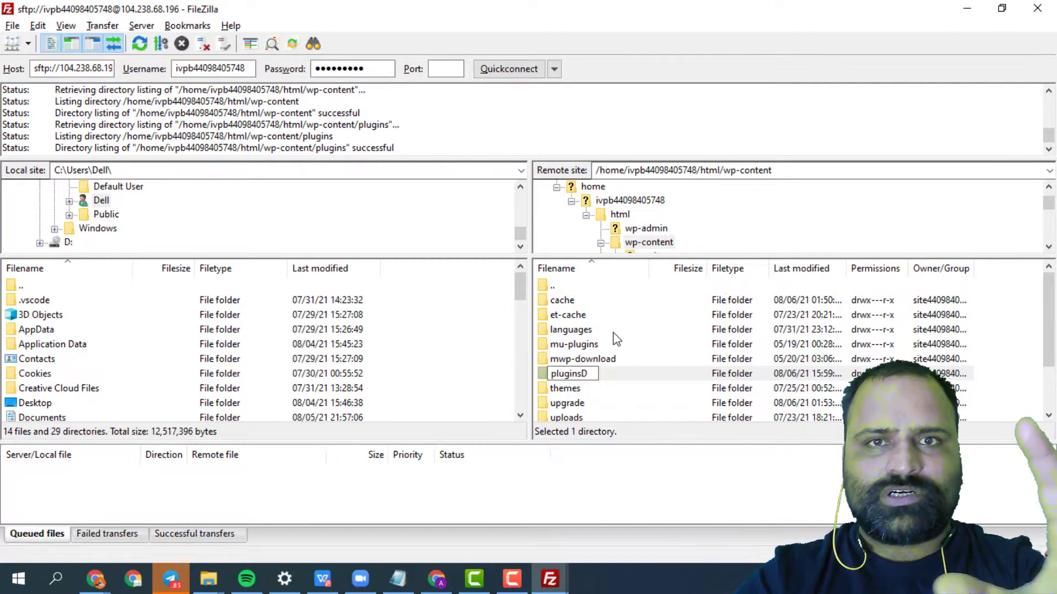
{"action": "key", "text": "Return"}
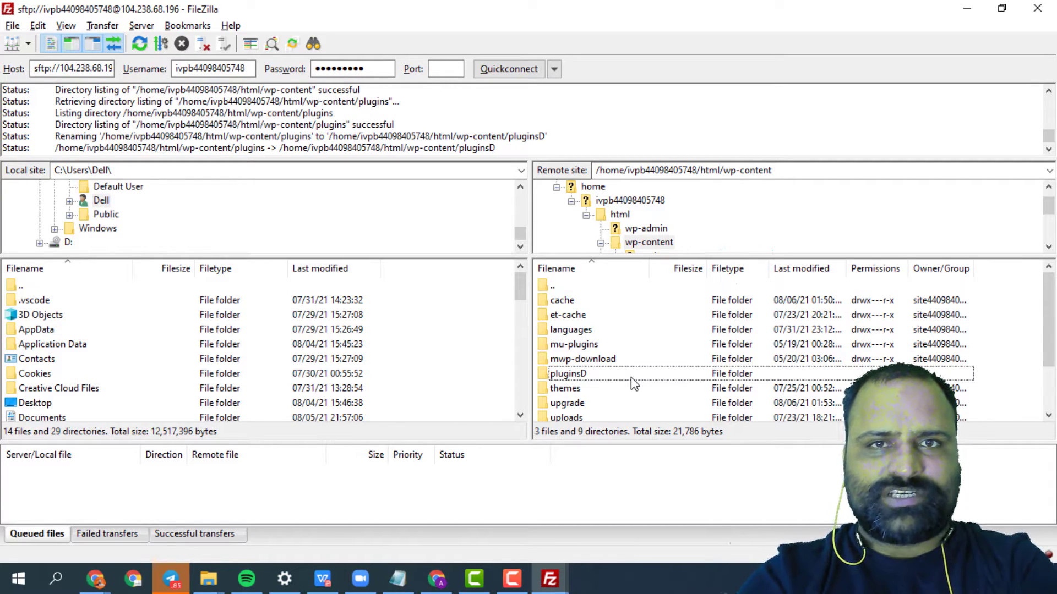
Switch to Chrome, reload the WordPress Plugins page, and open justbaazaar.com/jbaccess to check the site
{"action": "key", "text": "alt+Tab"}
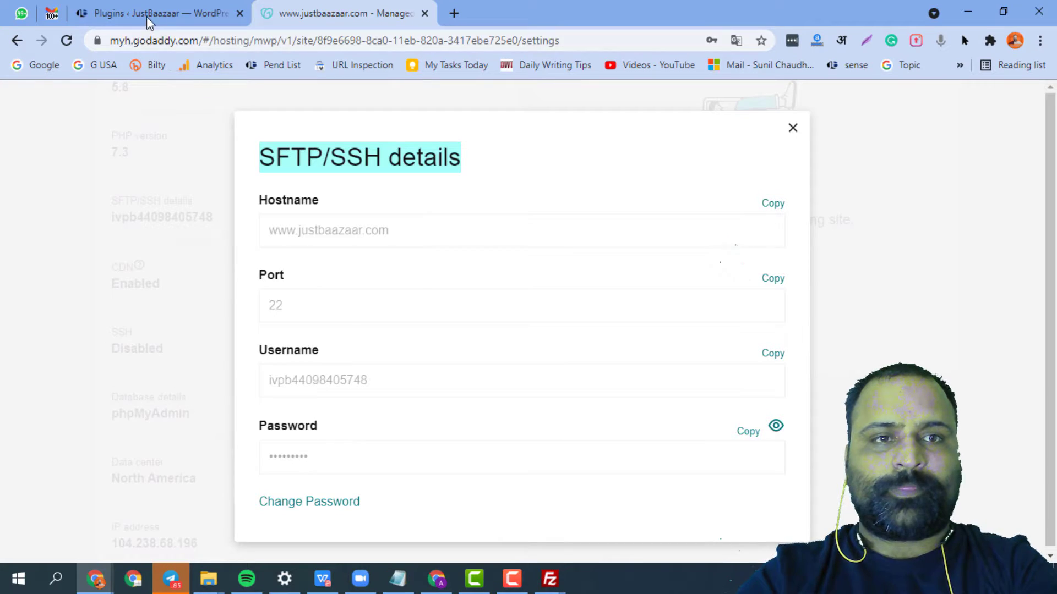
{"action": "left_click", "coordinate": [148, 16]}
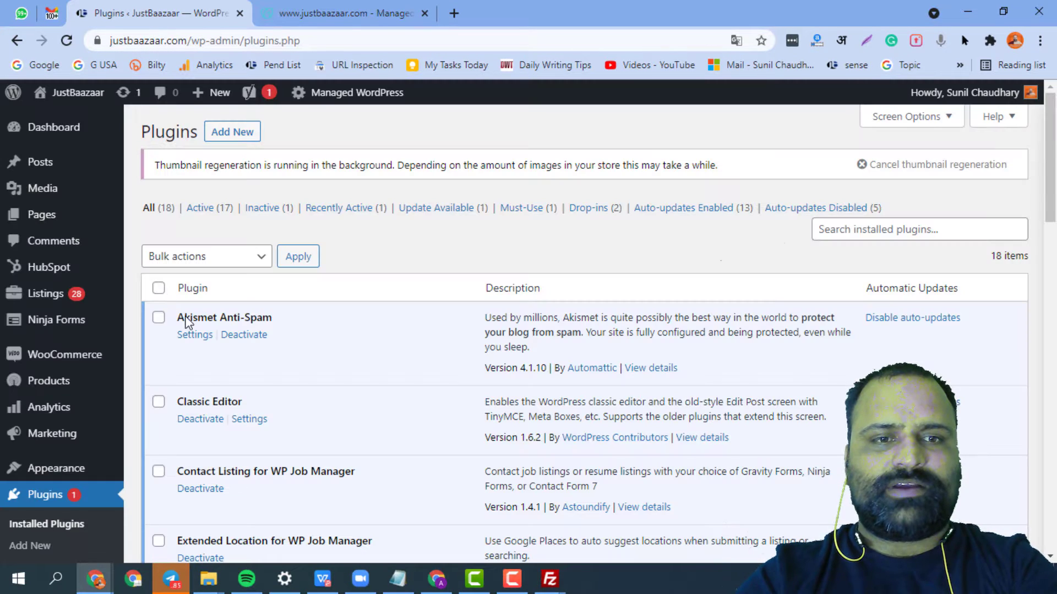
{"action": "left_click", "coordinate": [49, 502]}
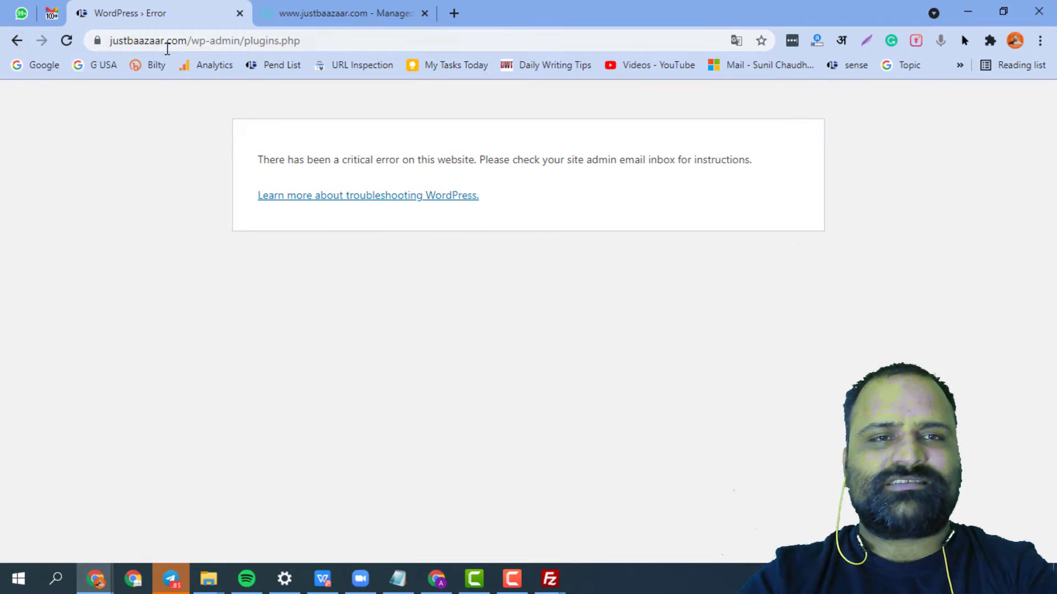
{"action": "left_click_drag", "start_coordinate": [194, 42], "coordinate": [531, 57]}
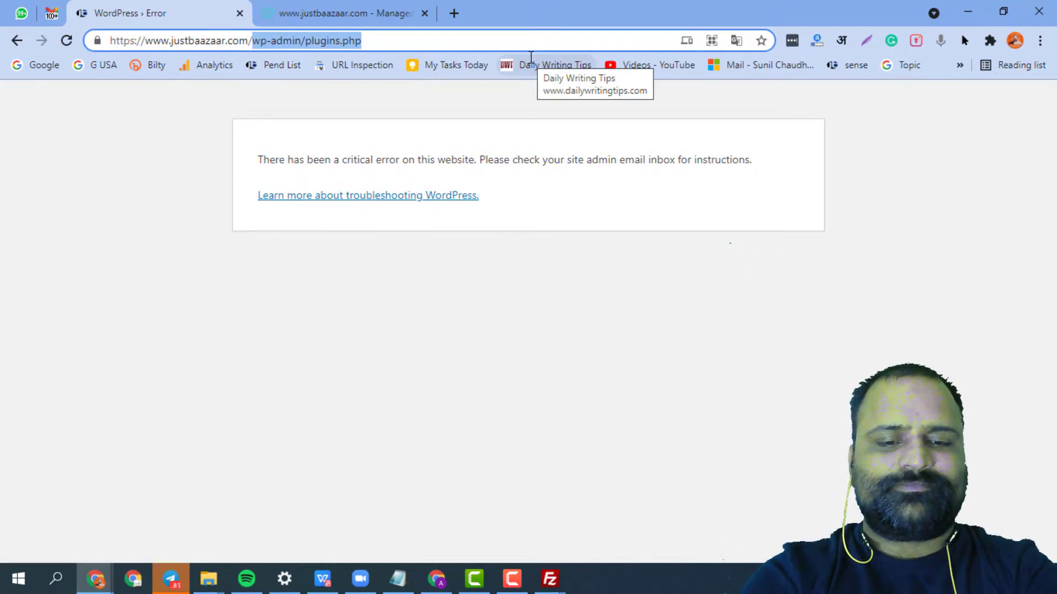
{"action": "type", "text": "jbaccess"}
{"action": "key", "text": "Return"}
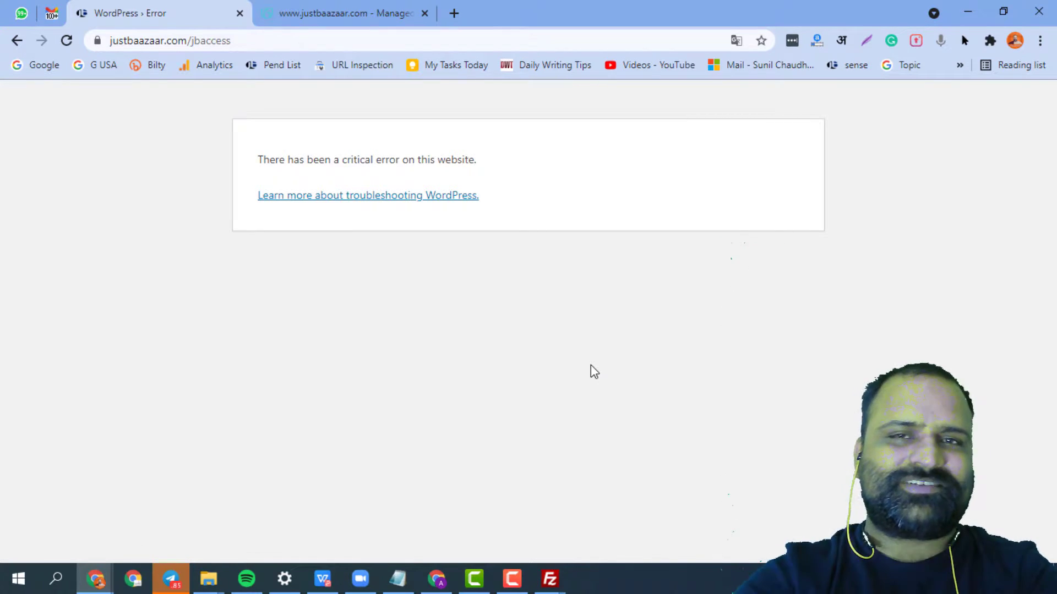
Switch back to FileZilla and rename the remote pluginsD folder to plugins
{"action": "key", "text": "alt+Tab"}
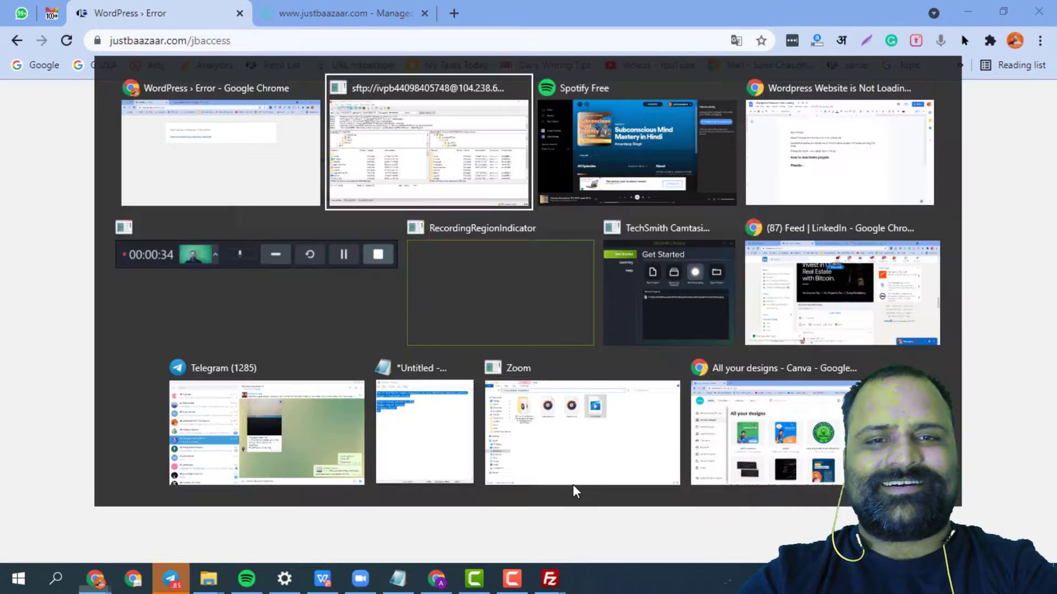
{"action": "key", "text": "alt+Tab"}
{"action": "key", "text": "alt+Tab"}
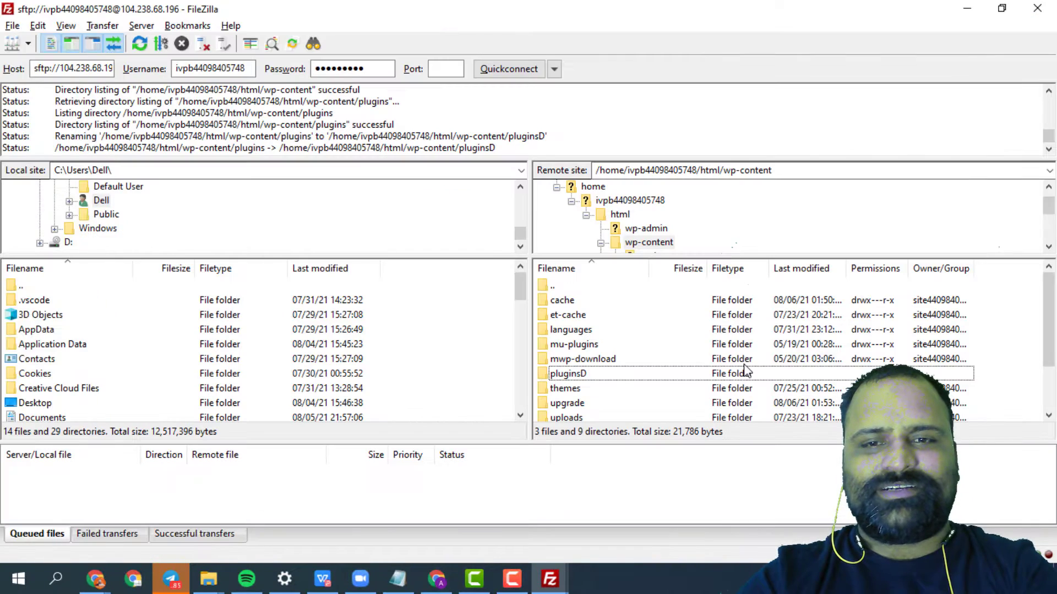
{"action": "right_click", "coordinate": [570, 374]}
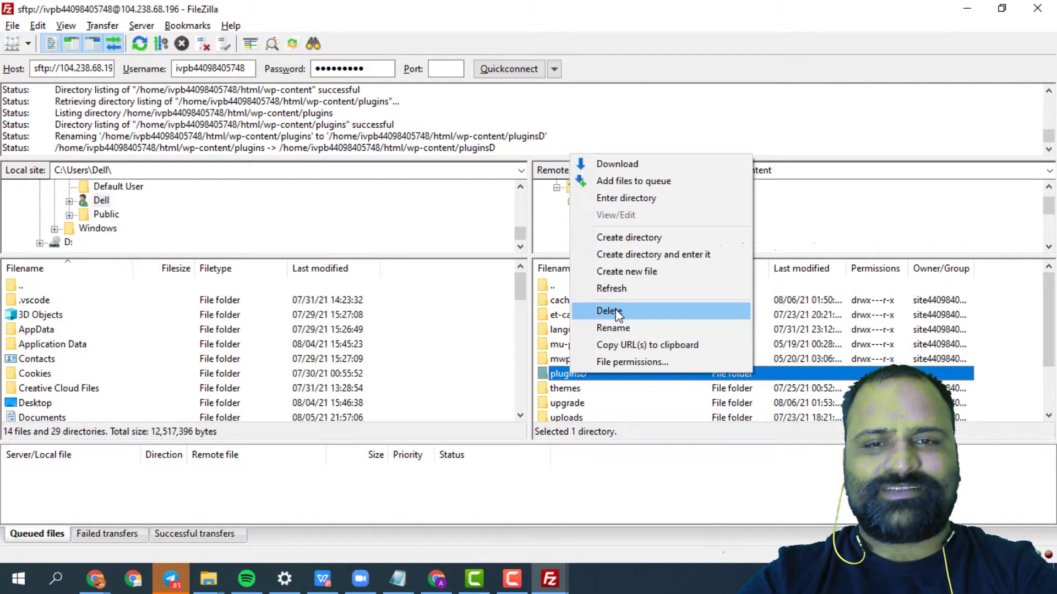
{"action": "left_click", "coordinate": [617, 331]}
{"action": "left_click", "coordinate": [592, 374]}
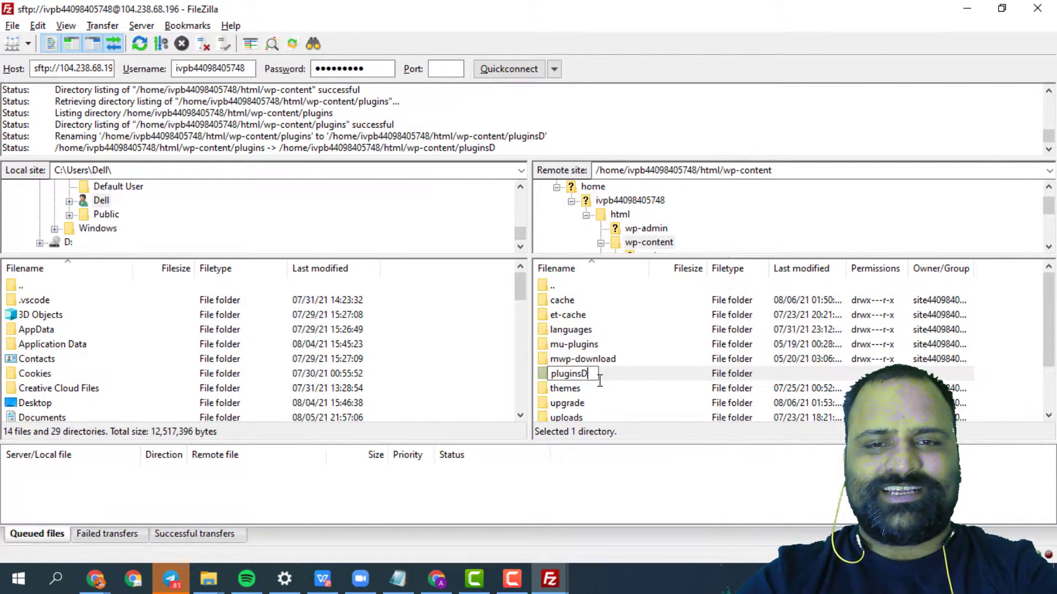
{"action": "key", "text": "BackSpace"}
{"action": "key", "text": "Return"}
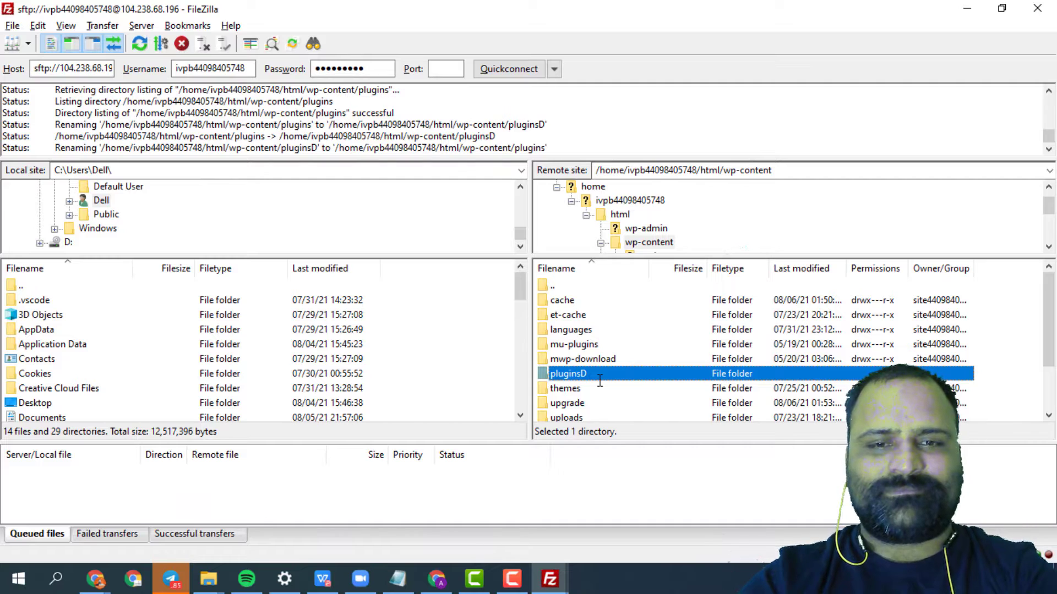
Switch to Chrome and reload justbaazaar.com/jbaccess to check the site again
{"action": "key", "text": "alt+Tab"}
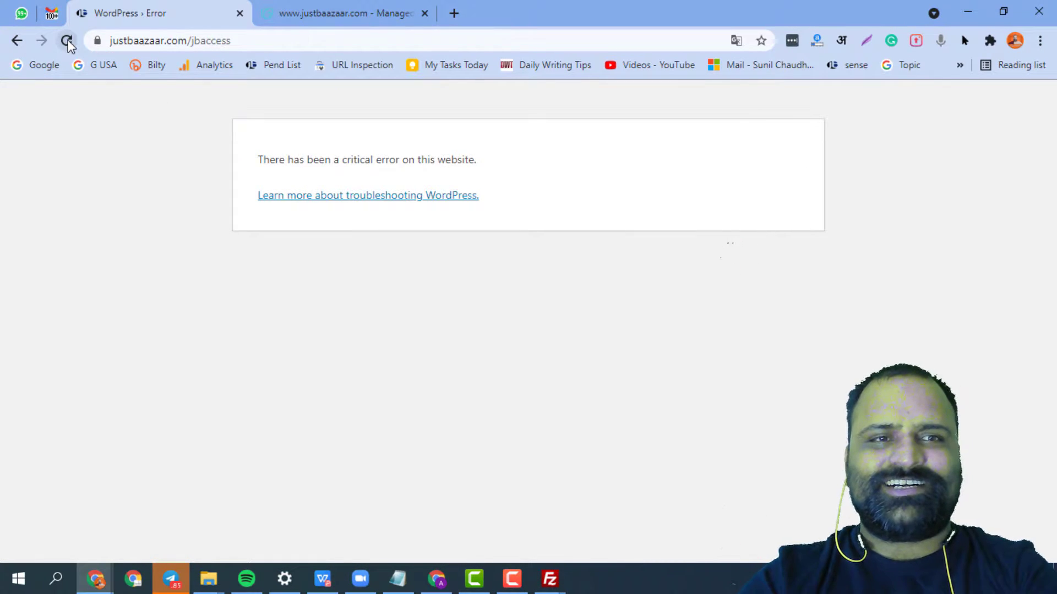
{"action": "left_click", "coordinate": [67, 40]}
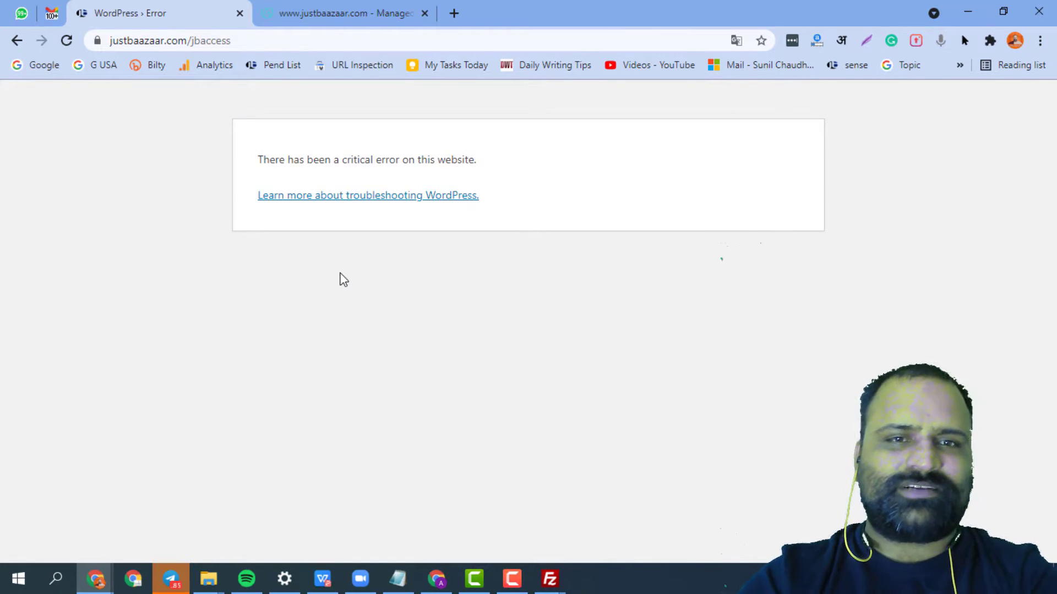
Reload justbaazaar.com/jbaccess, open the justbaazaar.com home page, and reload it to check whether the site loads
{"action": "left_click", "coordinate": [66, 41]}
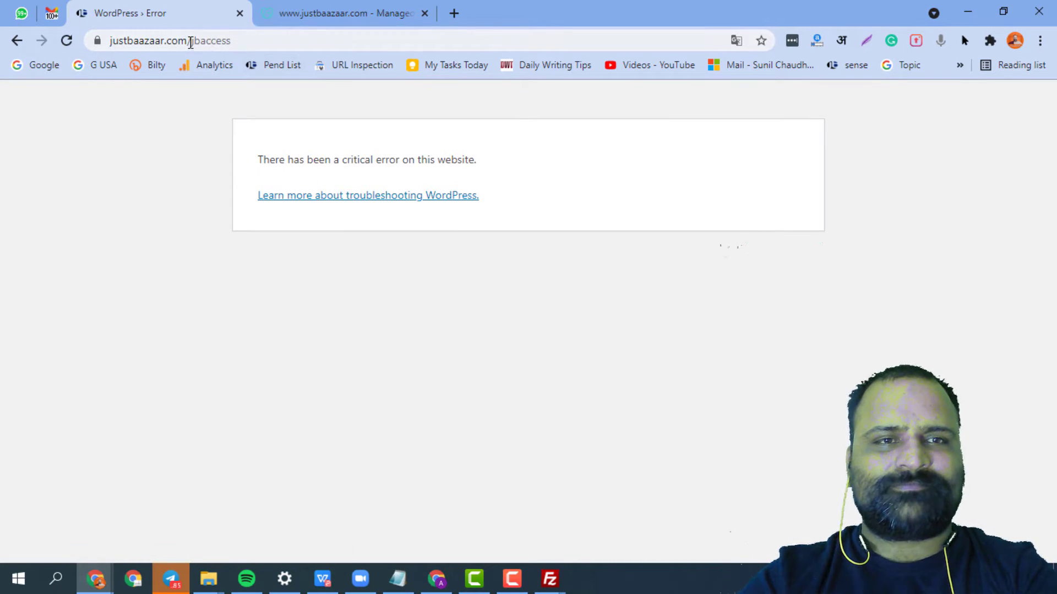
{"action": "left_click_drag", "start_coordinate": [191, 43], "coordinate": [392, 43]}
{"action": "key", "text": "BackSpace"}
{"action": "key", "text": "Return"}
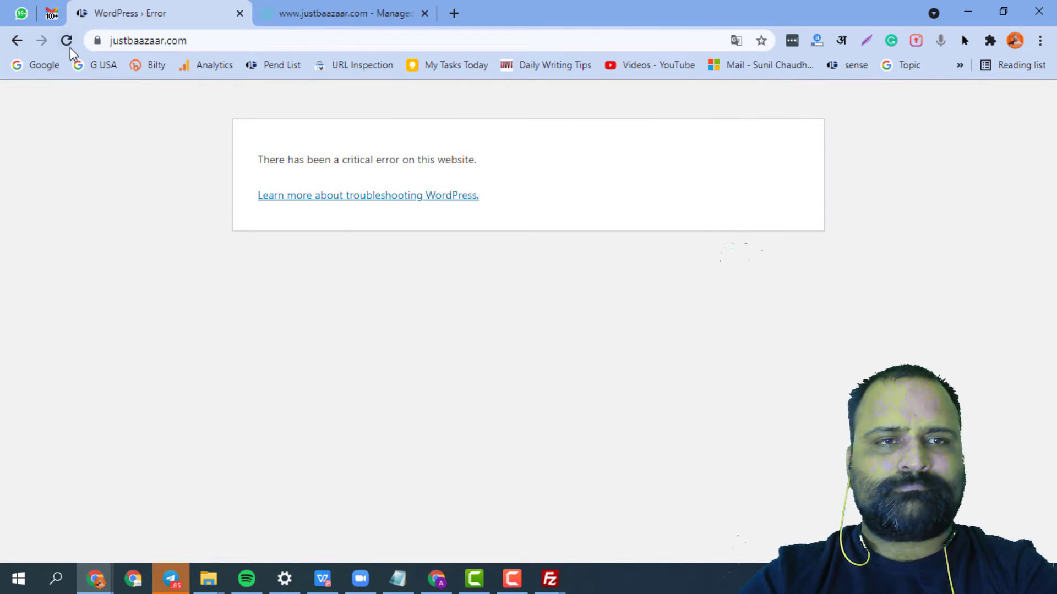
{"action": "left_click", "coordinate": [68, 42]}
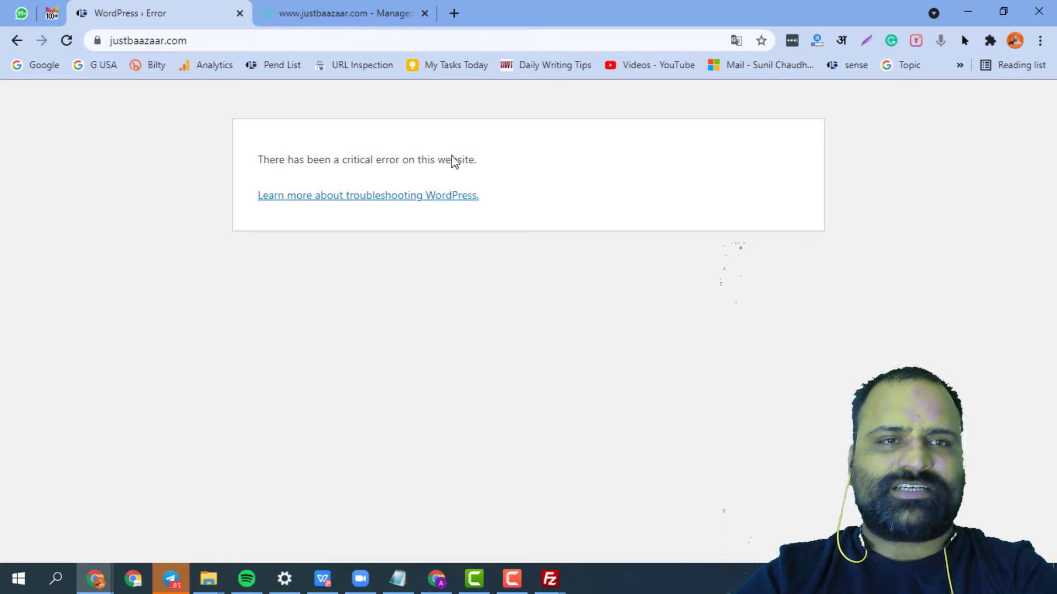
{"action": "left_click", "coordinate": [212, 40]}
{"action": "key", "text": "Return"}
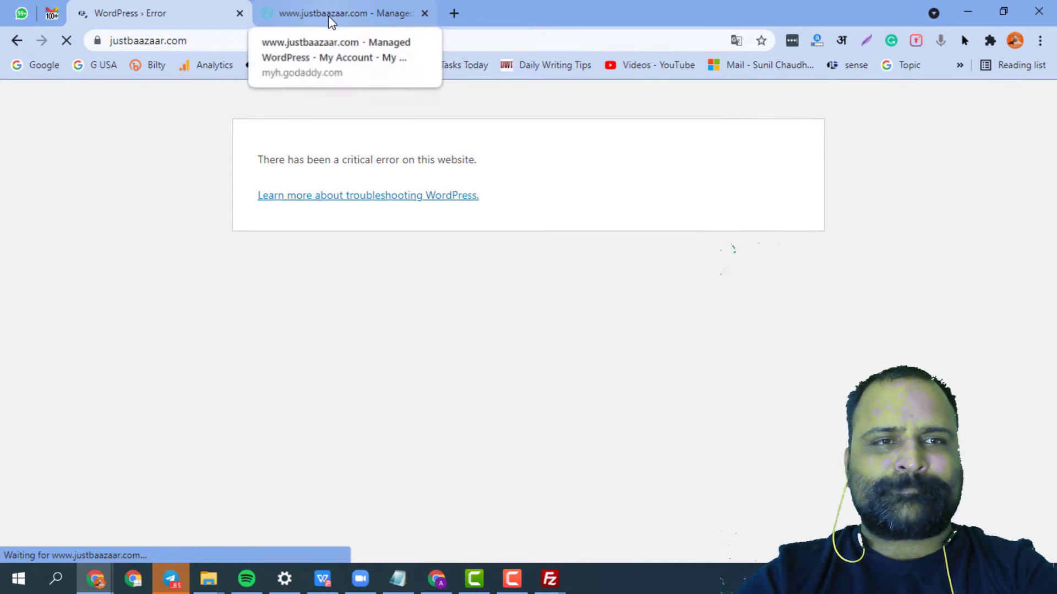
Switch to Gmail and search the mail for "deactivate plugins", and then for "deactivate plugin"
{"action": "left_click", "coordinate": [50, 16]}
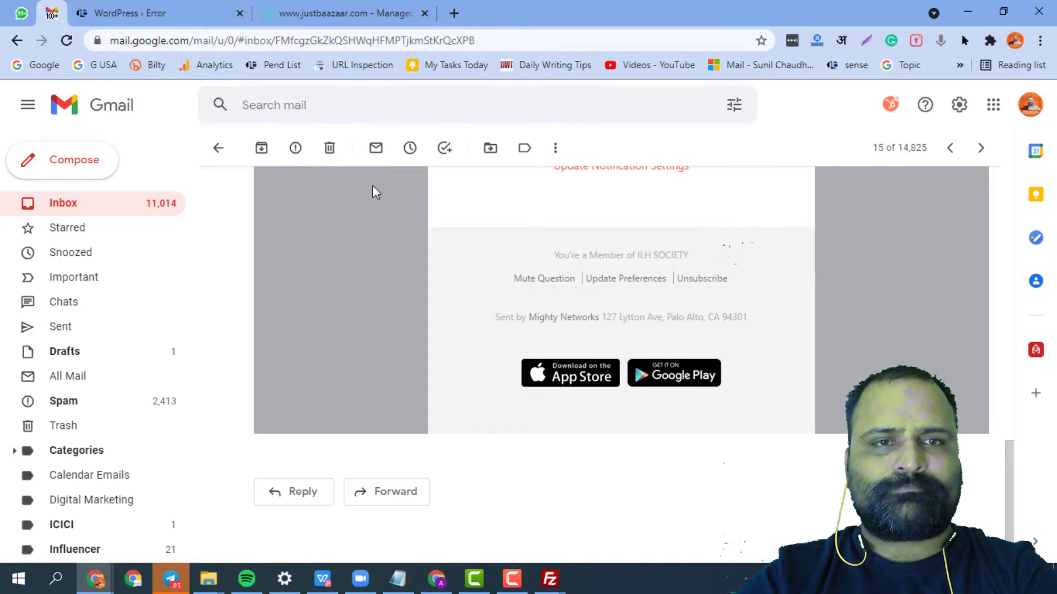
{"action": "scroll", "coordinate": [372, 190], "scroll_direction": "up", "scroll_amount": 5}
{"action": "left_click", "coordinate": [308, 105]}
{"action": "type", "text": "deac"}
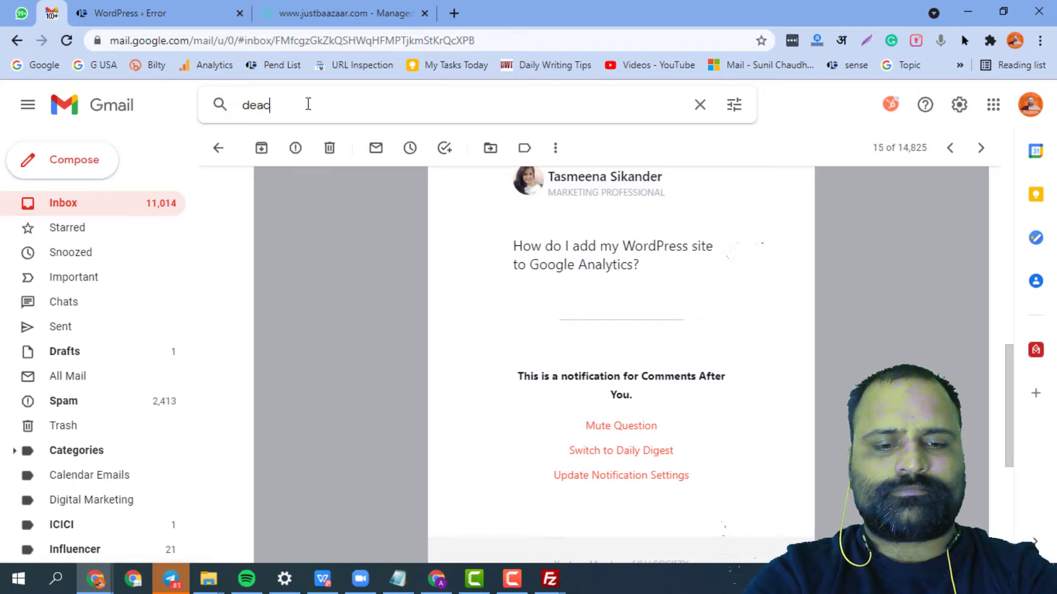
{"action": "type", "text": "tivate plugins"}
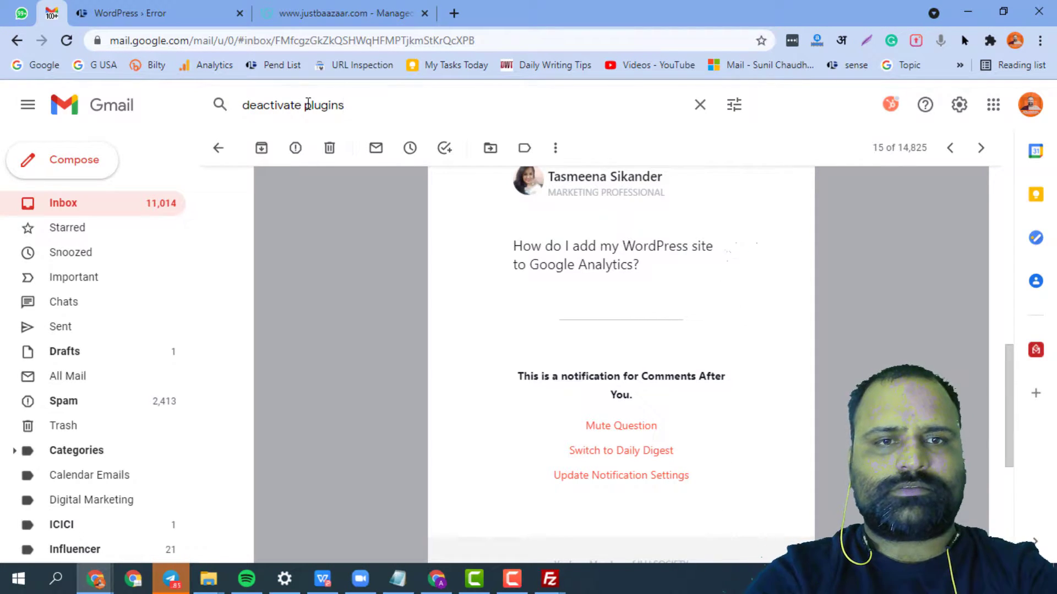
{"action": "key", "text": "Return"}
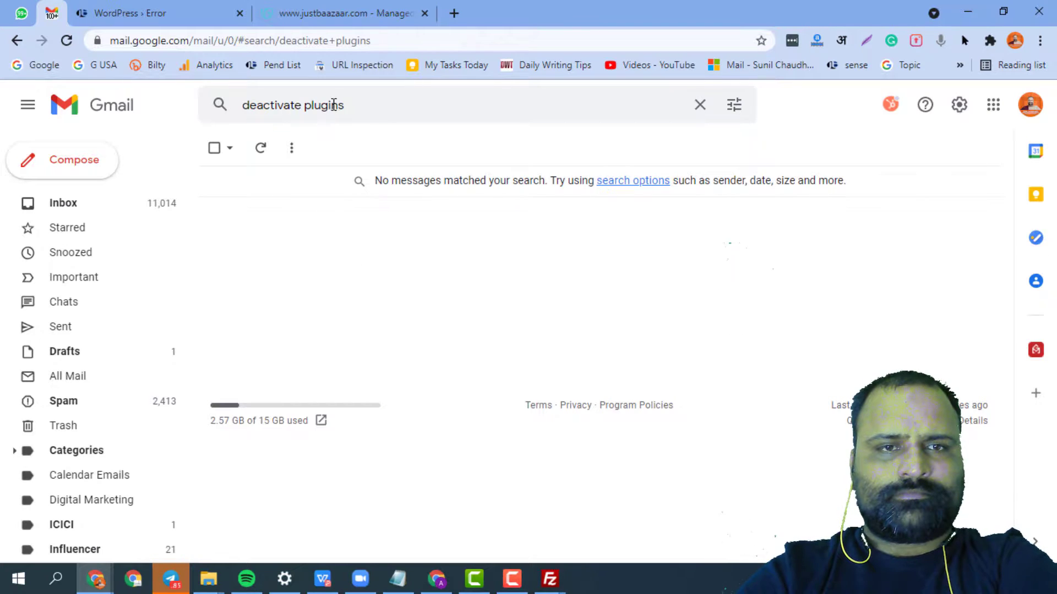
{"action": "left_click_drag", "start_coordinate": [338, 105], "coordinate": [411, 108]}
{"action": "key", "text": "BackSpace"}
{"action": "key", "text": "Return"}
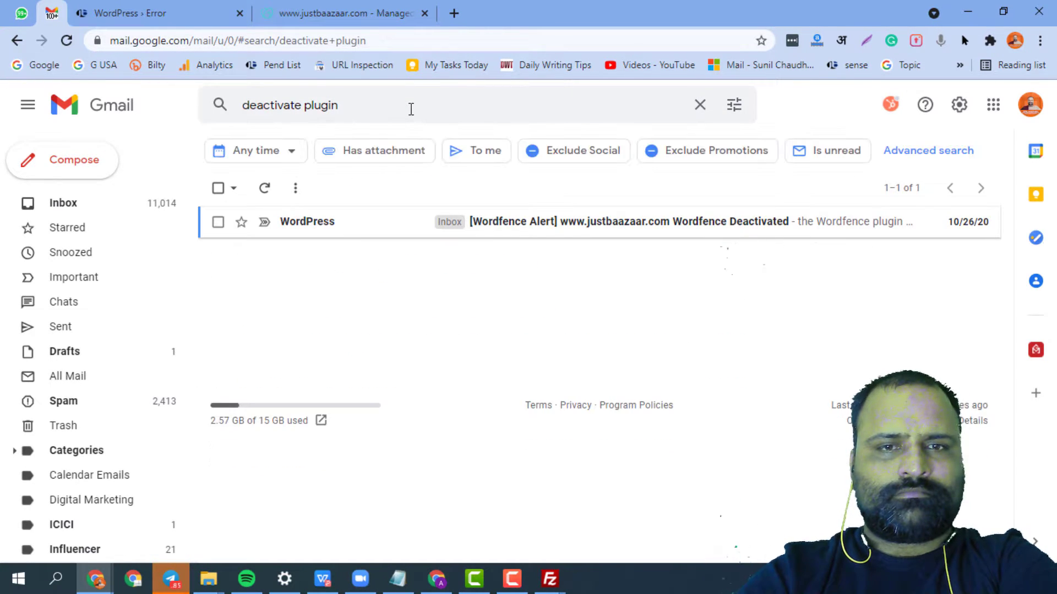
Reload WhatsApp Web and return to the justbaazaar.com home page to check its loading
{"action": "left_click", "coordinate": [22, 14]}
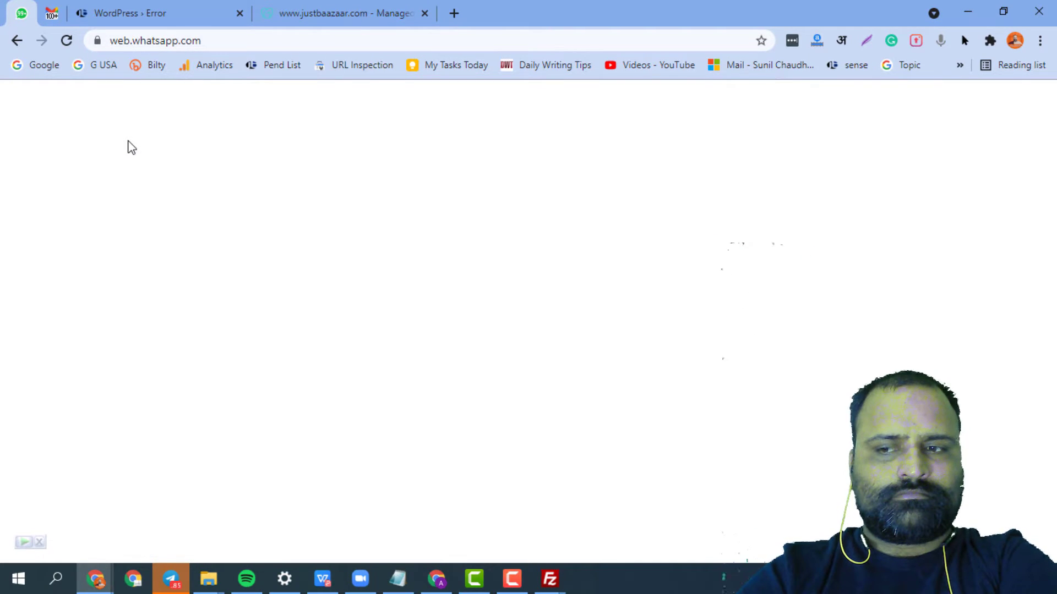
{"action": "left_click", "coordinate": [159, 49]}
{"action": "key", "text": "Return"}
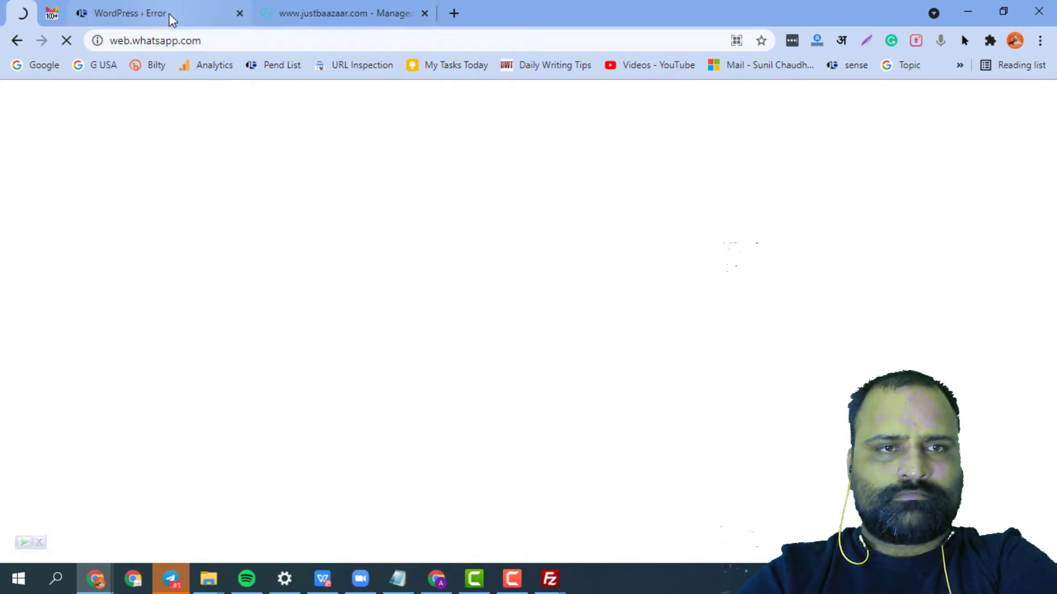
{"action": "left_click", "coordinate": [169, 13]}
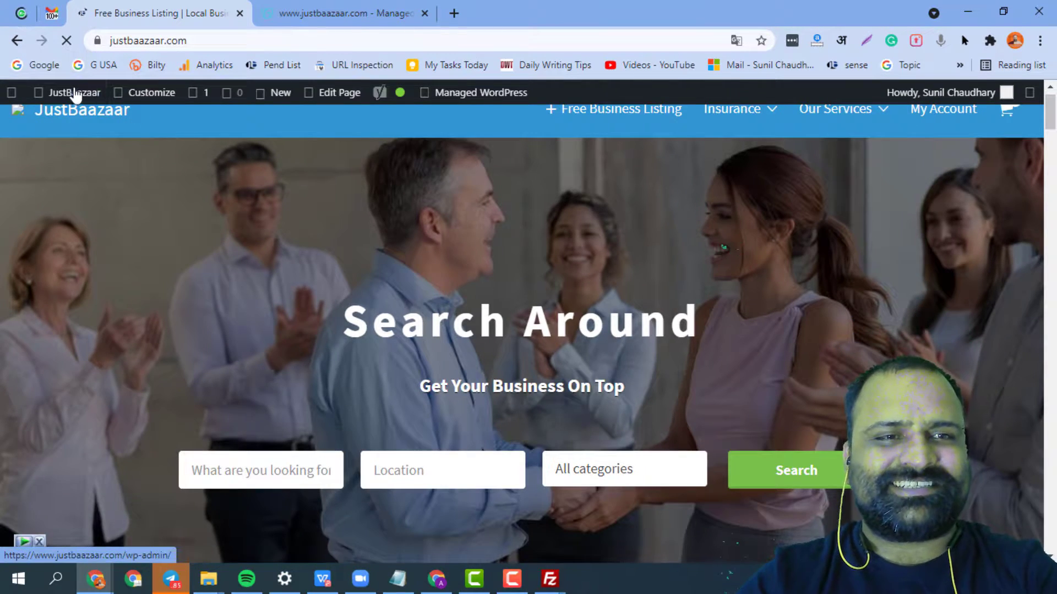
{"action": "left_click", "coordinate": [22, 14]}
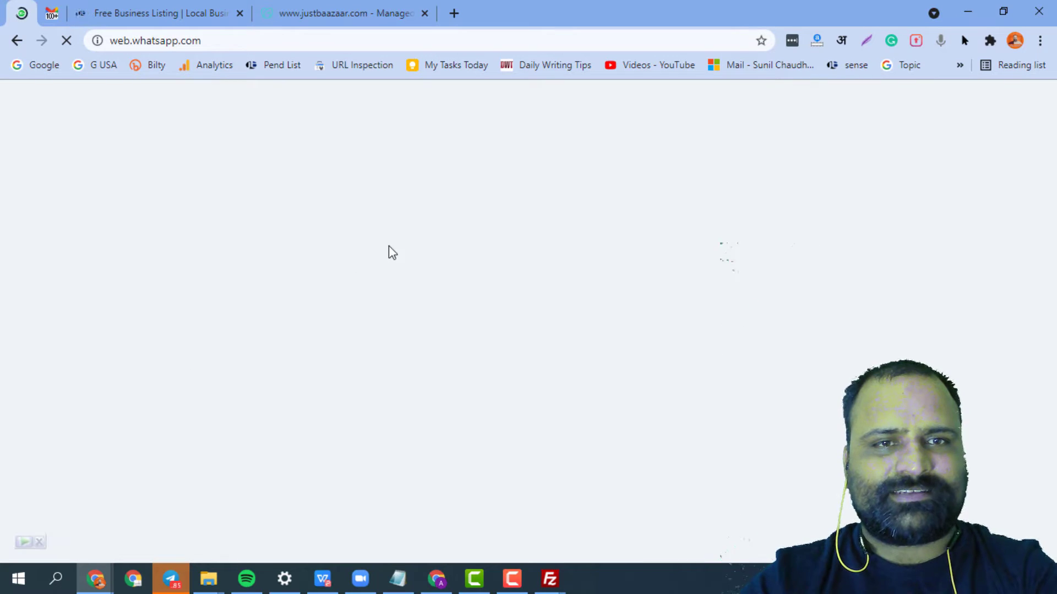
{"action": "left_click", "coordinate": [177, 12]}
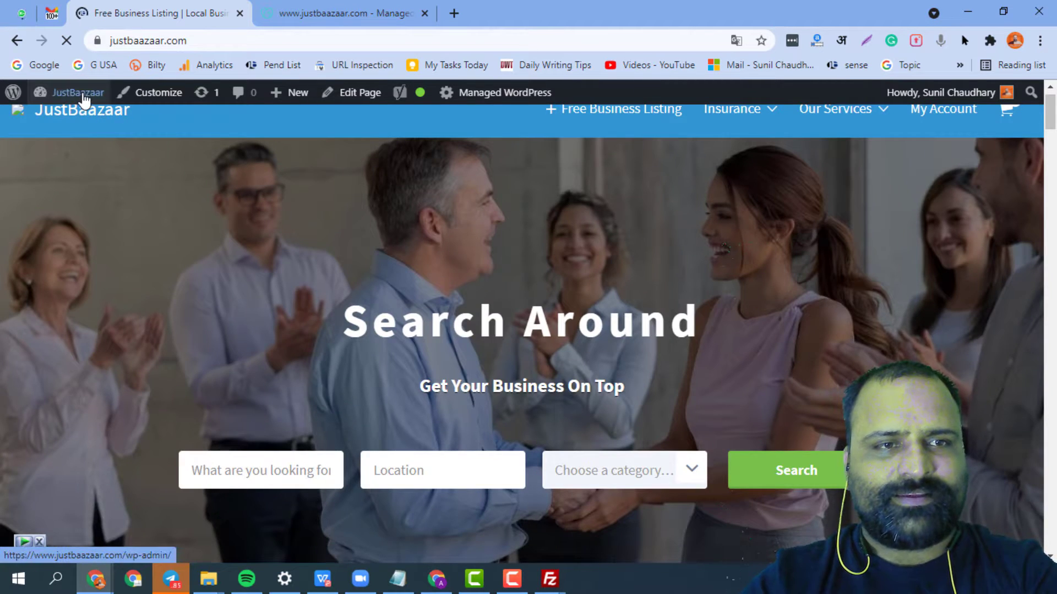
Reload the justbaazaar.com home page and open its WordPress Dashboard, checking WhatsApp Web while the pages load
{"action": "left_click", "coordinate": [162, 36]}
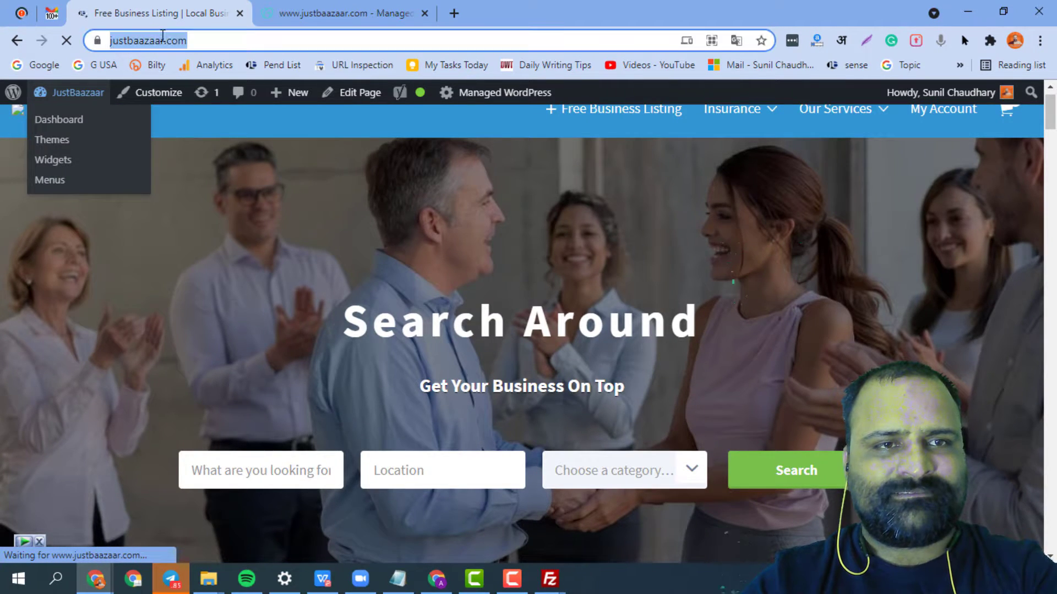
{"action": "key", "text": "Return"}
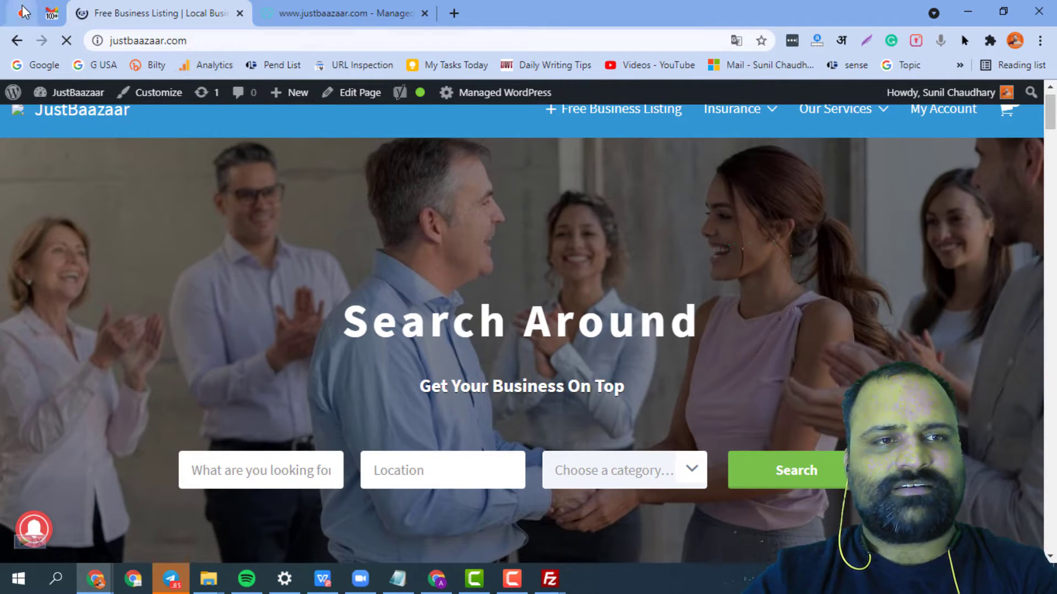
{"action": "key", "text": "ctrl+1"}
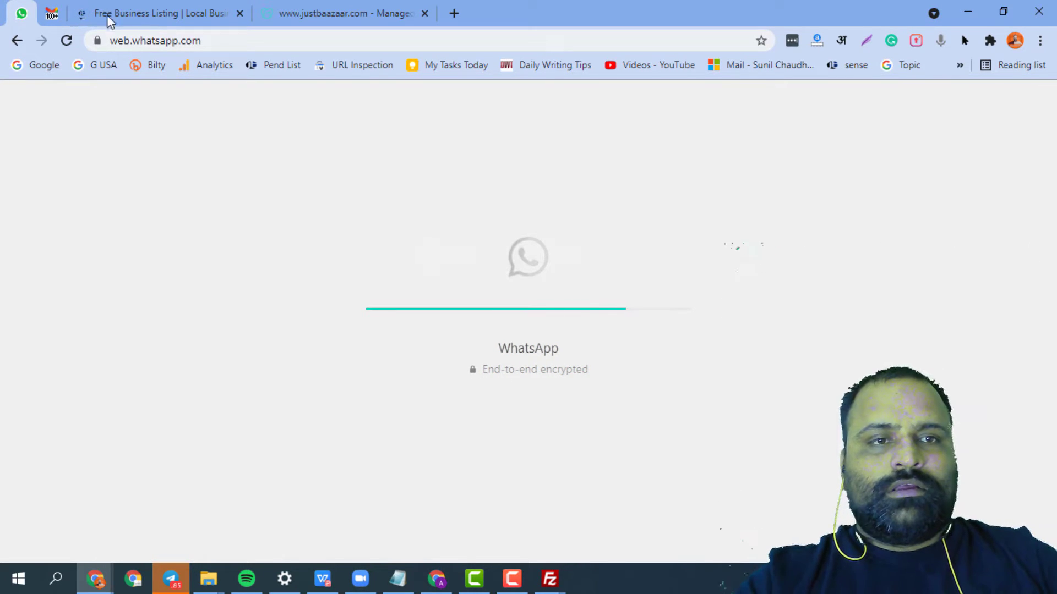
{"action": "key", "text": "ctrl+3"}
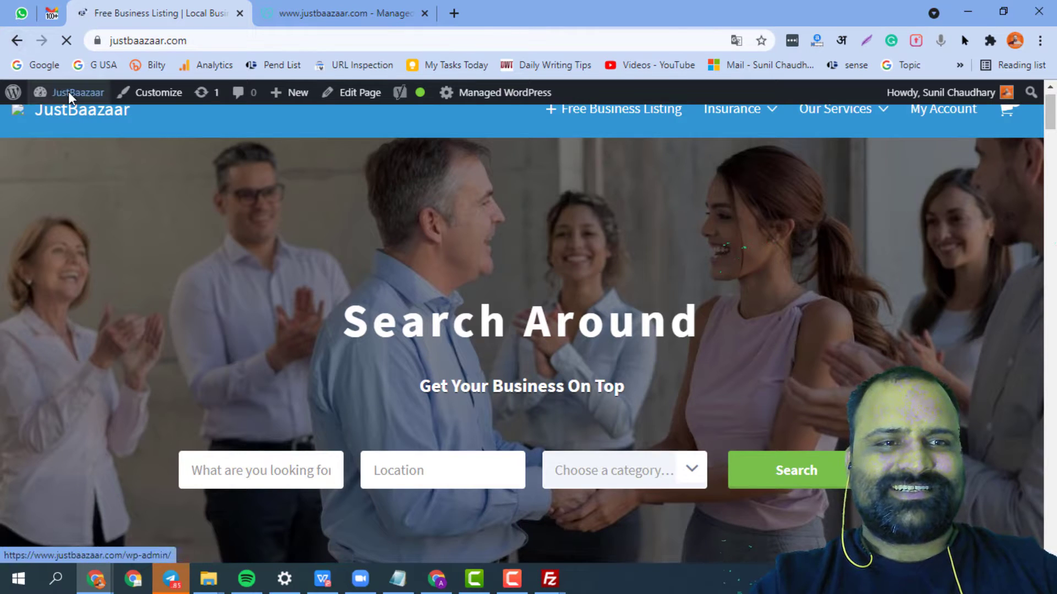
{"action": "mouse_move", "coordinate": [70, 96]}
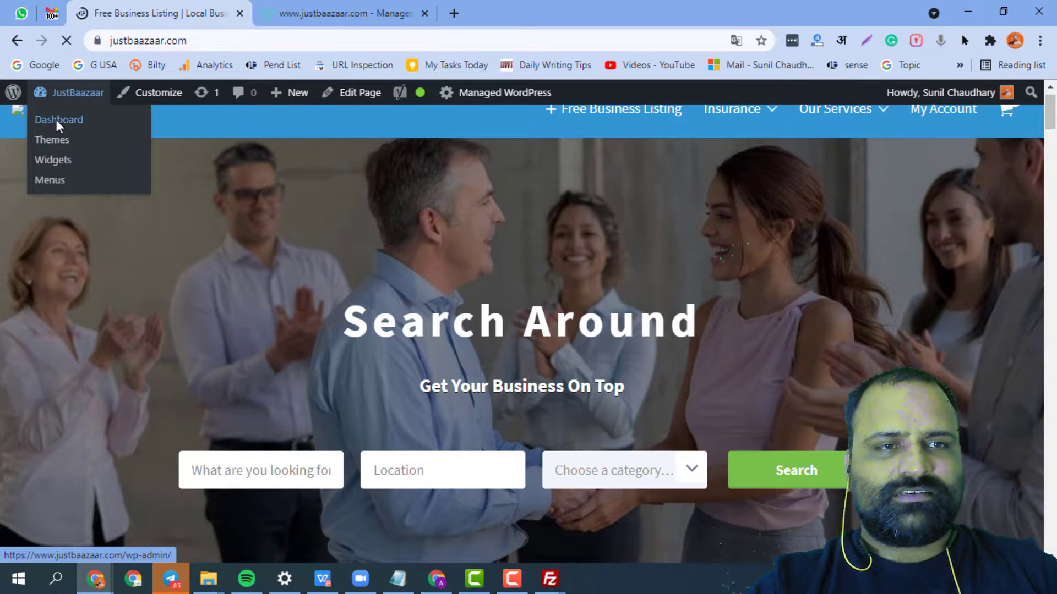
{"action": "left_click", "coordinate": [21, 15]}
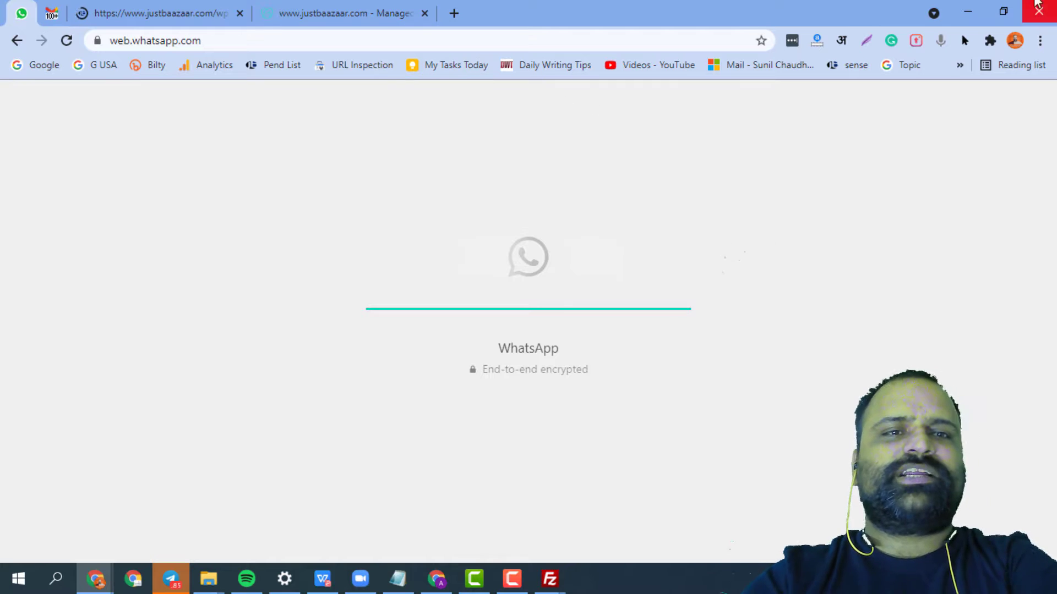
{"action": "left_click", "coordinate": [132, 13]}
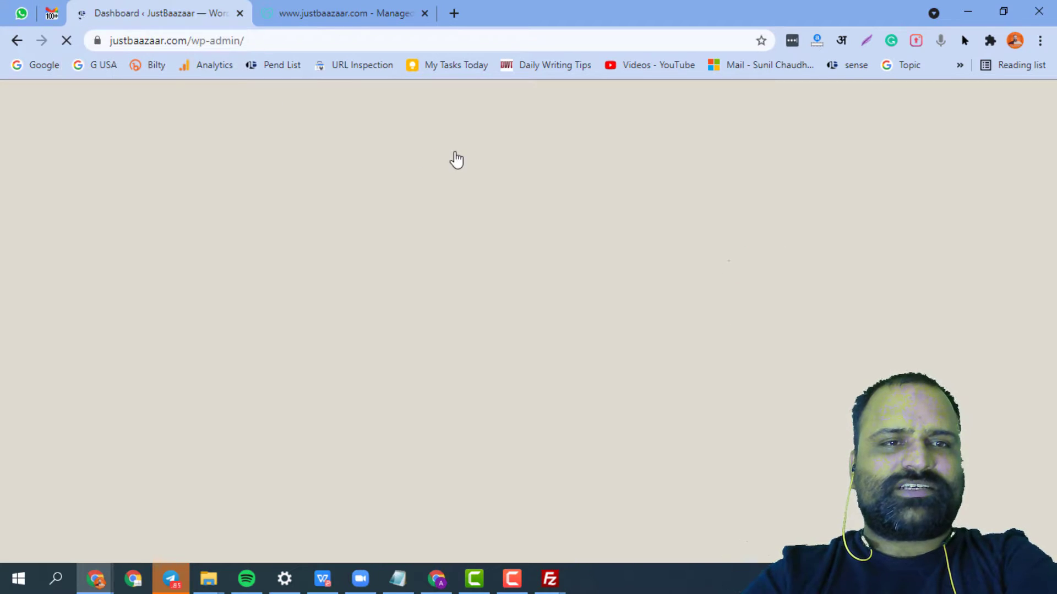
{"action": "left_click", "coordinate": [21, 14]}
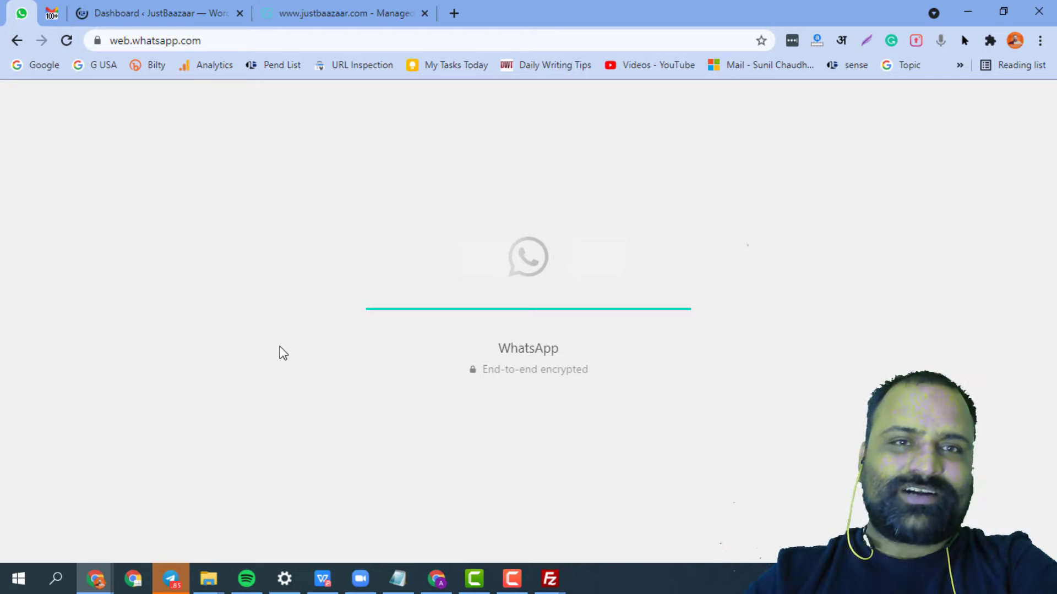
{"action": "left_click", "coordinate": [136, 16]}
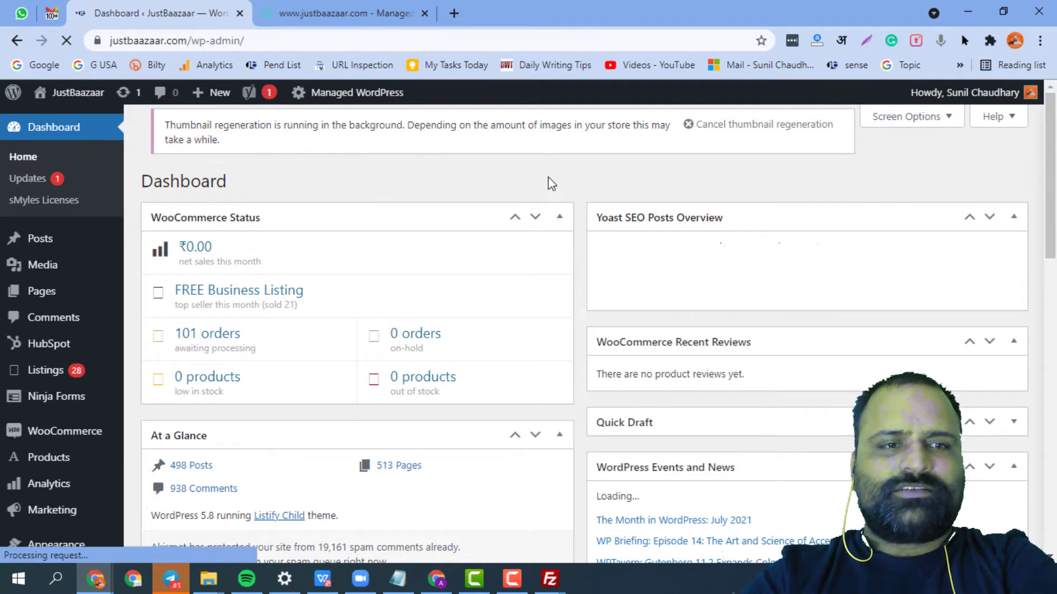
Open the installed plugins list in WordPress and update Tawk.to Live Chat to version 0.5.5
{"action": "scroll", "coordinate": [26, 388], "scroll_direction": "down", "scroll_amount": 1}
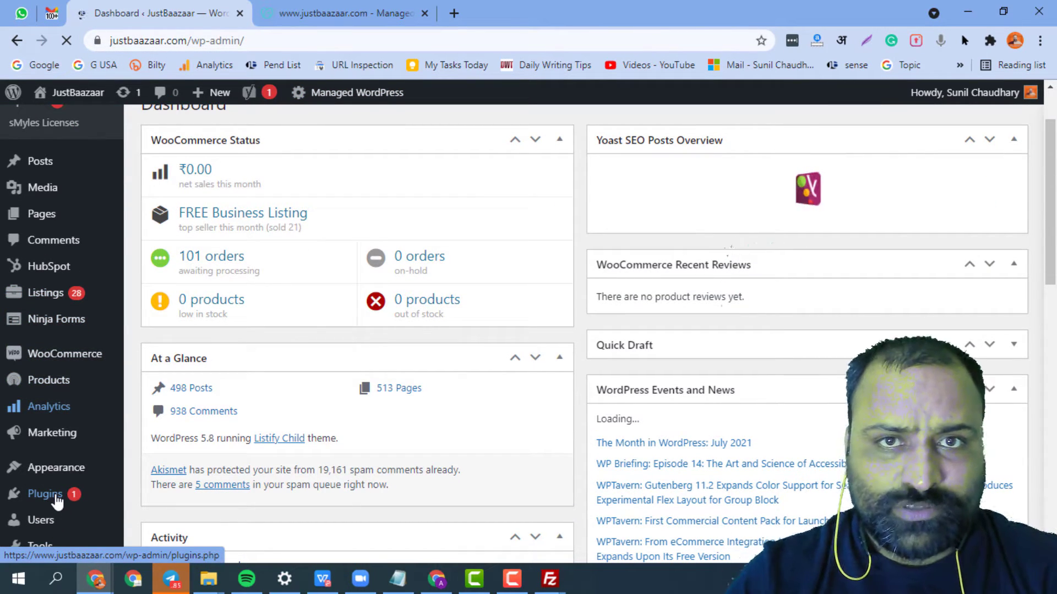
{"action": "mouse_move", "coordinate": [57, 501]}
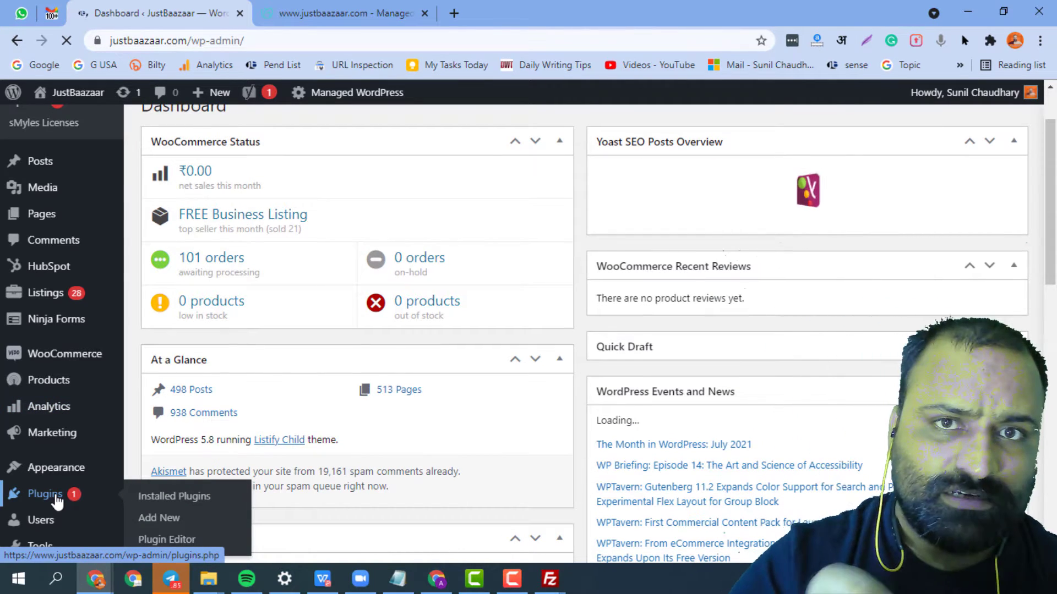
{"action": "left_click", "coordinate": [57, 501]}
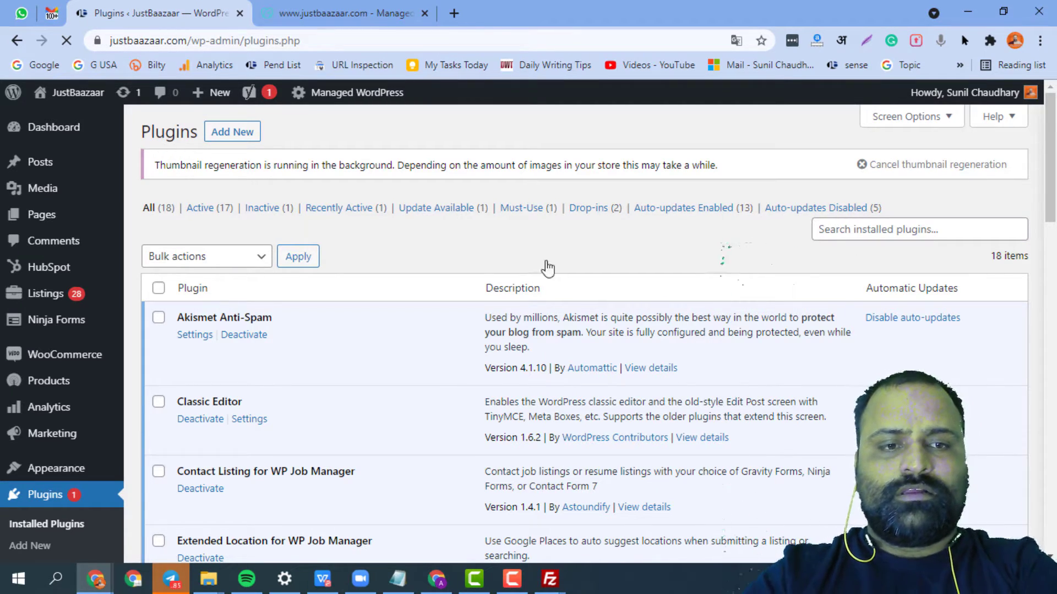
{"action": "scroll", "coordinate": [455, 345], "scroll_direction": "down", "scroll_amount": 5}
{"action": "scroll", "coordinate": [461, 349], "scroll_direction": "down", "scroll_amount": 7}
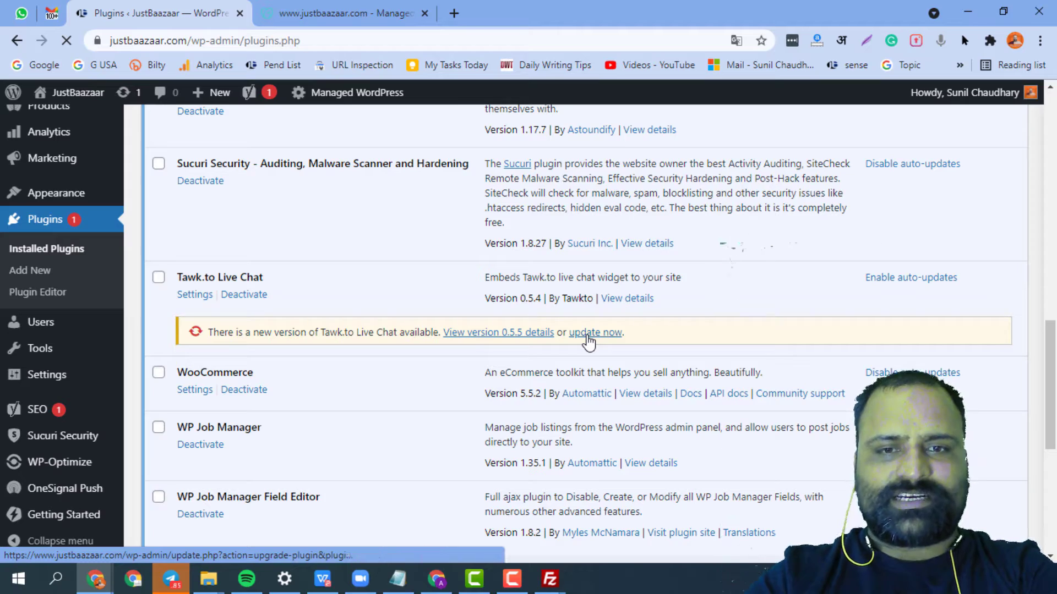
{"action": "left_click", "coordinate": [587, 334]}
{"action": "scroll", "coordinate": [554, 376], "scroll_direction": "up", "scroll_amount": 15}
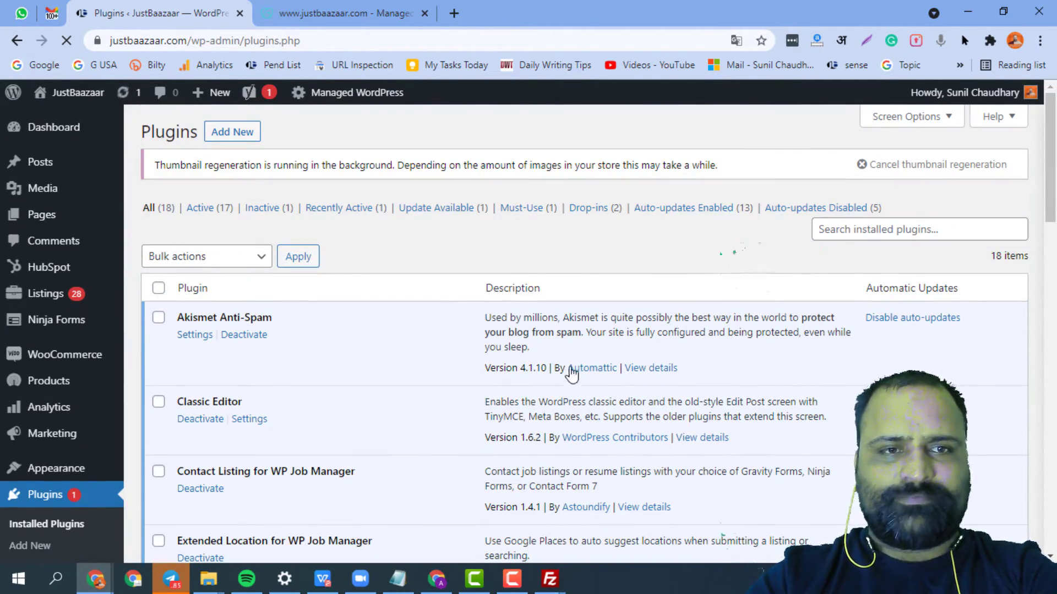
{"action": "scroll", "coordinate": [526, 334], "scroll_direction": "down", "scroll_amount": 9}
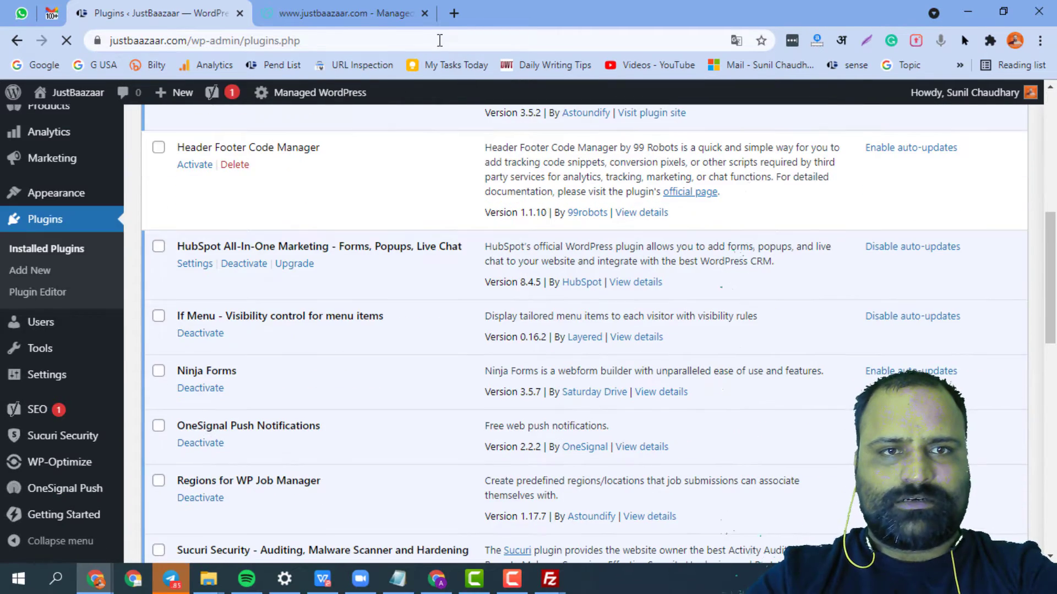
Search Google in a new tab for "how to disable plugins from database wordpress", and return to the WordPress Plugins page
{"action": "left_click", "coordinate": [454, 13]}
{"action": "type", "text": "how to "}
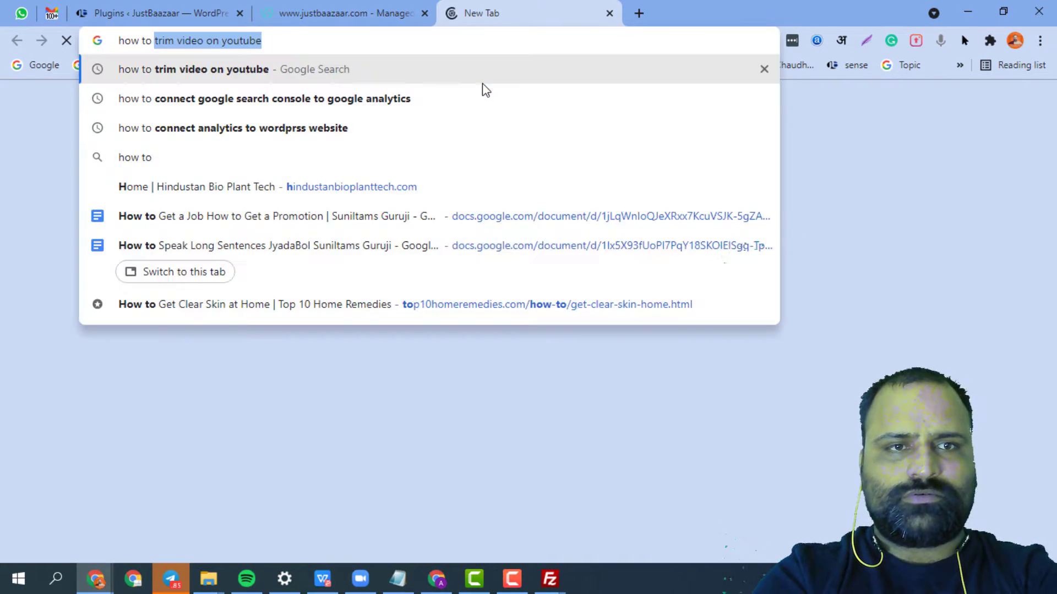
{"action": "type", "text": "deactivat"}
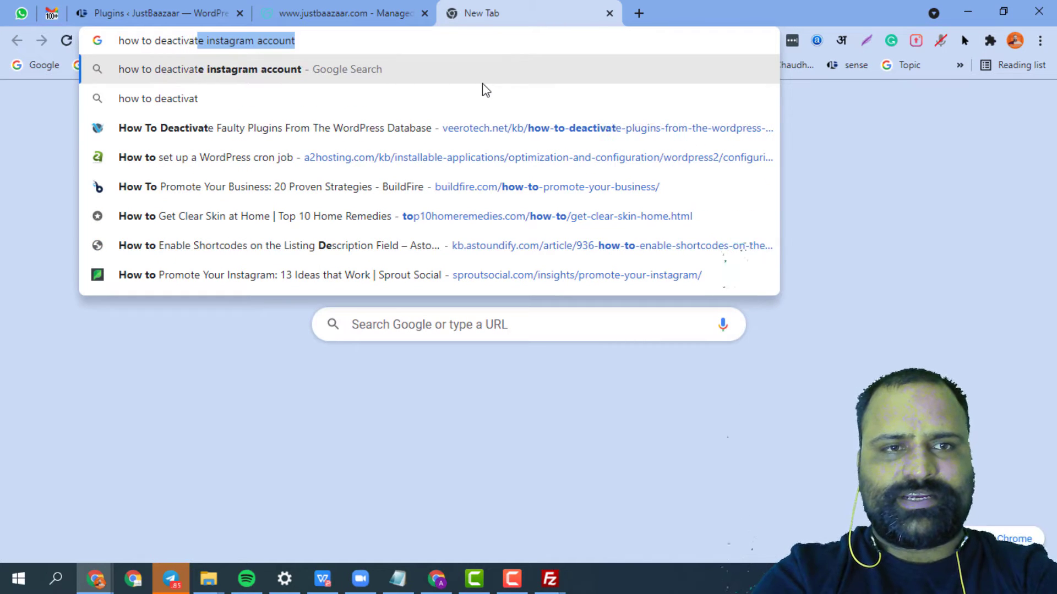
{"action": "type", "text": "e plgins "}
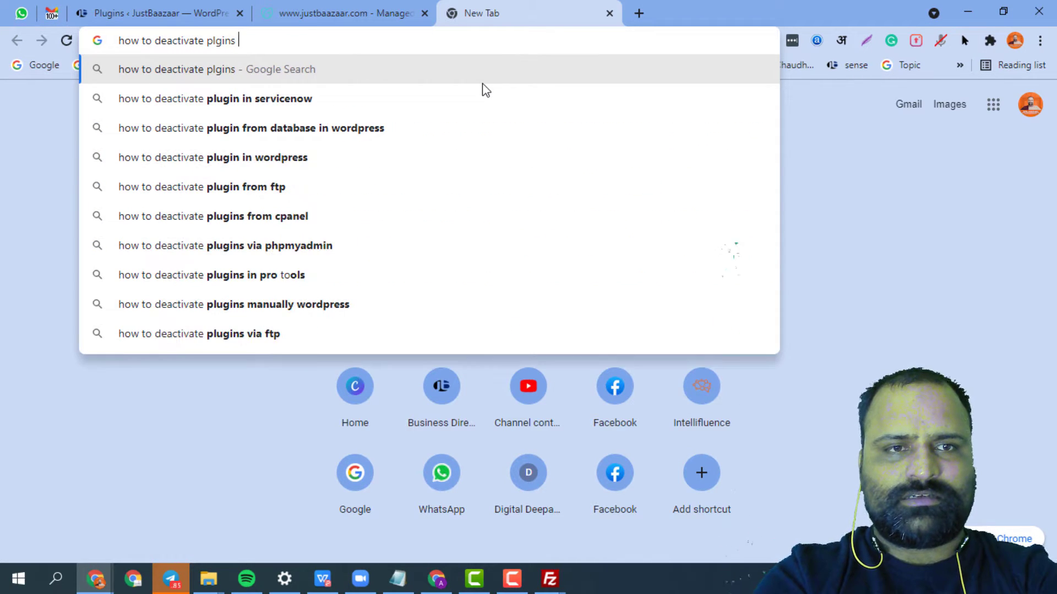
{"action": "type", "text": "from data"}
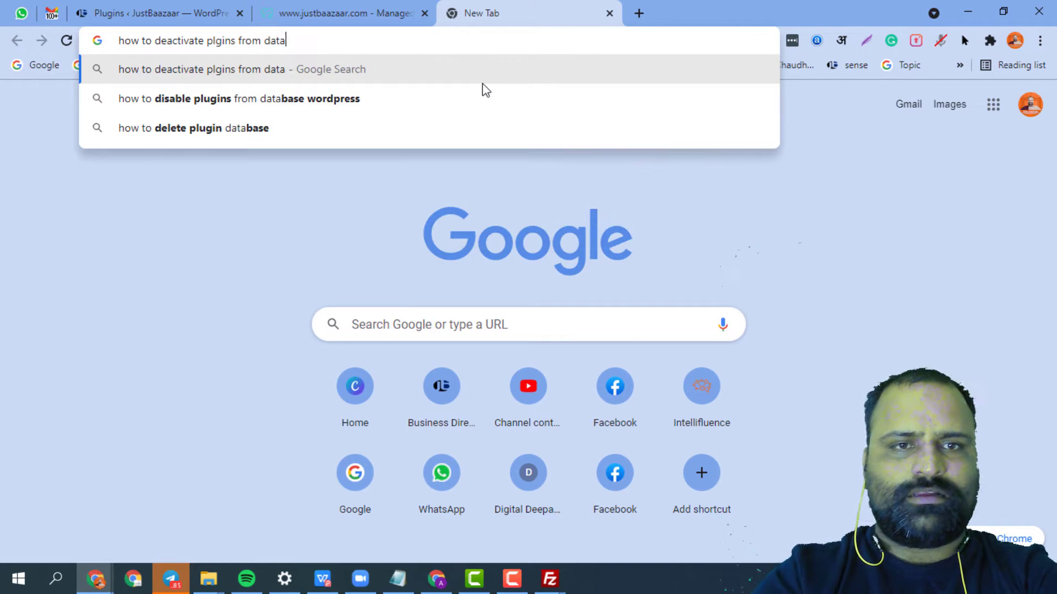
{"action": "left_click", "coordinate": [245, 98]}
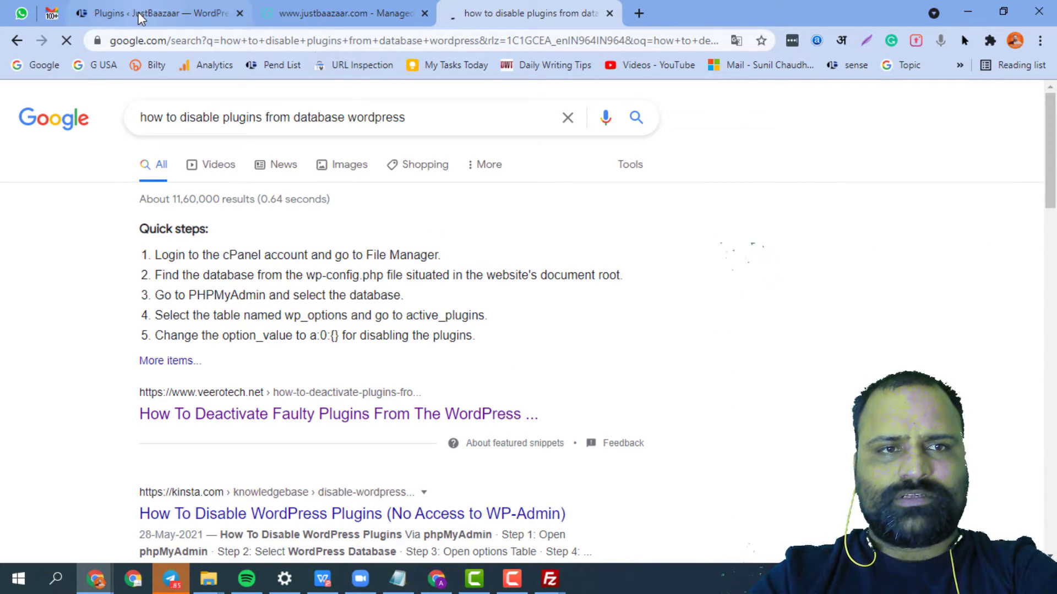
{"action": "left_click", "coordinate": [165, 13]}
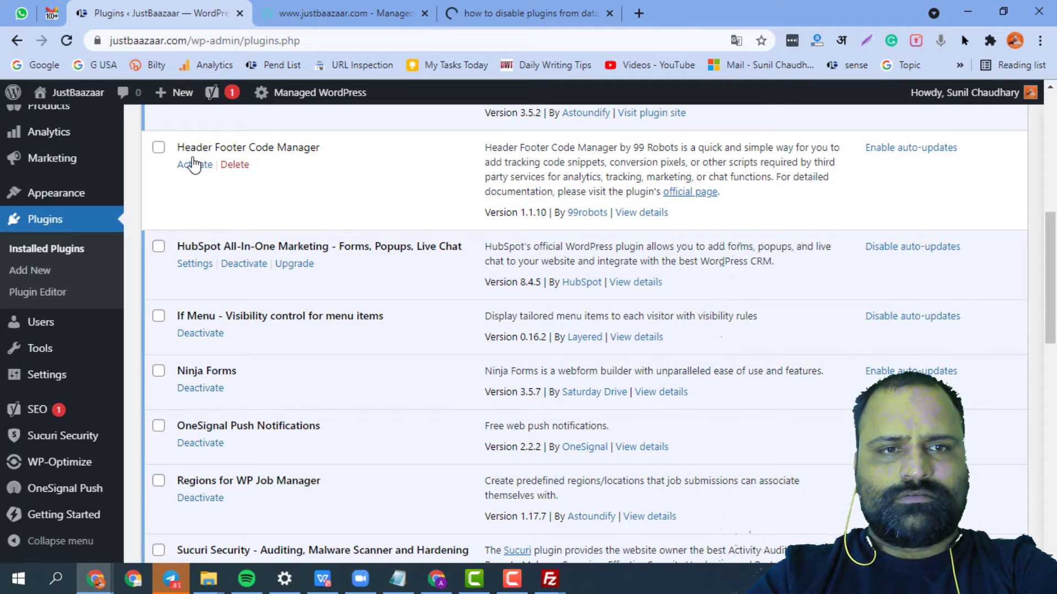
Delete the Header Footer Code Manager plugin with its data and check the remaining installed plugins
{"action": "left_click", "coordinate": [228, 167]}
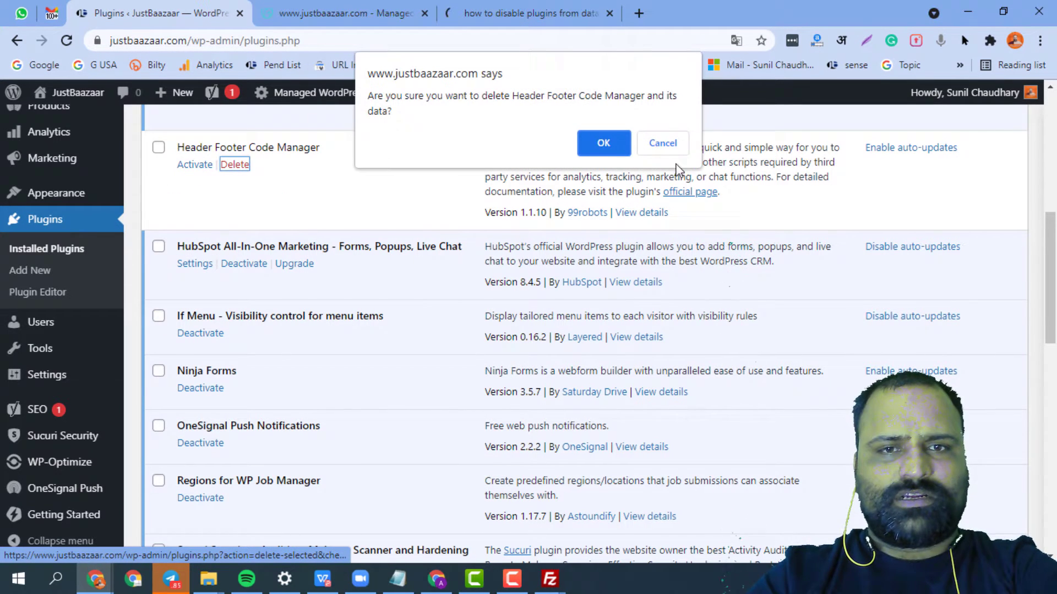
{"action": "left_click", "coordinate": [604, 143]}
{"action": "scroll", "coordinate": [252, 278], "scroll_direction": "down", "scroll_amount": 12}
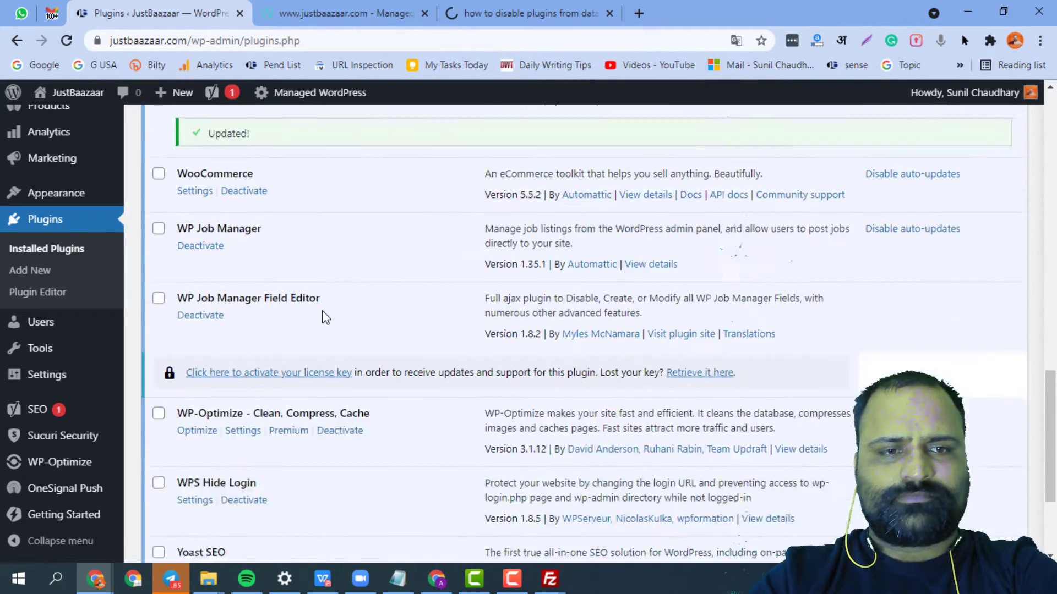
{"action": "scroll", "coordinate": [341, 337], "scroll_direction": "up", "scroll_amount": 8}
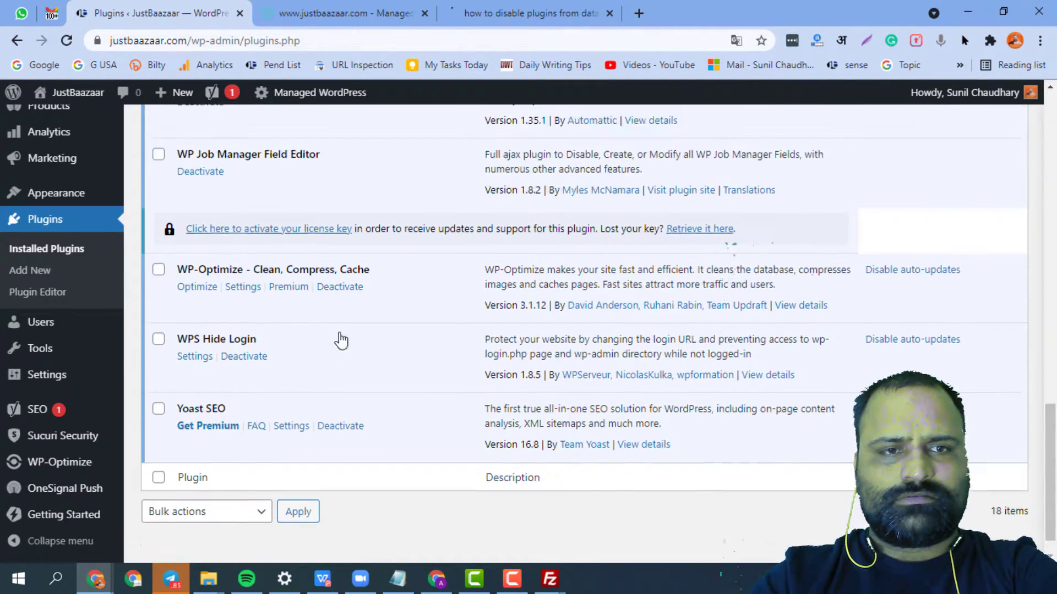
{"action": "scroll", "coordinate": [358, 345], "scroll_direction": "up", "scroll_amount": 6}
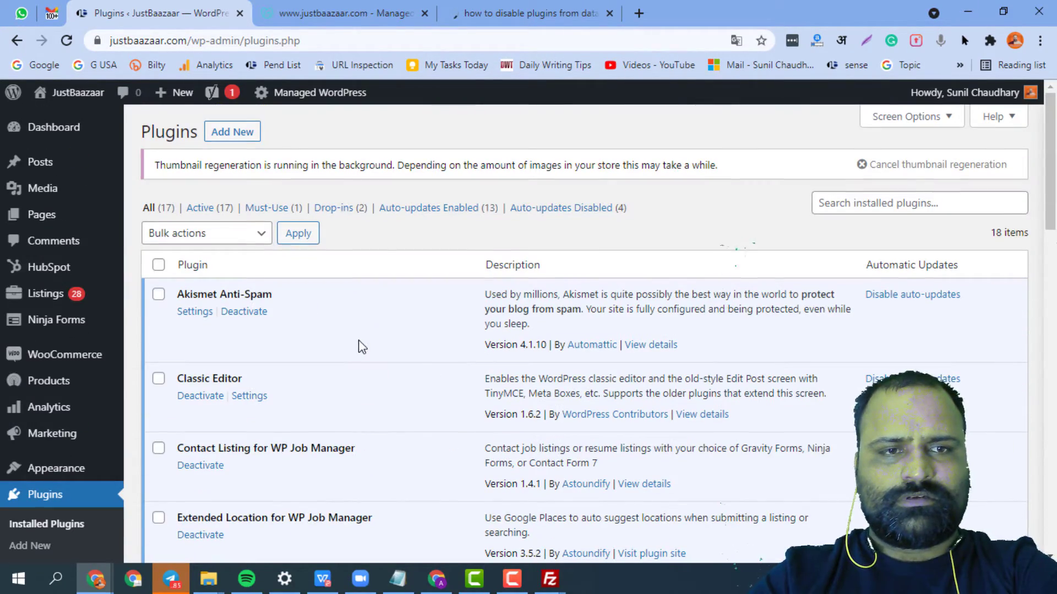
Close the SFTP/SSH details in the GoDaddy hosting settings and open the phpMyAdmin database details
{"action": "left_click", "coordinate": [549, 15]}
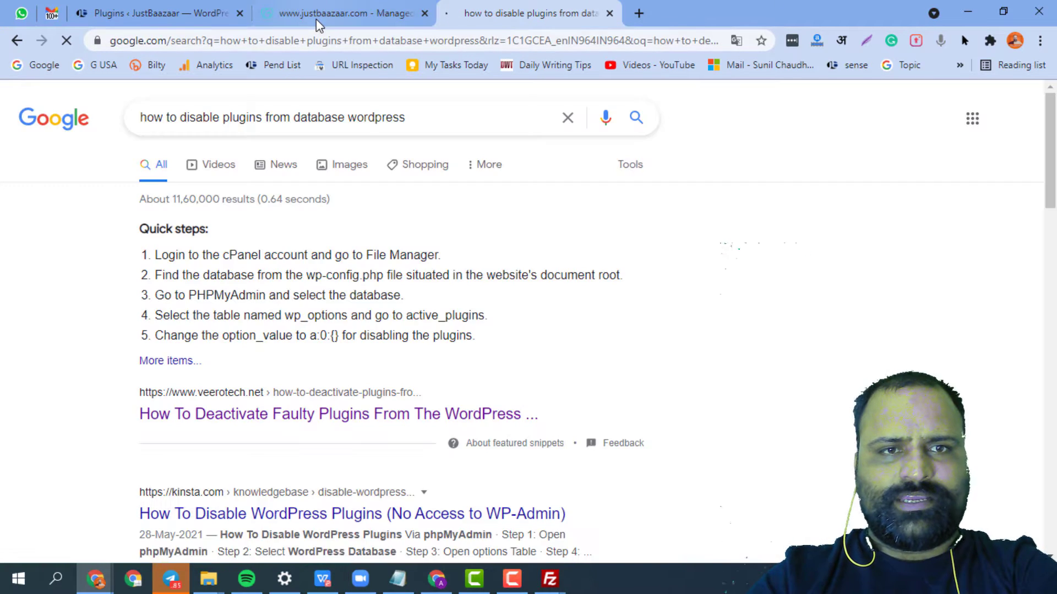
{"action": "left_click", "coordinate": [385, 14]}
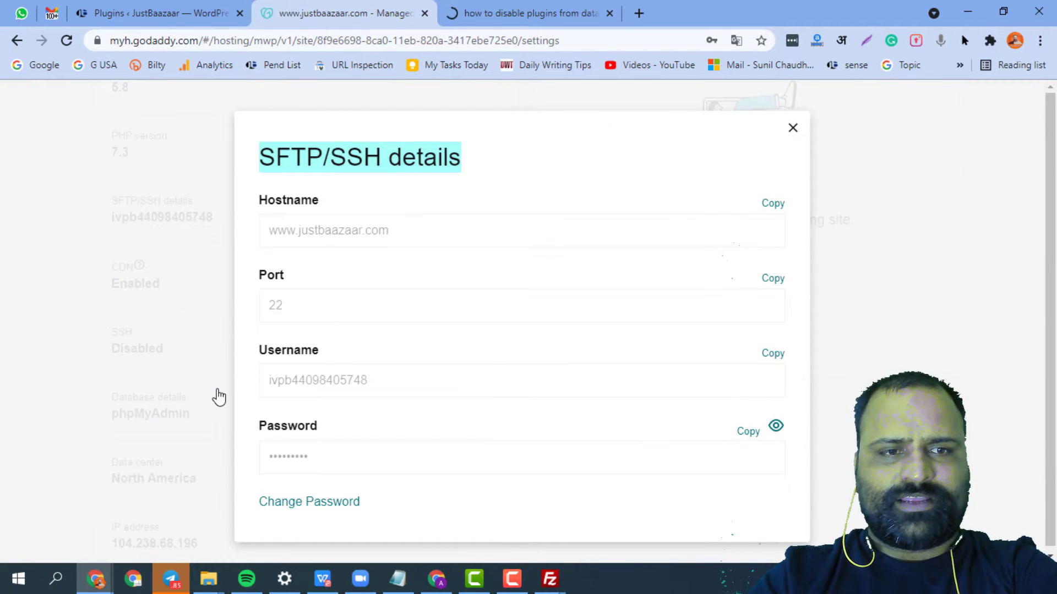
{"action": "left_click", "coordinate": [217, 396]}
{"action": "scroll", "coordinate": [193, 255], "scroll_direction": "down", "scroll_amount": 5}
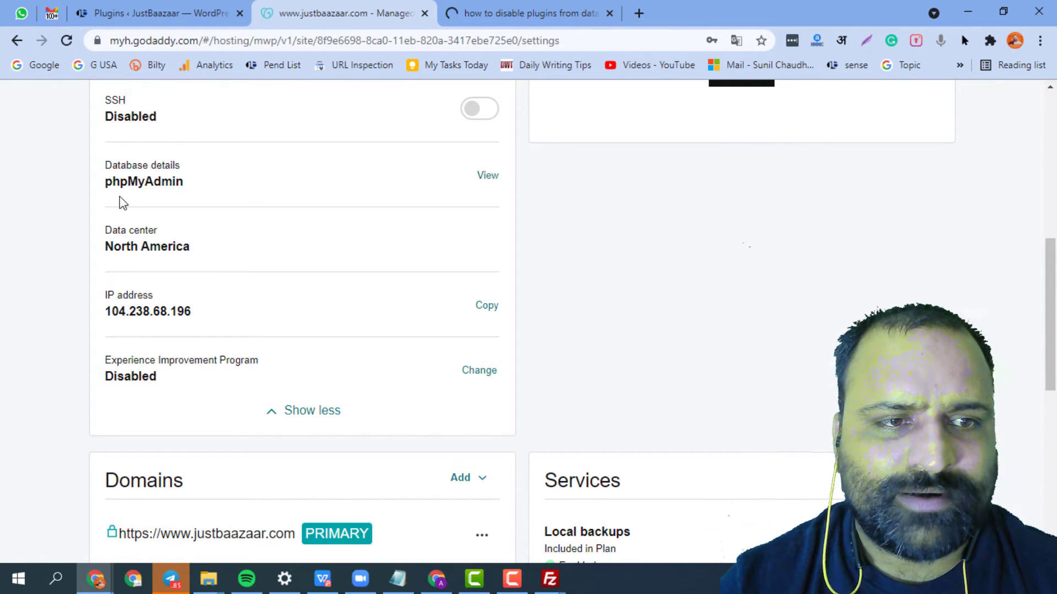
{"action": "left_click", "coordinate": [486, 176]}
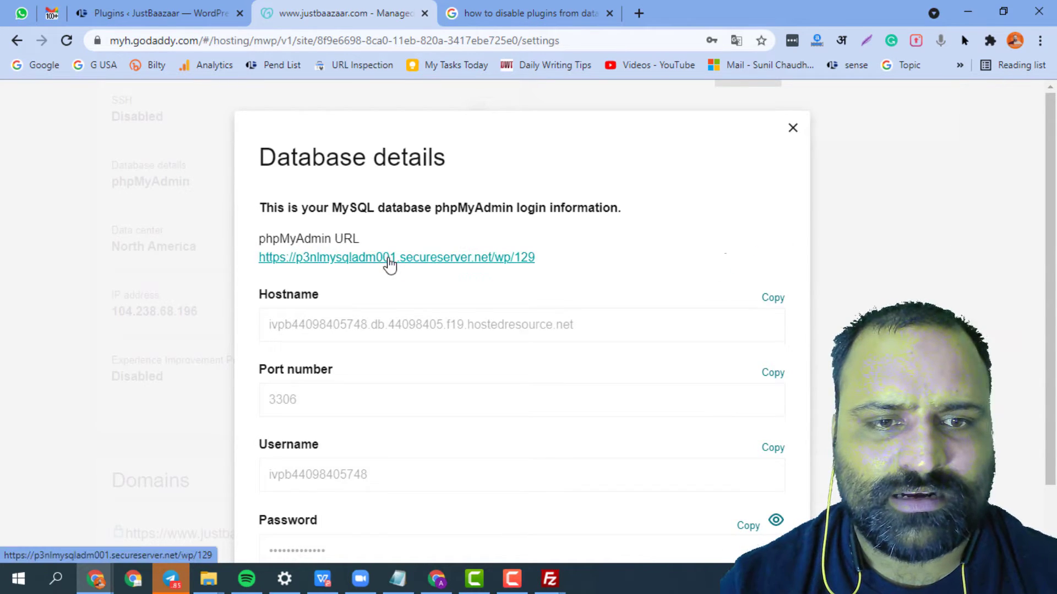
Open the phpMyAdmin URL from the database details in a new browser tab
{"action": "key", "text": "alt+Tab"}
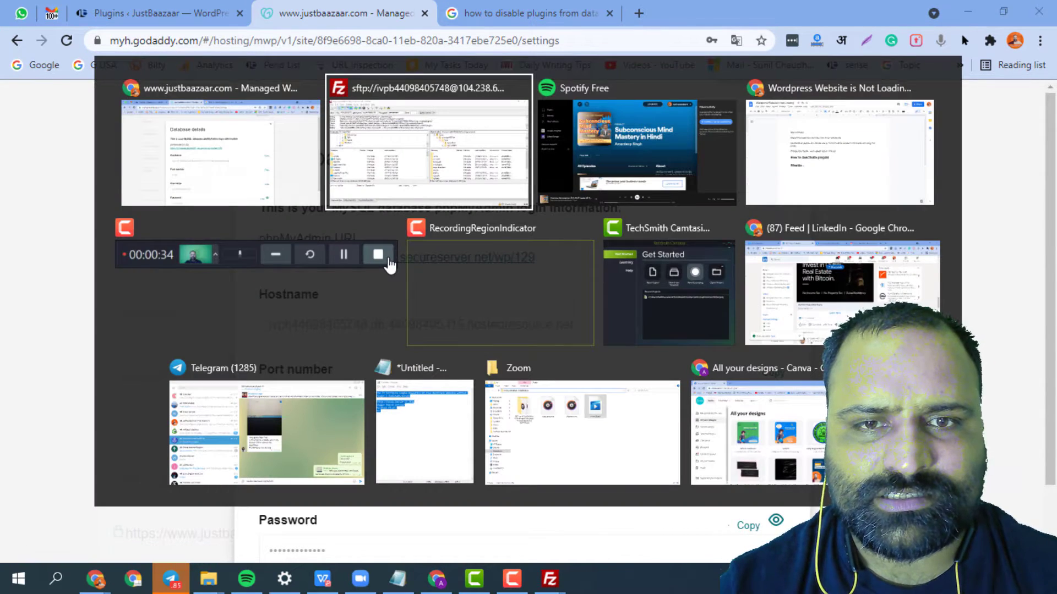
{"action": "key", "text": "alt+Tab"}
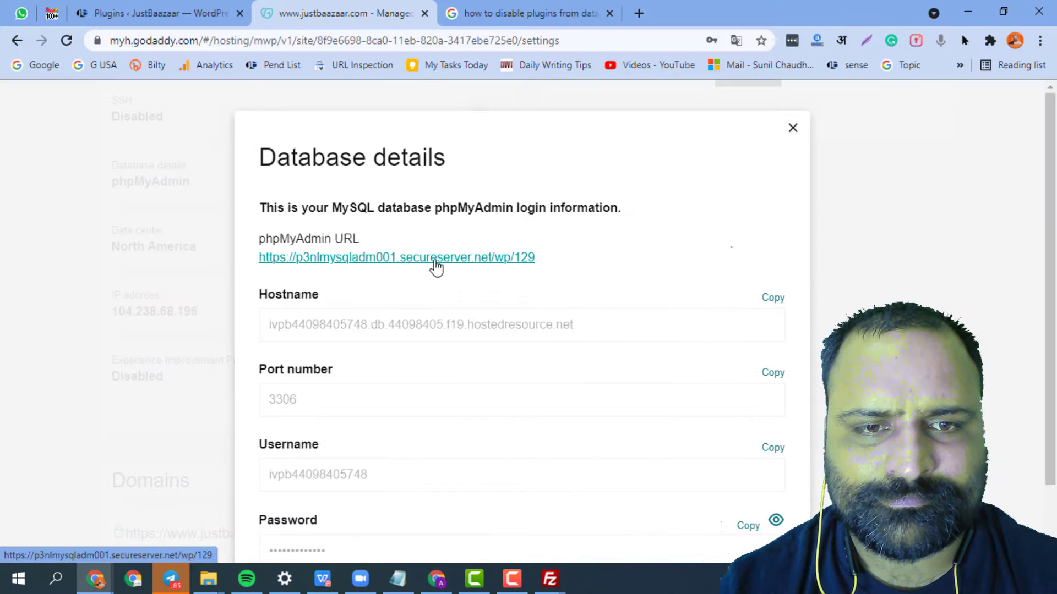
{"action": "right_click", "coordinate": [447, 266]}
{"action": "left_click", "coordinate": [482, 274]}
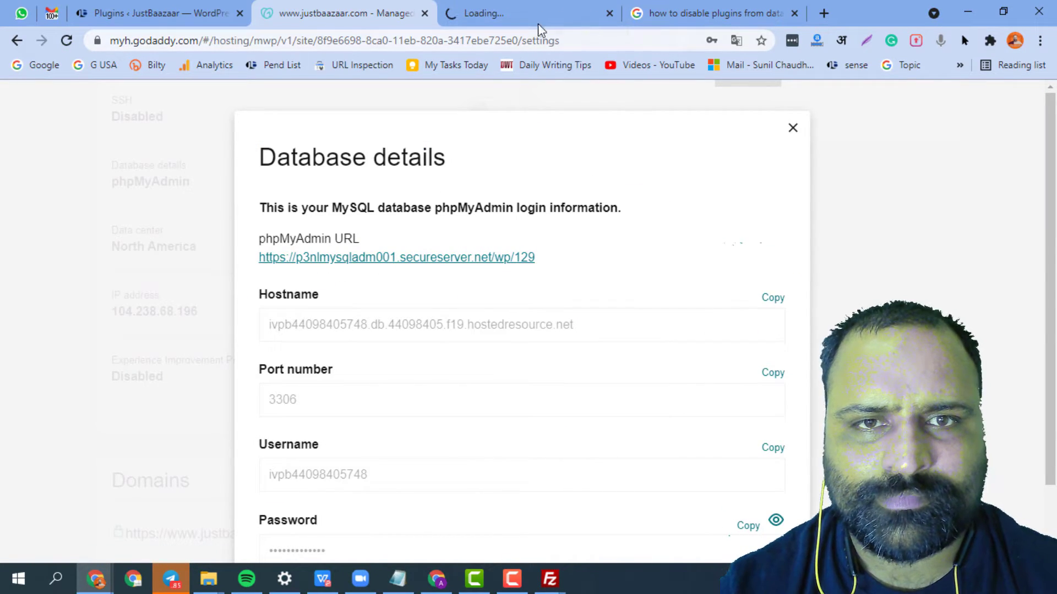
Proceed past the browser's privacy warning and log in to phpMyAdmin with the username and password from the database details
{"action": "scroll", "coordinate": [500, 359], "scroll_direction": "down", "scroll_amount": 2}
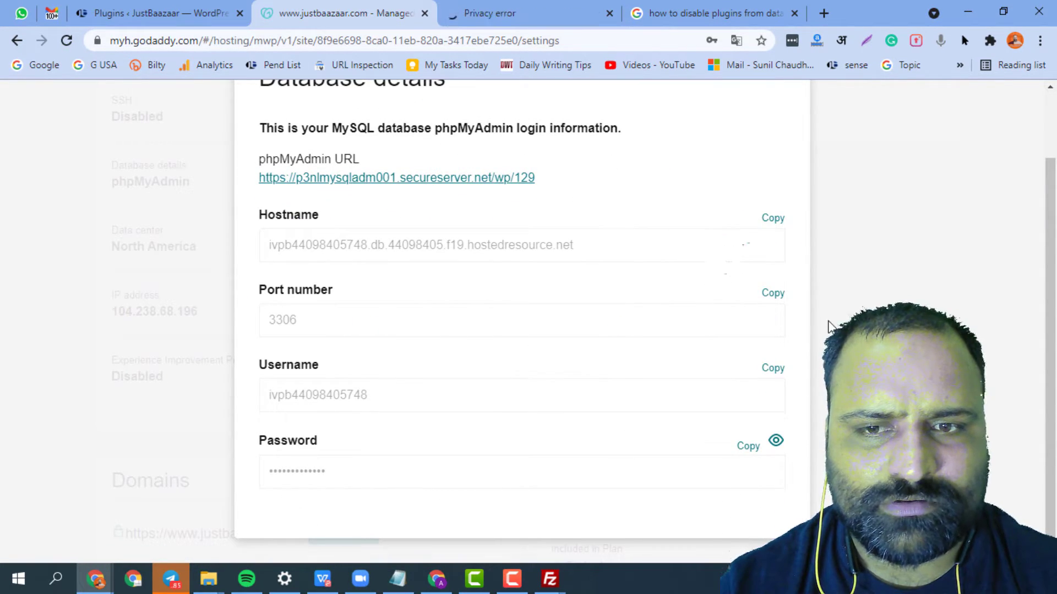
{"action": "left_click", "coordinate": [779, 370]}
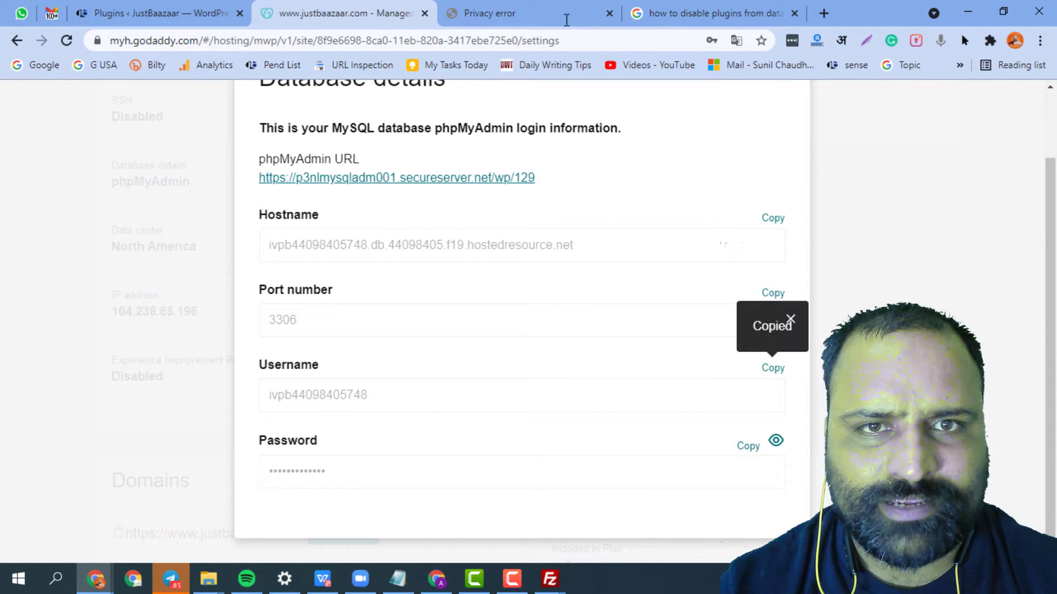
{"action": "left_click", "coordinate": [512, 13]}
{"action": "left_click", "coordinate": [317, 394]}
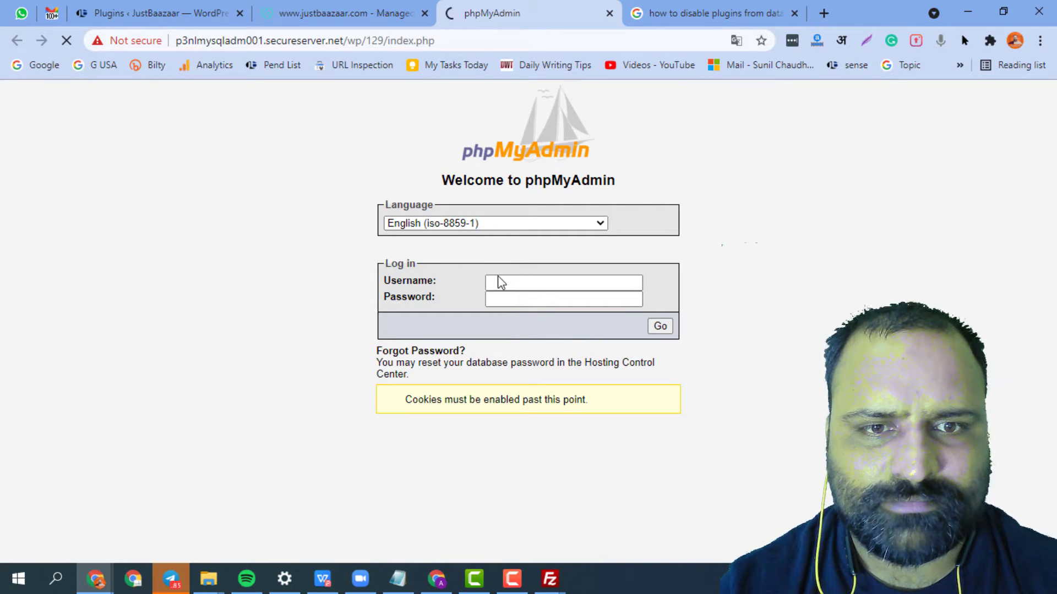
{"action": "left_click", "coordinate": [499, 282]}
{"action": "key", "text": "ctrl+v"}
{"action": "key", "text": "Tab"}
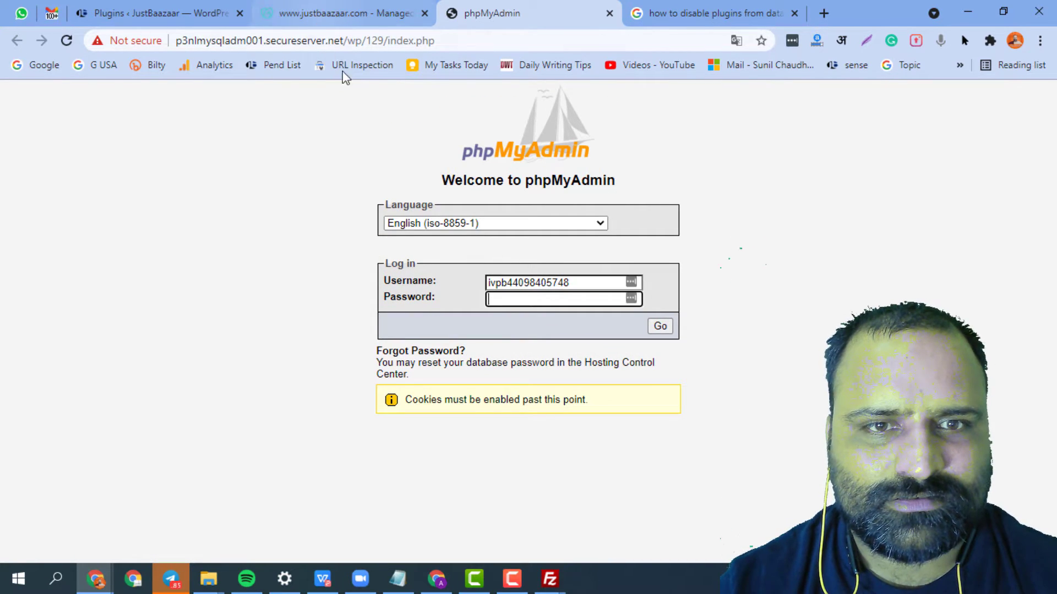
{"action": "left_click", "coordinate": [345, 13]}
{"action": "left_click", "coordinate": [490, 15]}
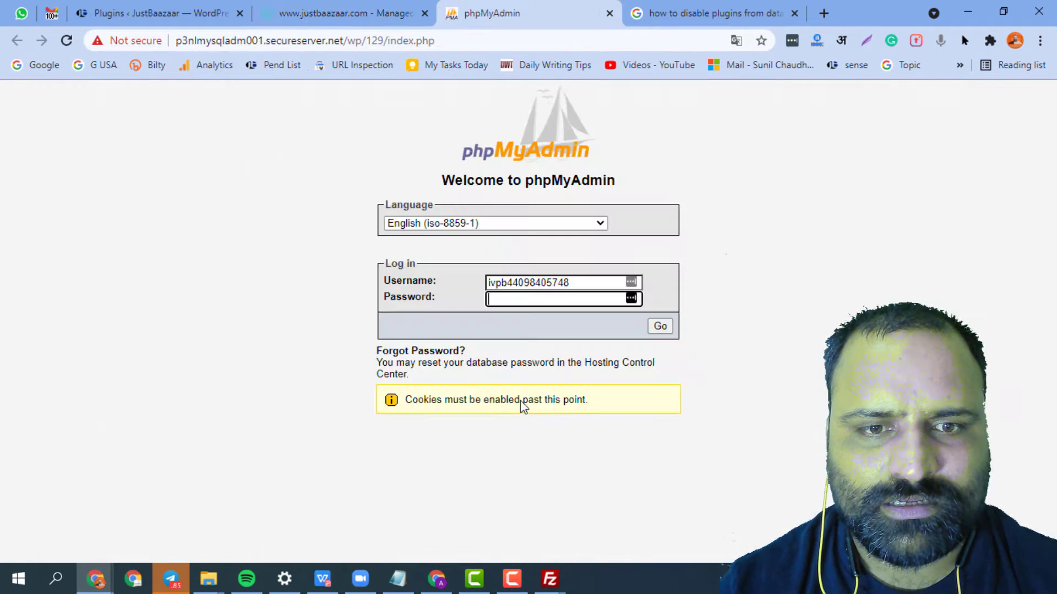
{"action": "left_click", "coordinate": [660, 326]}
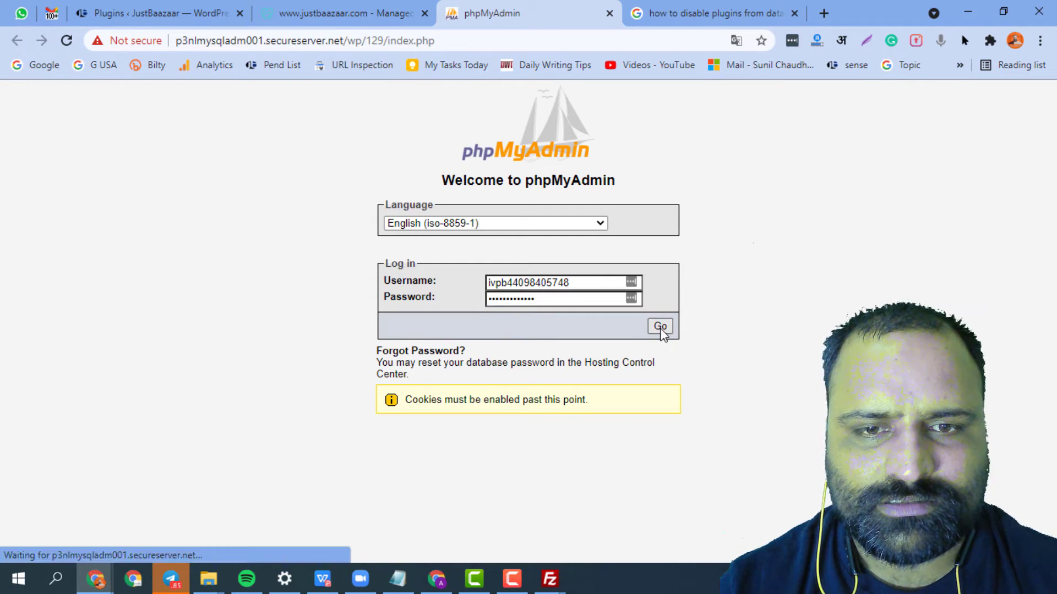
Read the quick steps in the Google results and open the Veerotech article on deactivating faulty plugins from the WordPress database
{"action": "left_click", "coordinate": [725, 15]}
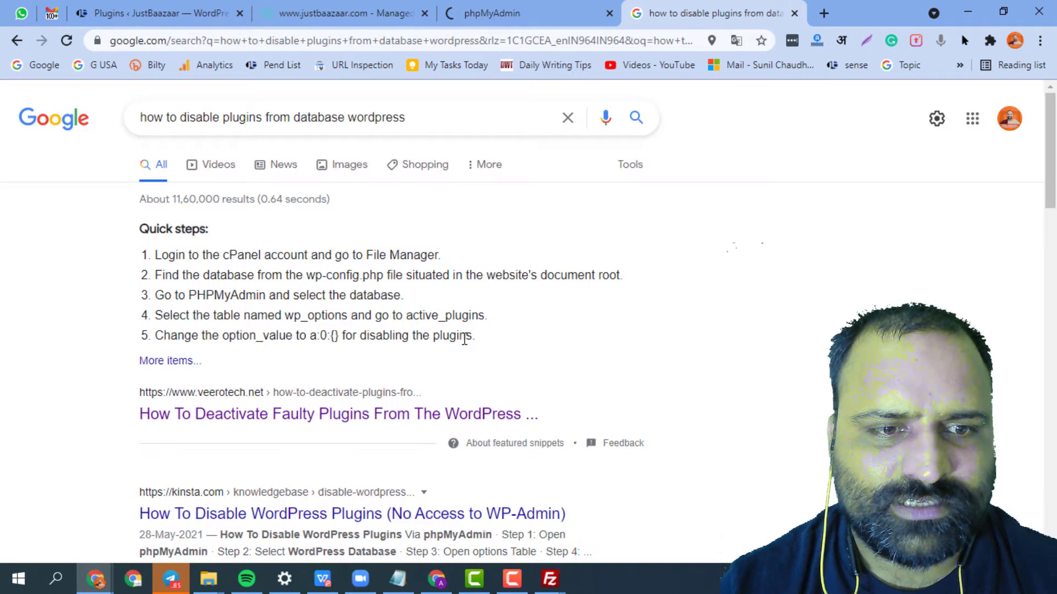
{"action": "left_click_drag", "start_coordinate": [263, 255], "coordinate": [441, 255]}
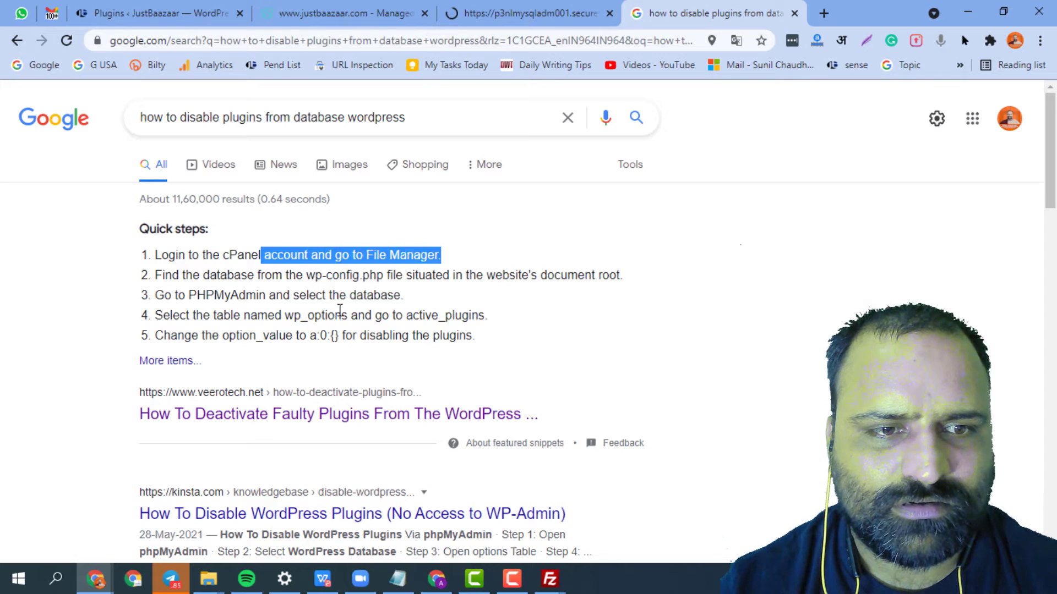
{"action": "left_click_drag", "start_coordinate": [293, 315], "coordinate": [489, 320]}
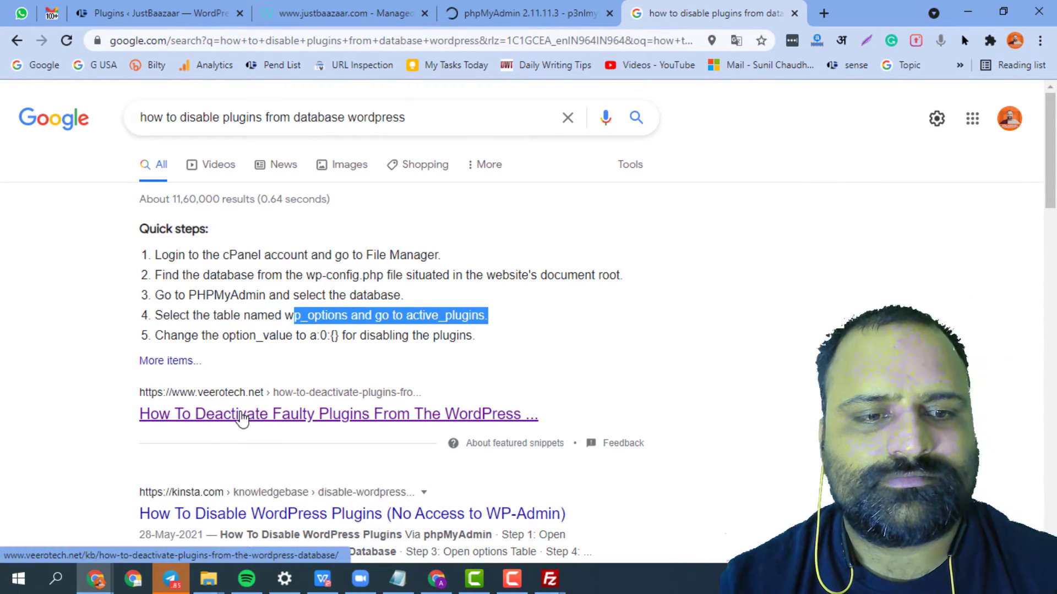
{"action": "left_click", "coordinate": [243, 416]}
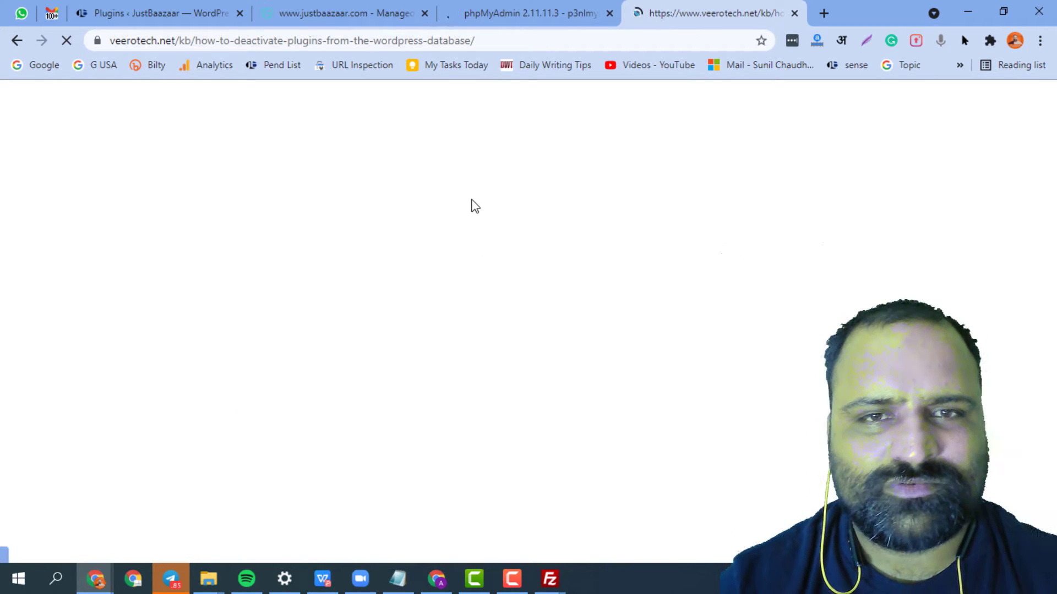
Expand the WordPress database's table list in phpMyAdmin and widen the navigation pane to show full table names
{"action": "left_click", "coordinate": [543, 12]}
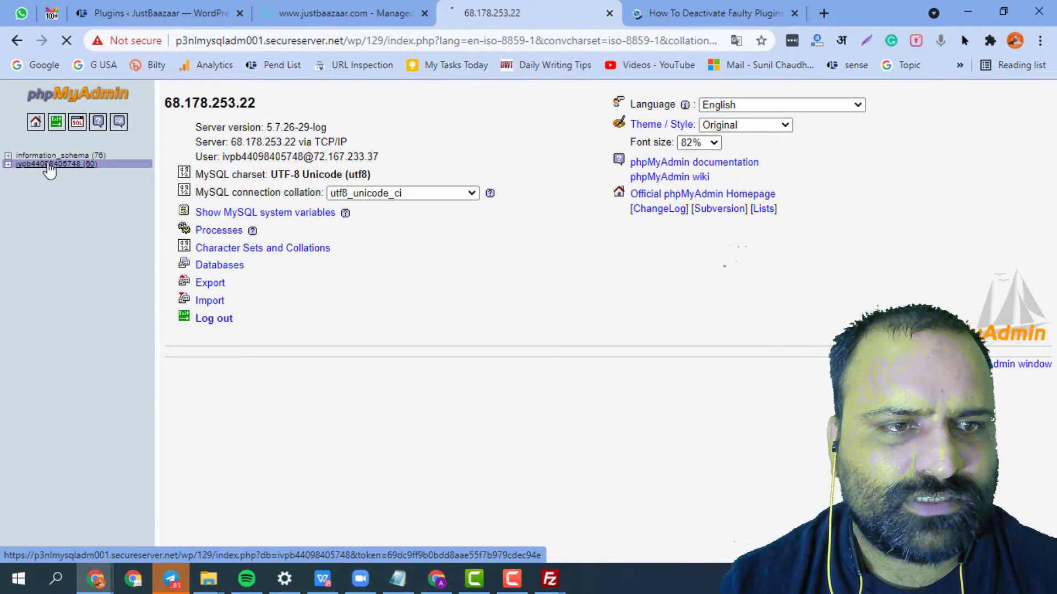
{"action": "left_click", "coordinate": [9, 164]}
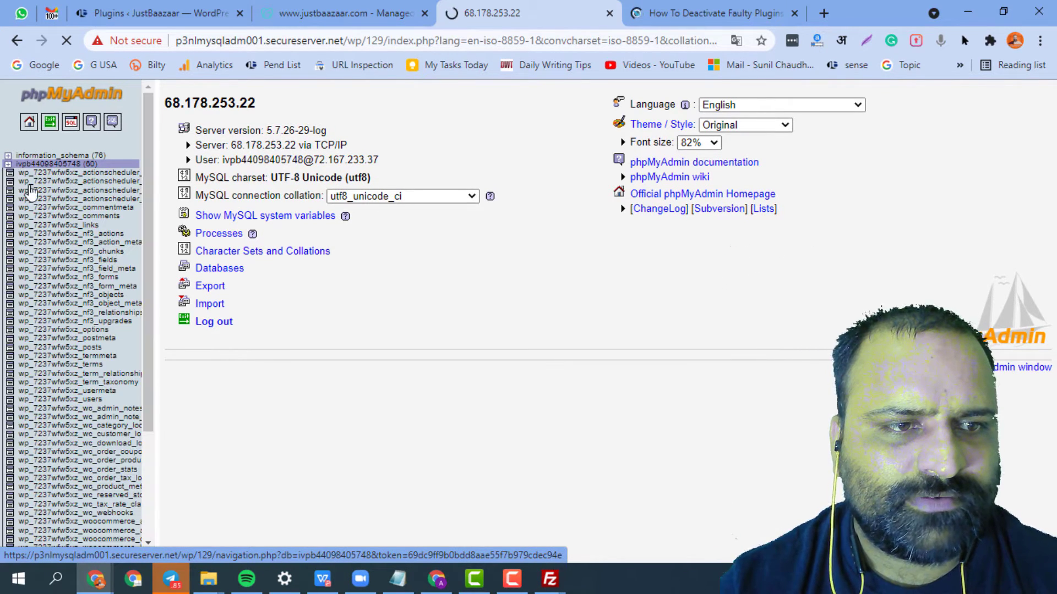
{"action": "scroll", "coordinate": [131, 220], "scroll_direction": "down", "scroll_amount": 3}
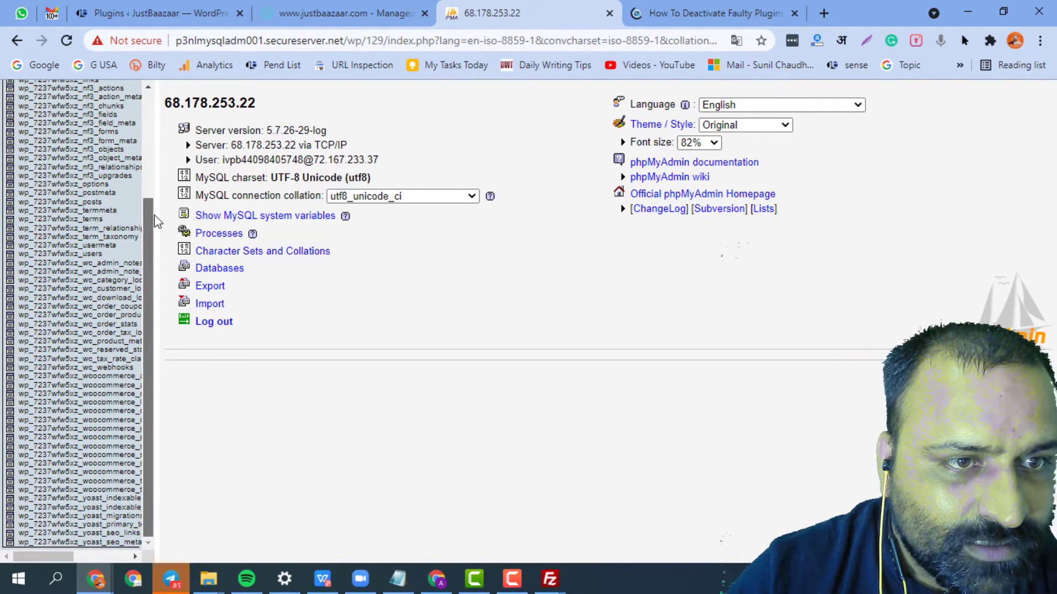
{"action": "left_click_drag", "start_coordinate": [152, 220], "coordinate": [258, 265]}
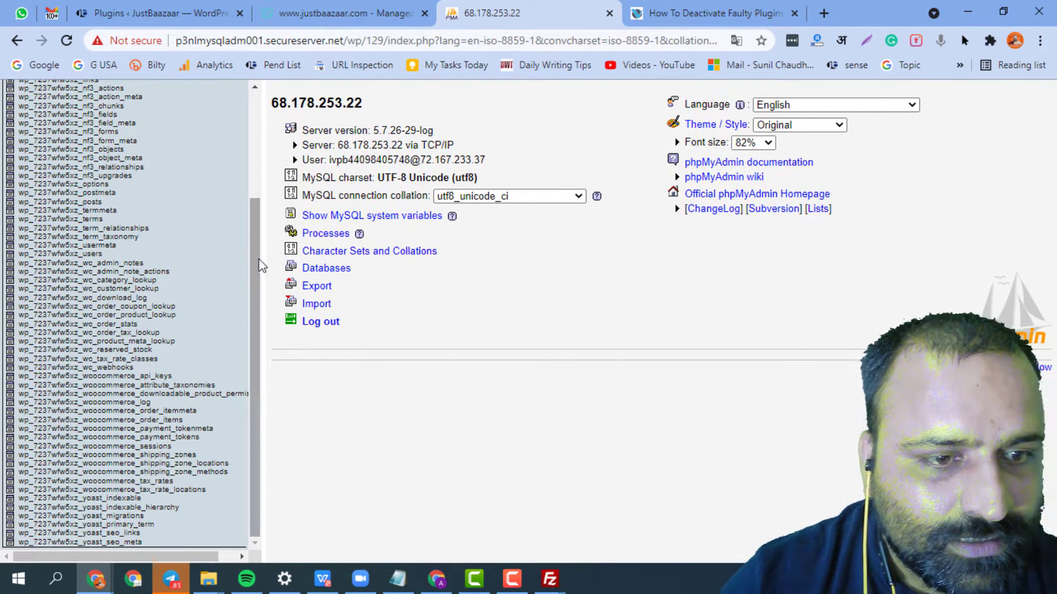
{"action": "scroll", "coordinate": [183, 315], "scroll_direction": "up", "scroll_amount": 3}
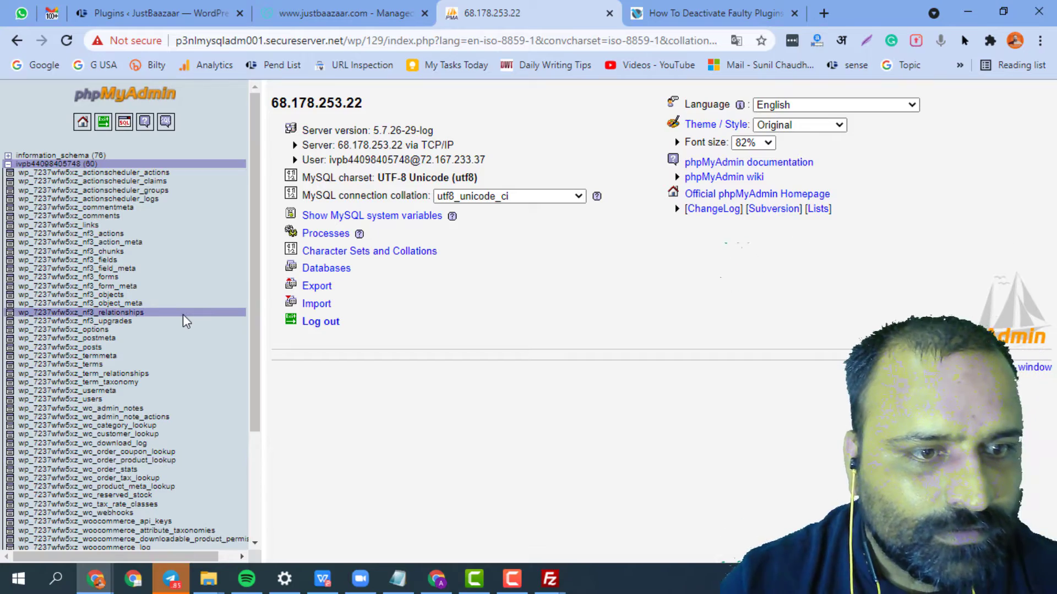
Read the quick steps for deactivating plugins from the database in the Veerotech article
{"action": "key", "text": "alt+Tab"}
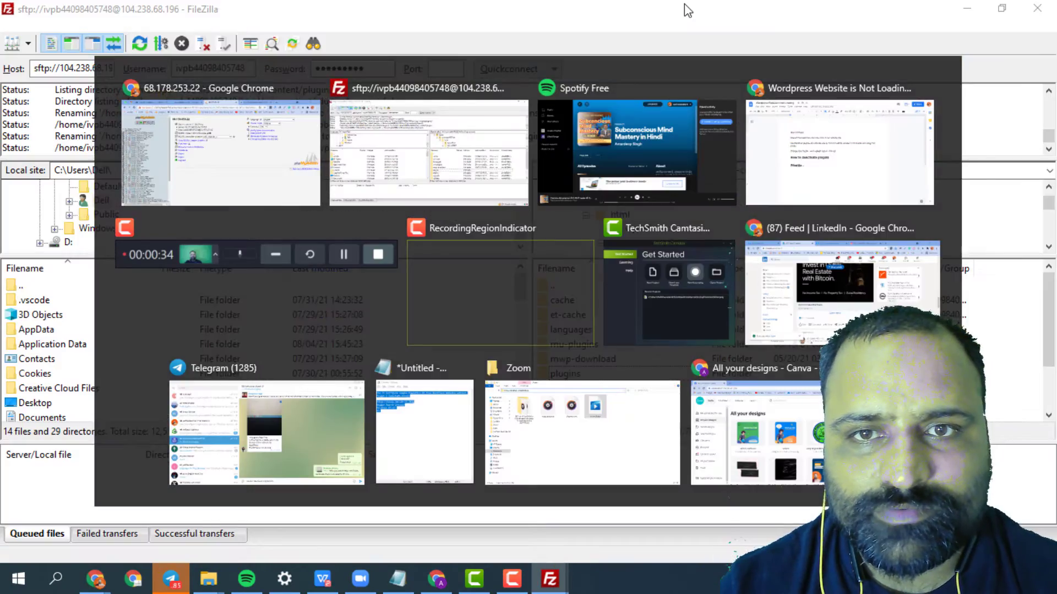
{"action": "key", "text": "alt+Tab"}
{"action": "left_click", "coordinate": [687, 16]}
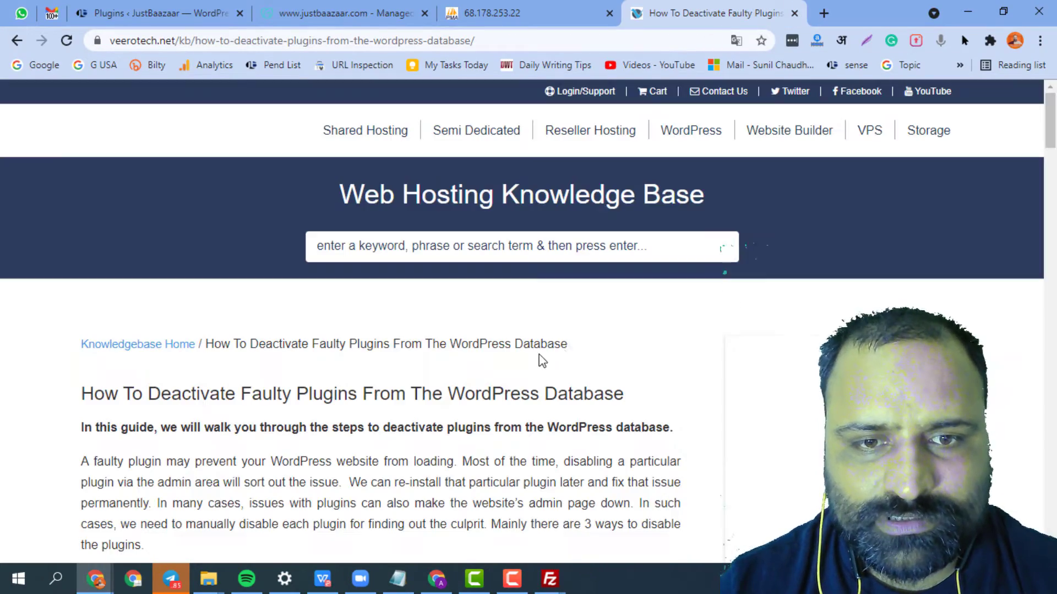
{"action": "scroll", "coordinate": [573, 349], "scroll_direction": "down", "scroll_amount": 5}
{"action": "scroll", "coordinate": [576, 352], "scroll_direction": "down", "scroll_amount": 8}
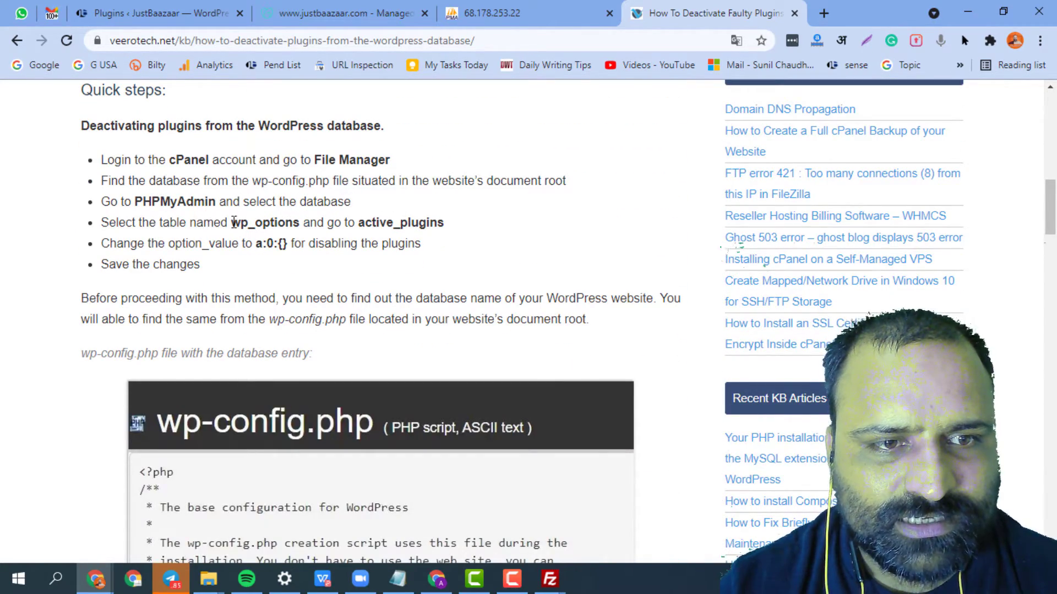
Expand information_schema in phpMyAdmin and open the wp_7237wfw5xz_options table of the WordPress database
{"action": "left_click", "coordinate": [529, 15]}
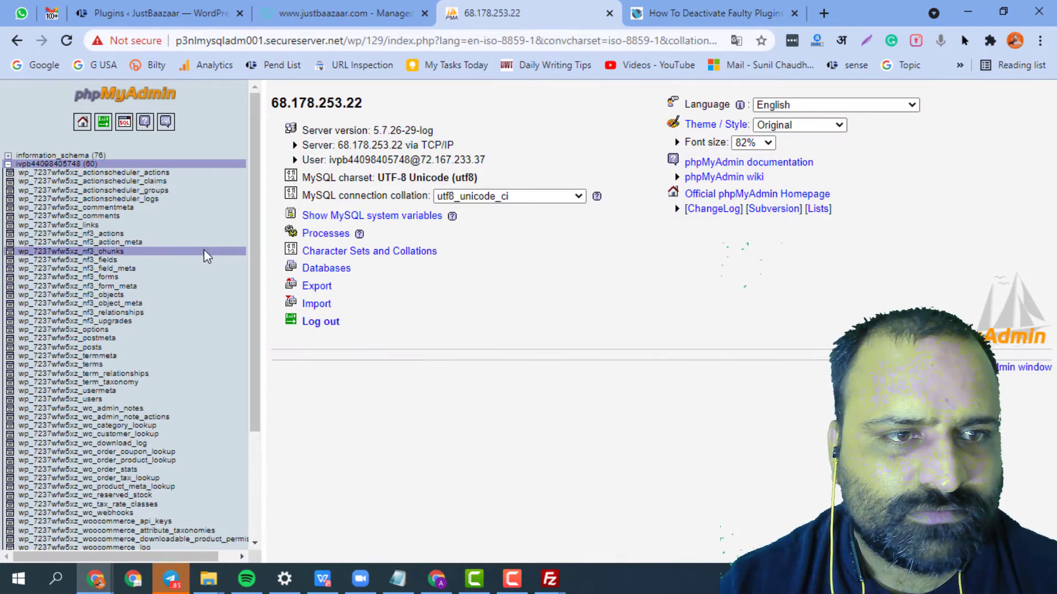
{"action": "left_click", "coordinate": [11, 160]}
{"action": "scroll", "coordinate": [166, 276], "scroll_direction": "down", "scroll_amount": 6}
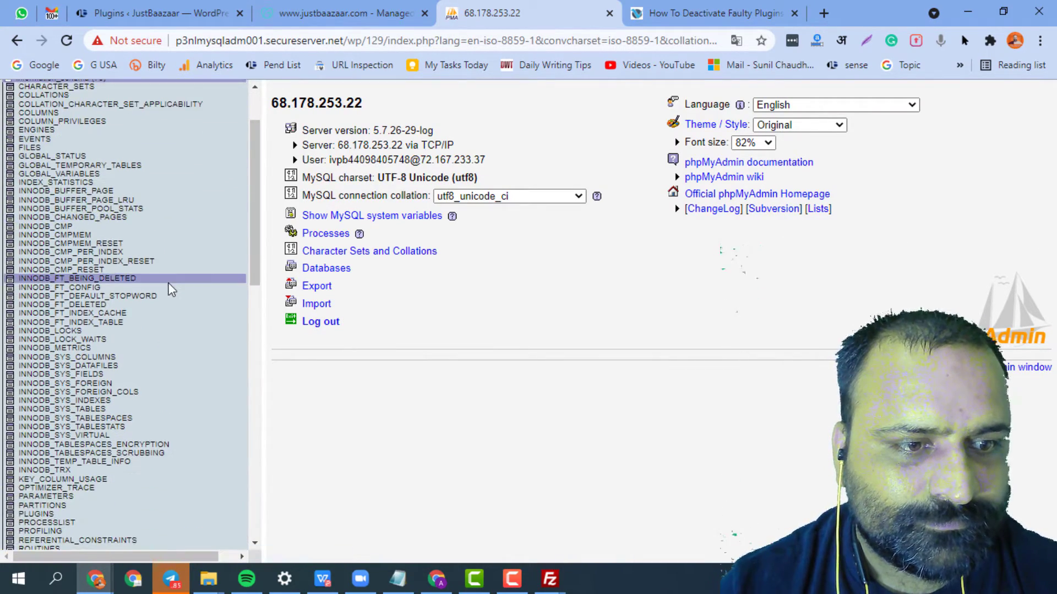
{"action": "scroll", "coordinate": [170, 292], "scroll_direction": "down", "scroll_amount": 10}
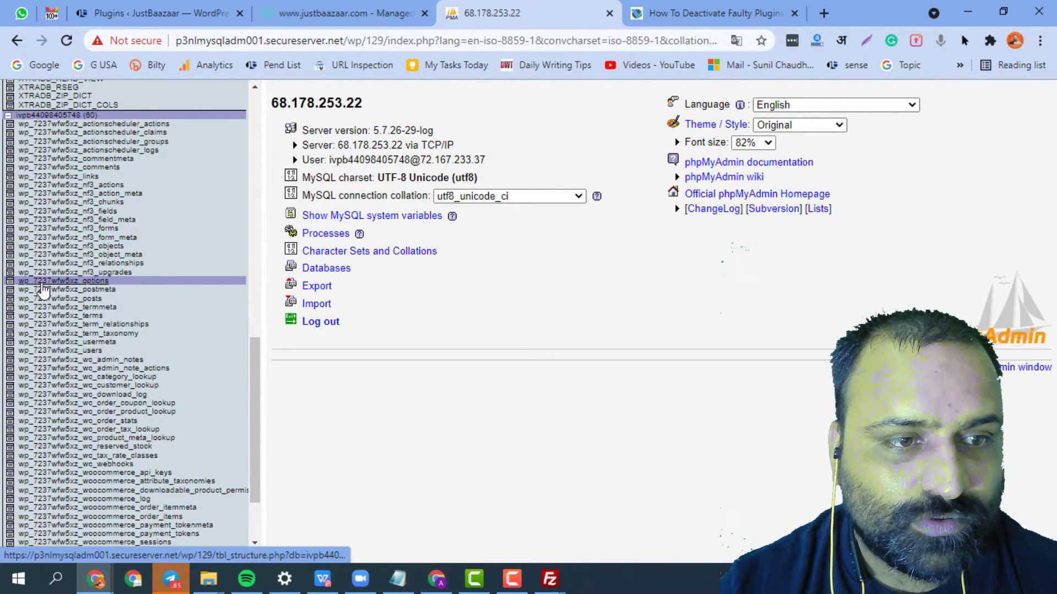
{"action": "left_click", "coordinate": [88, 281]}
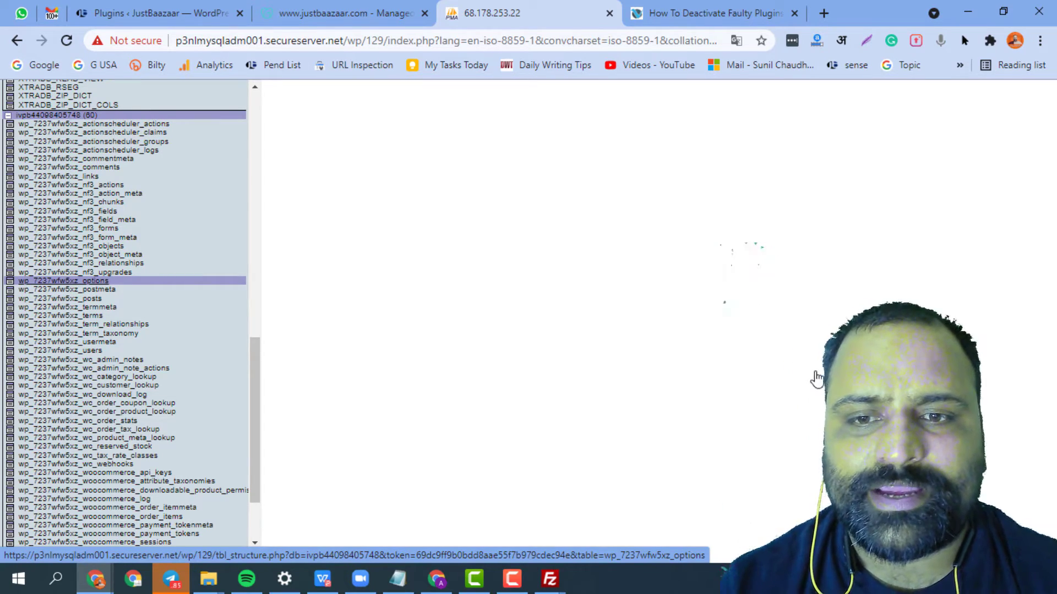
Return to the Veerotech article and move it into its own browser window
{"action": "key", "text": "alt+Tab"}
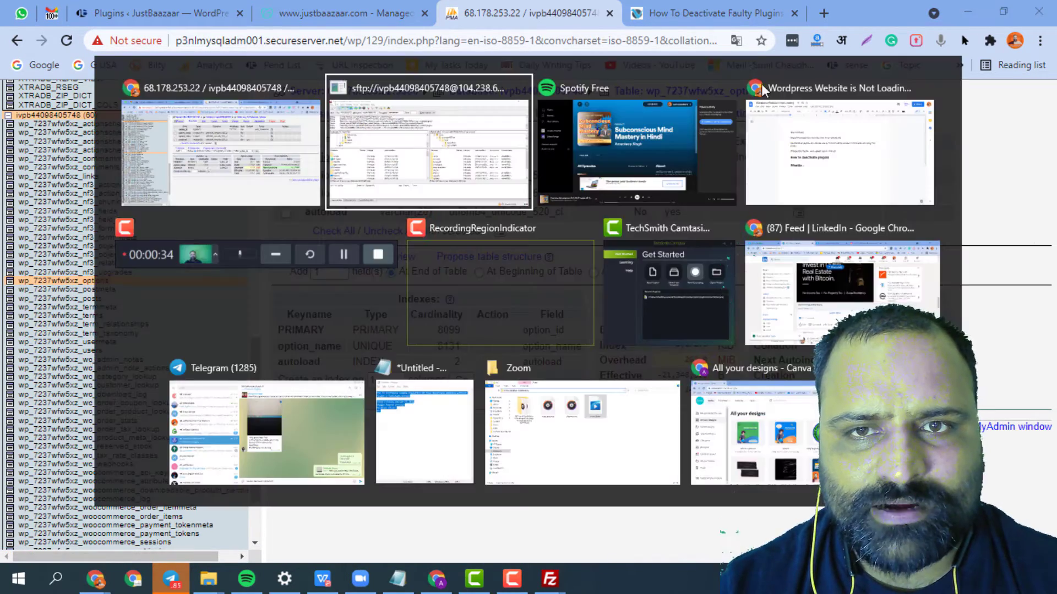
{"action": "key", "text": "alt+Tab"}
{"action": "left_click", "coordinate": [709, 13]}
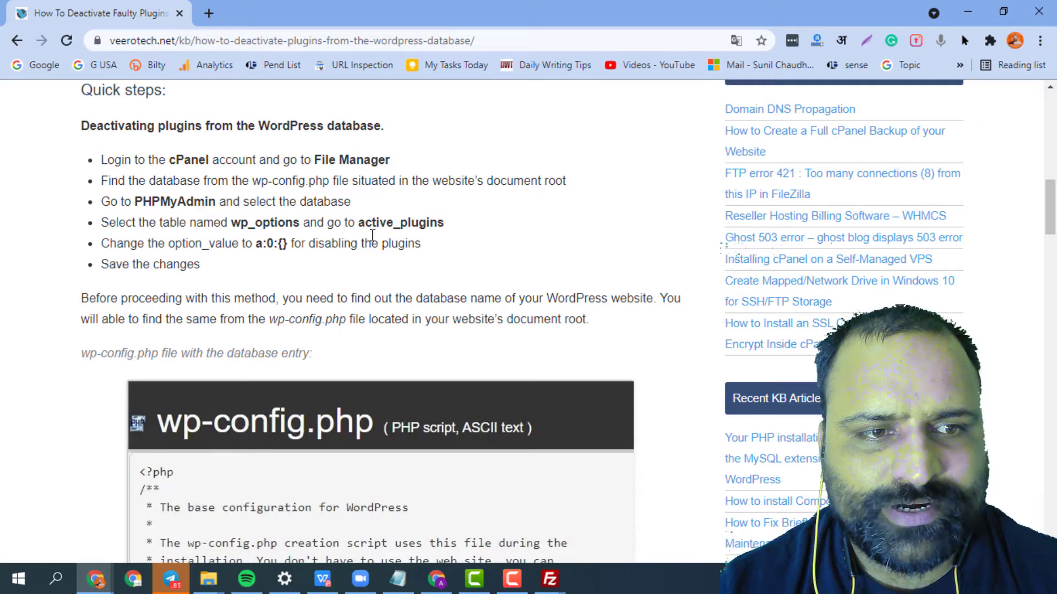
Check the Veerotech article's quick steps and browse the rows of the wp_7237wfw5xz_options table in phpMyAdmin
{"action": "key", "text": "alt+Tab"}
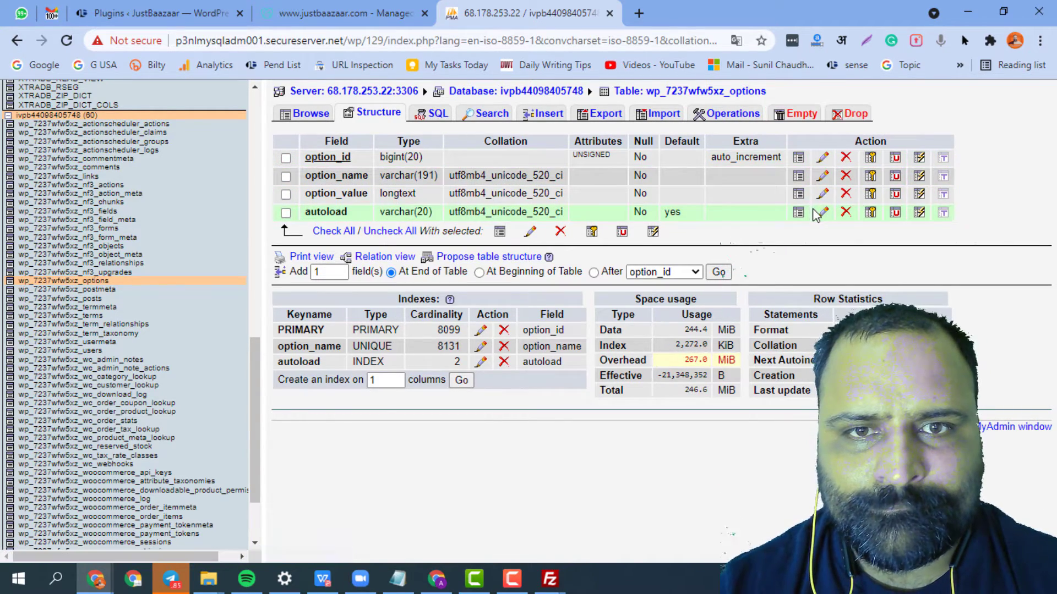
{"action": "key", "text": "alt+Tab"}
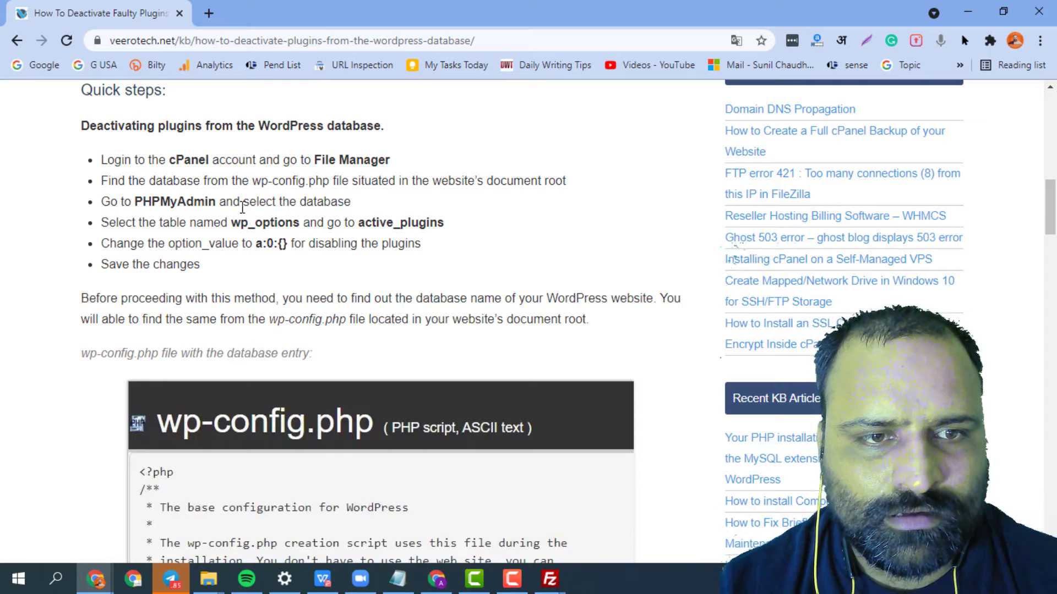
{"action": "key", "text": "alt+Tab"}
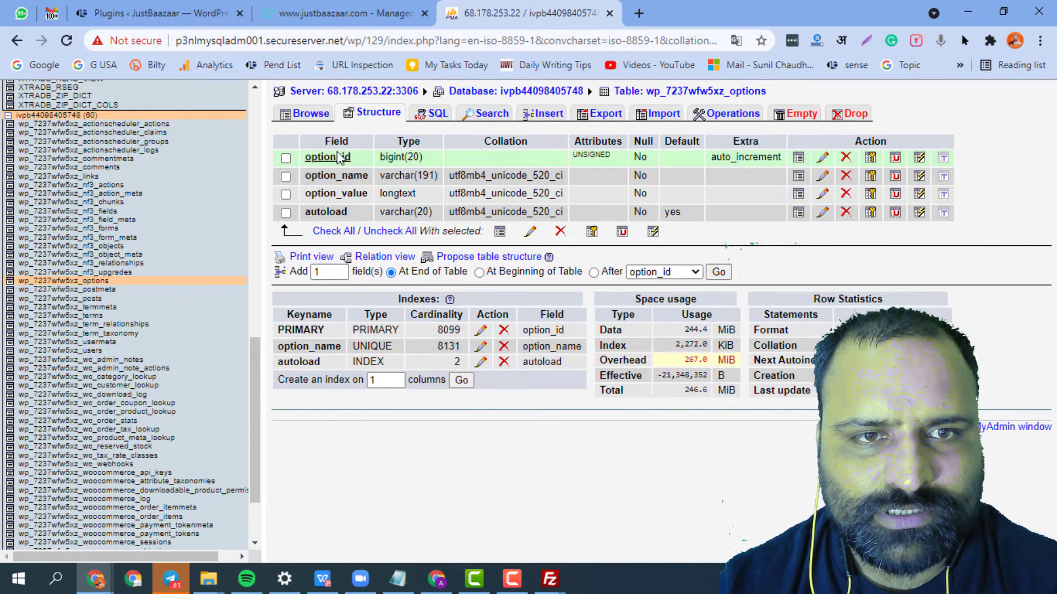
{"action": "left_click", "coordinate": [309, 124]}
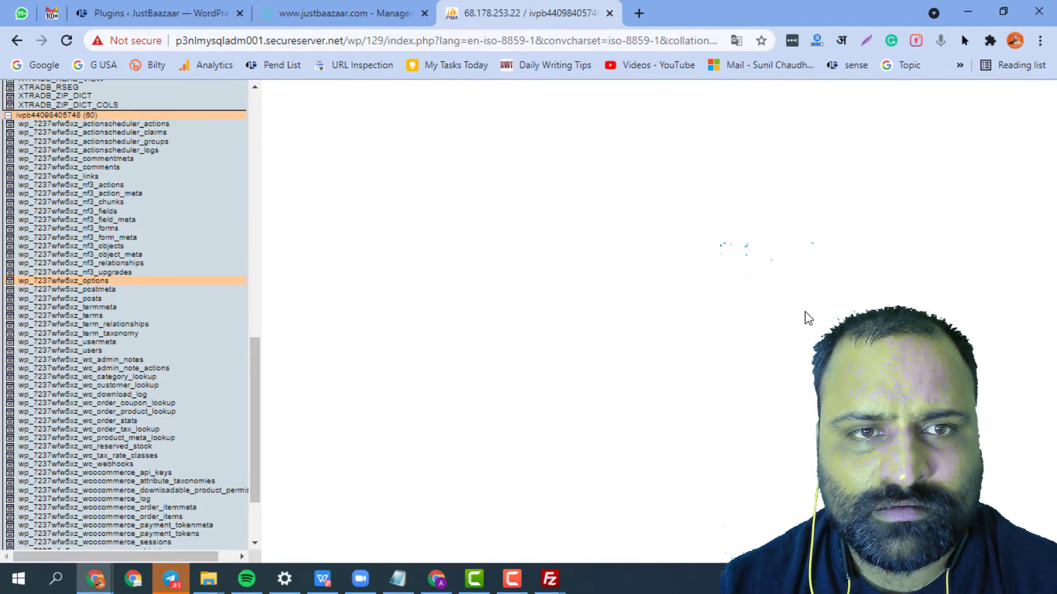
{"action": "scroll", "coordinate": [826, 318], "scroll_direction": "down", "scroll_amount": 3}
{"action": "scroll", "coordinate": [828, 319], "scroll_direction": "down", "scroll_amount": 5}
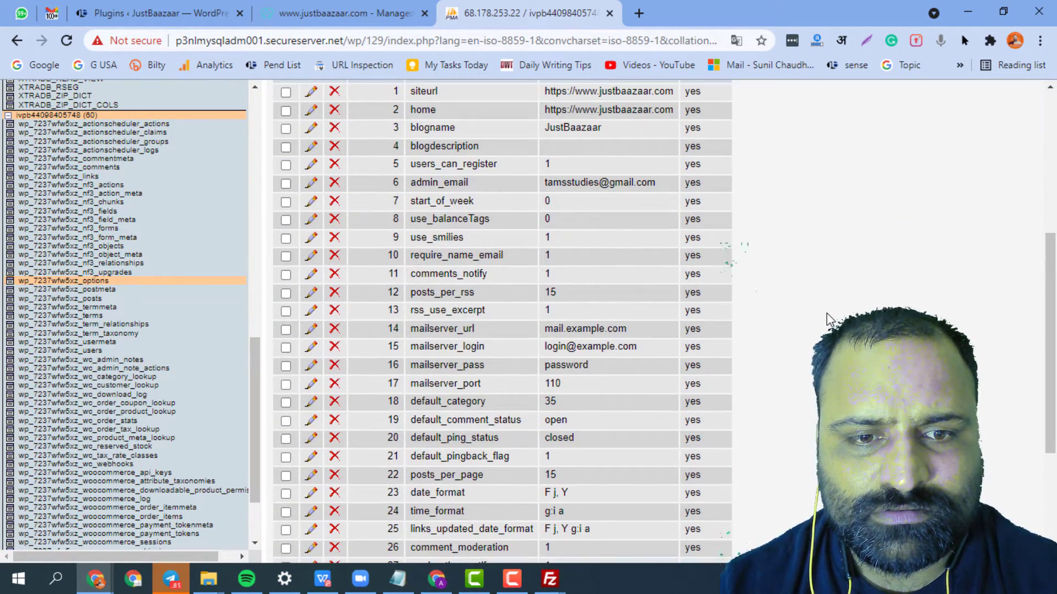
{"action": "scroll", "coordinate": [828, 319], "scroll_direction": "up", "scroll_amount": 4}
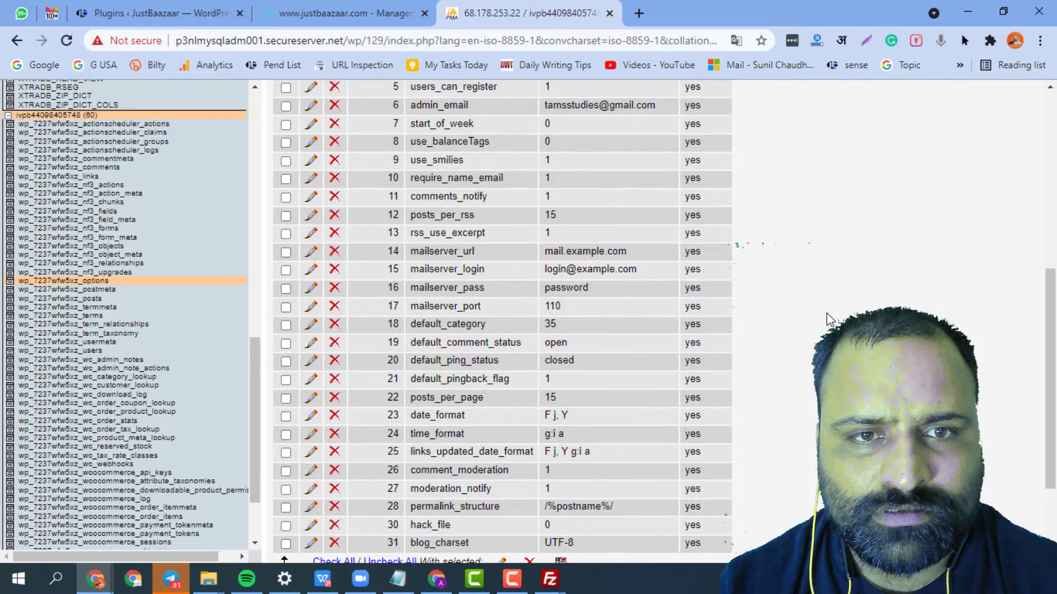
{"action": "scroll", "coordinate": [829, 319], "scroll_direction": "down", "scroll_amount": 2}
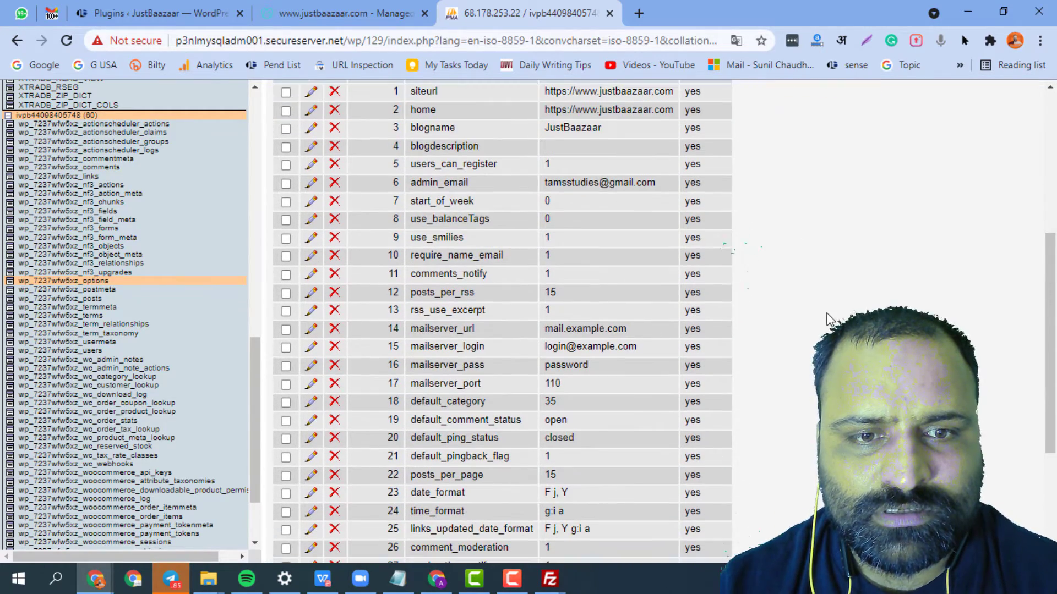
{"action": "scroll", "coordinate": [591, 237], "scroll_direction": "down", "scroll_amount": 3}
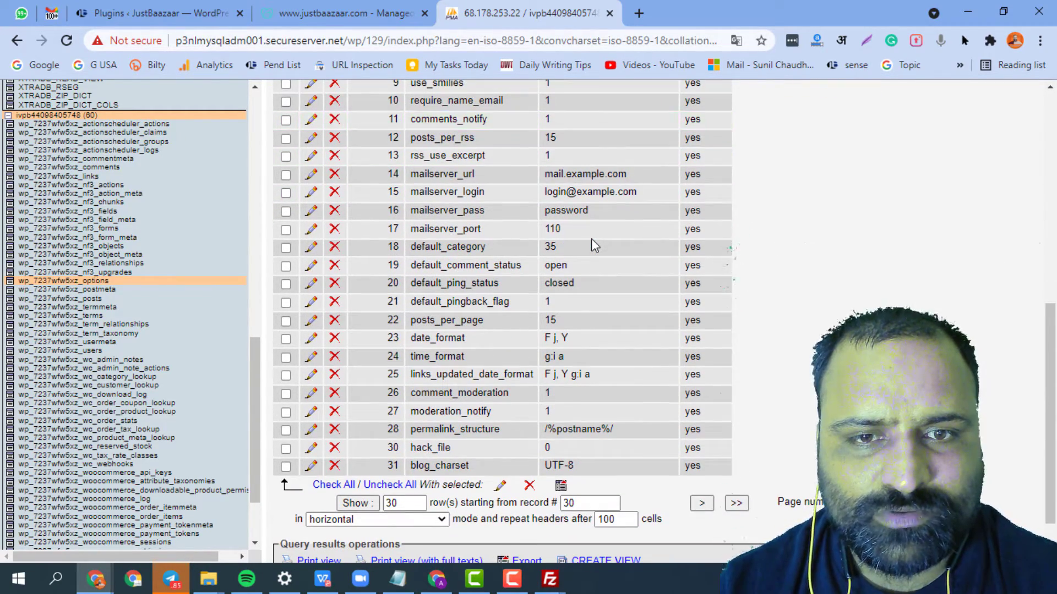
{"action": "scroll", "coordinate": [591, 239], "scroll_direction": "down", "scroll_amount": 1}
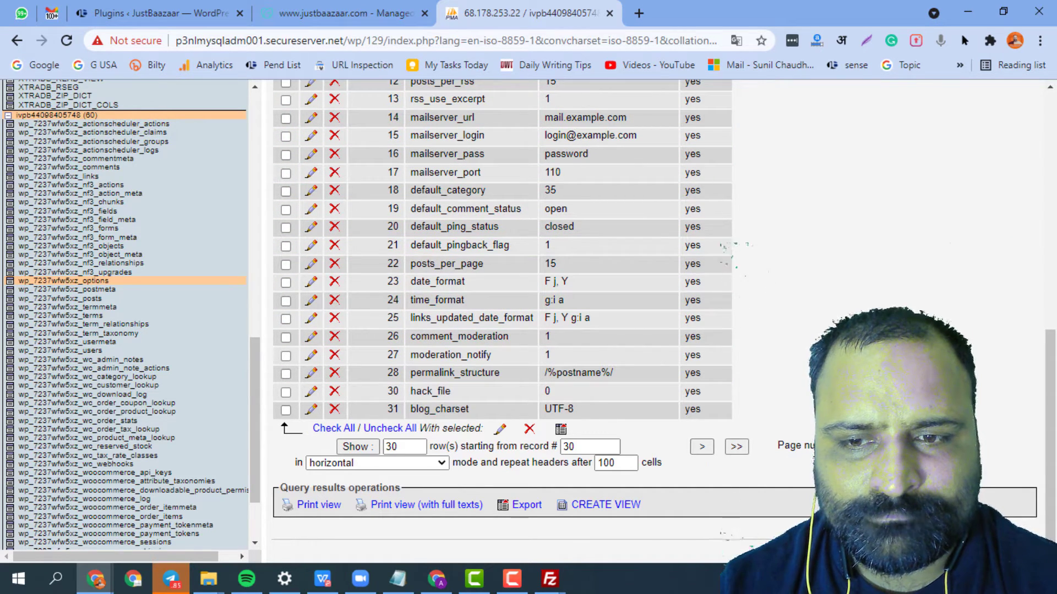
Show page 2 of the options table's rows to reach the active_plugins option
{"action": "left_click", "coordinate": [848, 446]}
{"action": "left_click", "coordinate": [854, 207]}
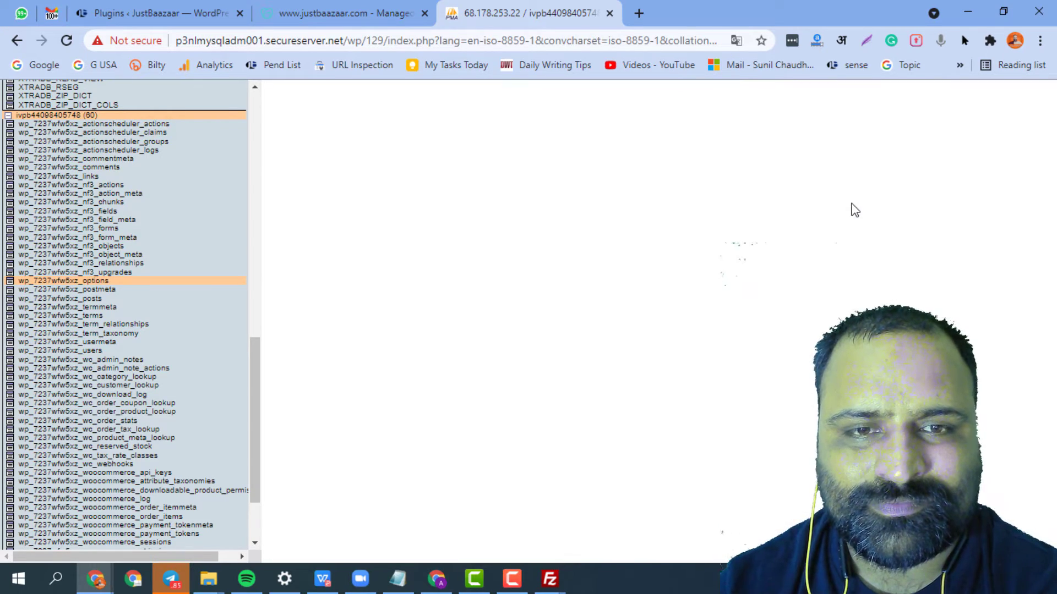
{"action": "scroll", "coordinate": [868, 251], "scroll_direction": "down", "scroll_amount": 4}
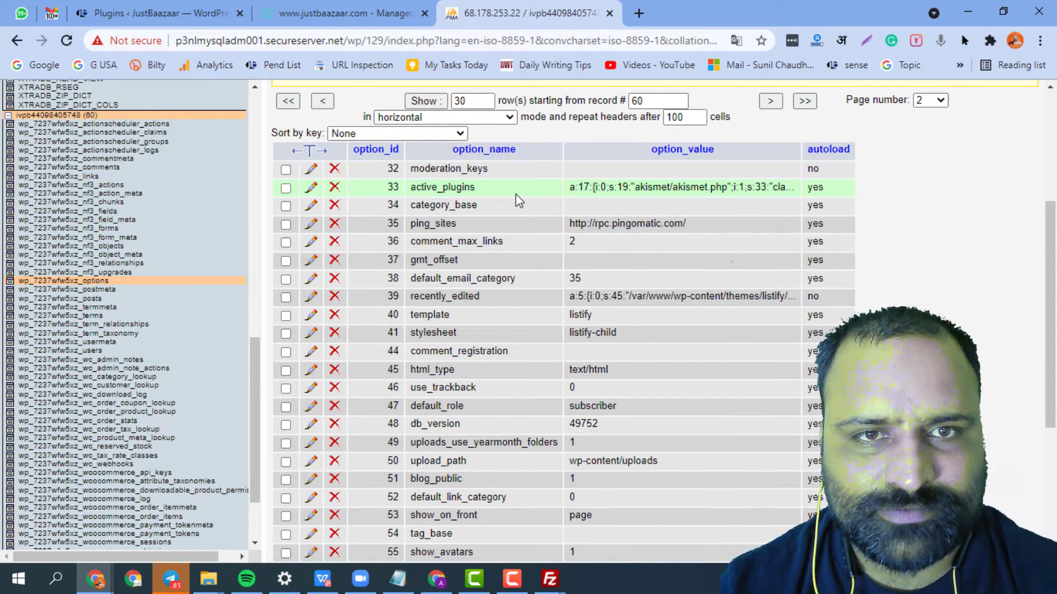
Copy the option value a:0:{} from the quick steps in the Veerotech article and return to phpMyAdmin
{"action": "key", "text": "alt+Tab"}
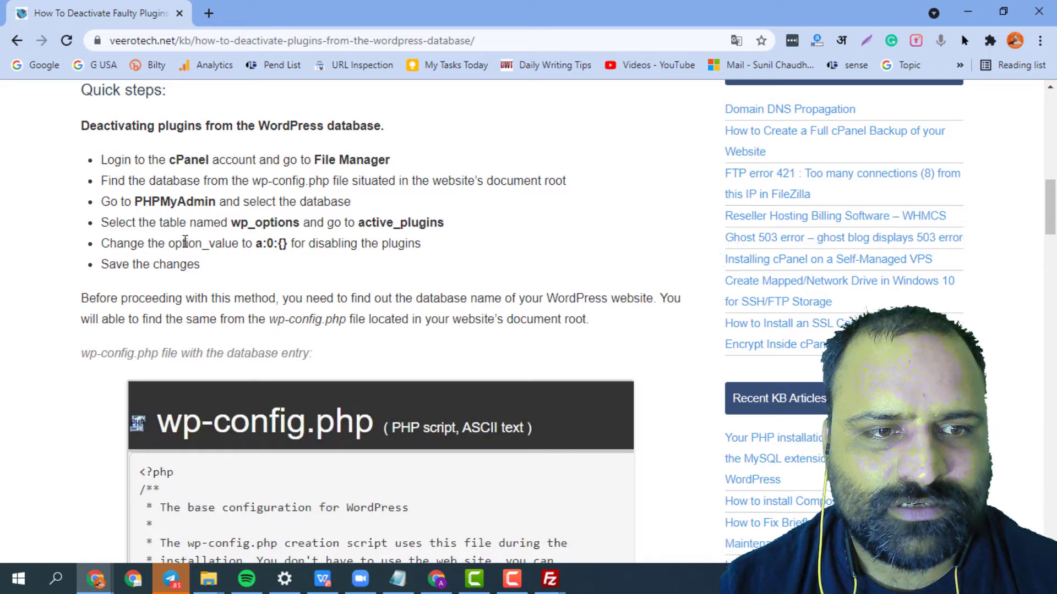
{"action": "left_click_drag", "start_coordinate": [255, 245], "coordinate": [289, 246]}
{"action": "key", "text": "ctrl+c"}
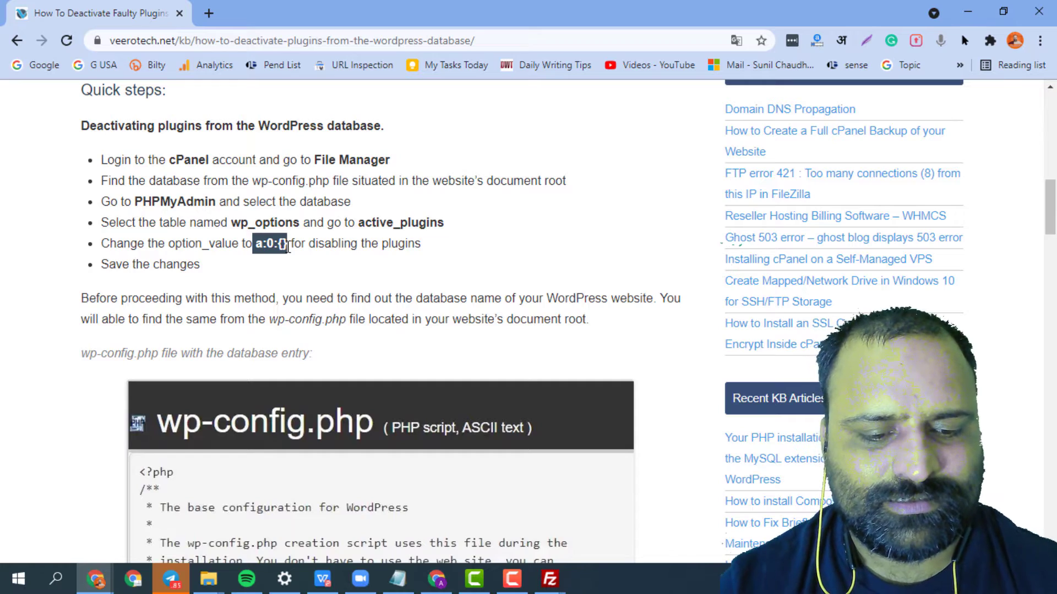
{"action": "key", "text": "alt+Tab"}
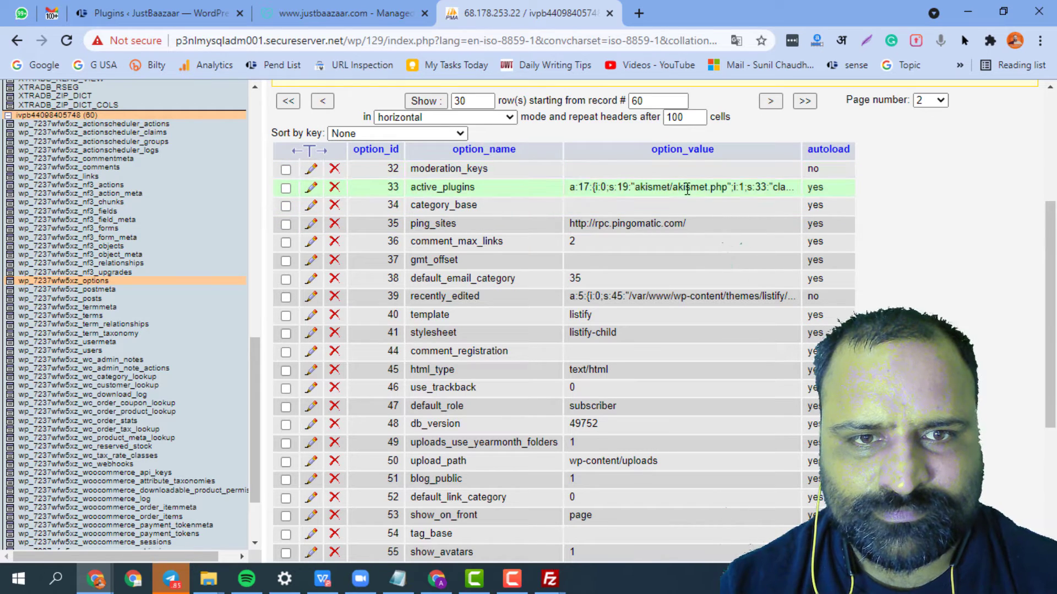
Select the active_plugins row's option value and open that row for editing
{"action": "left_click", "coordinate": [503, 191]}
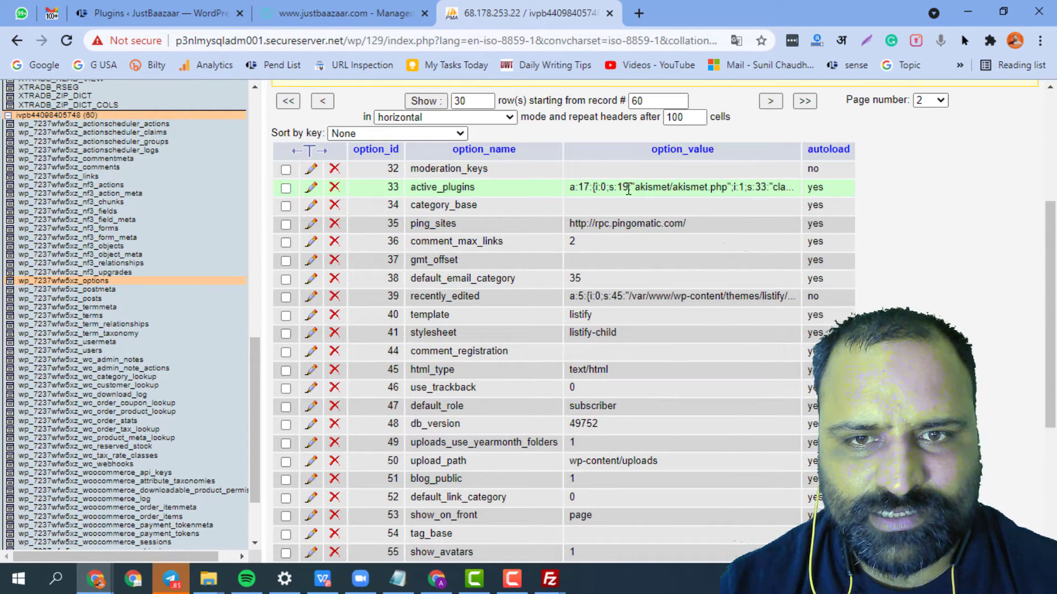
{"action": "triple_click", "coordinate": [655, 188]}
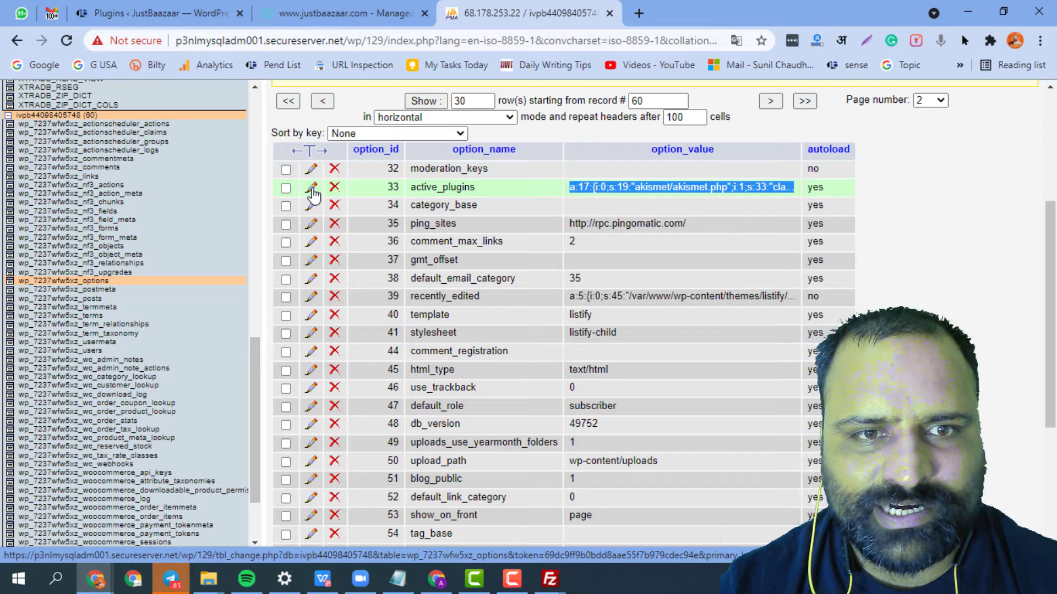
{"action": "left_click", "coordinate": [311, 190]}
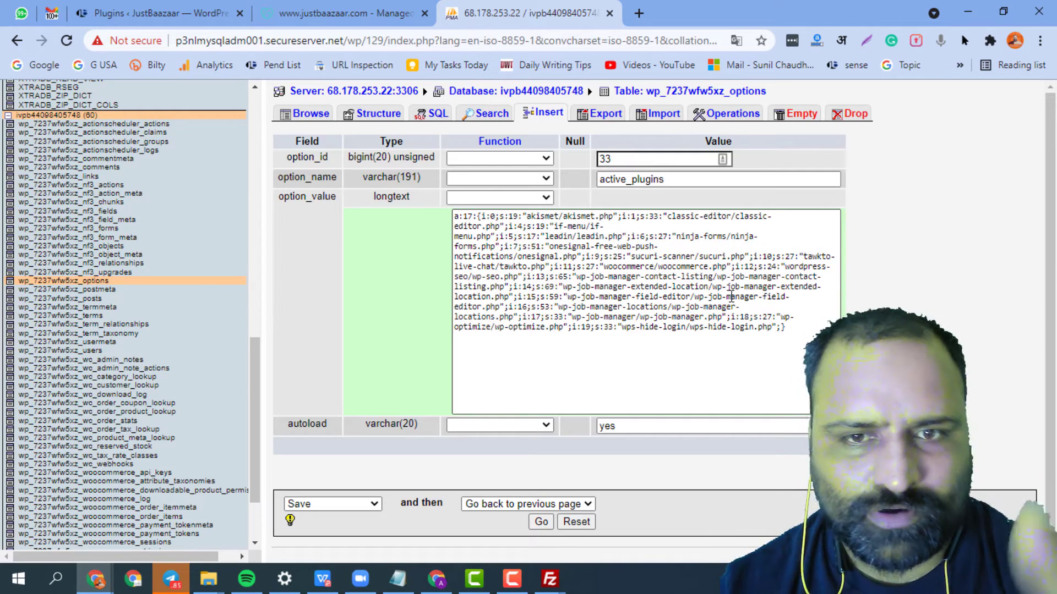
Replace the active_plugins option value with a:0:{}, and undo the replacement without saving the row
{"action": "left_click", "coordinate": [800, 324]}
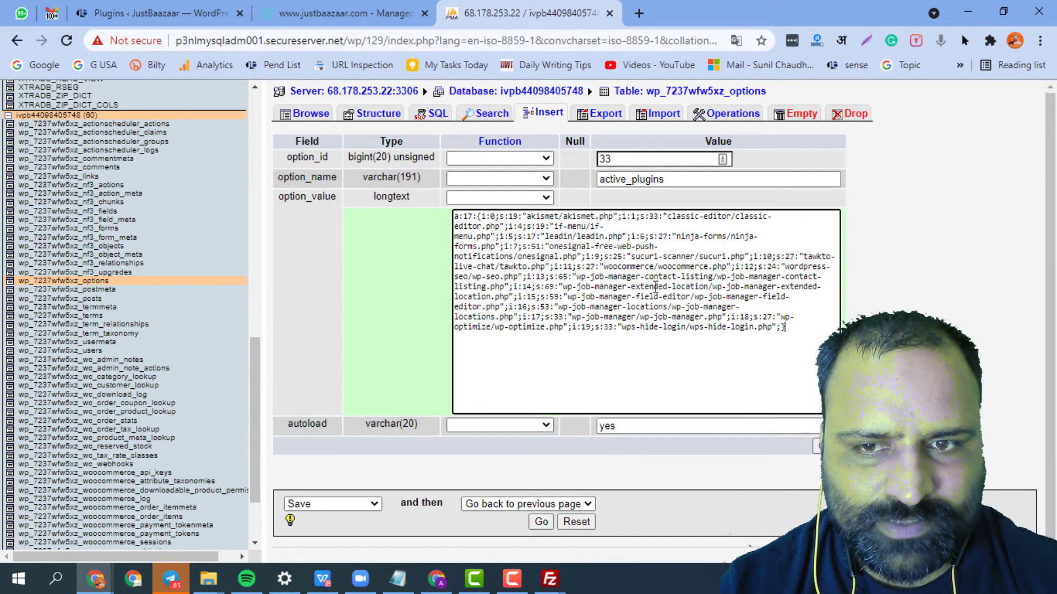
{"action": "key", "text": "ctrl+a"}
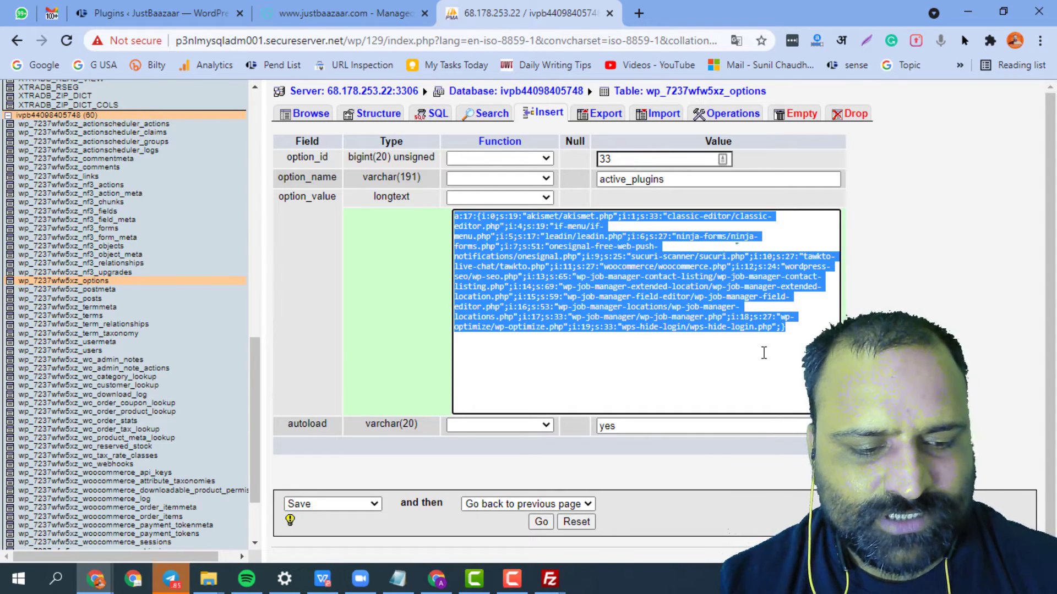
{"action": "key", "text": "ctrl+v"}
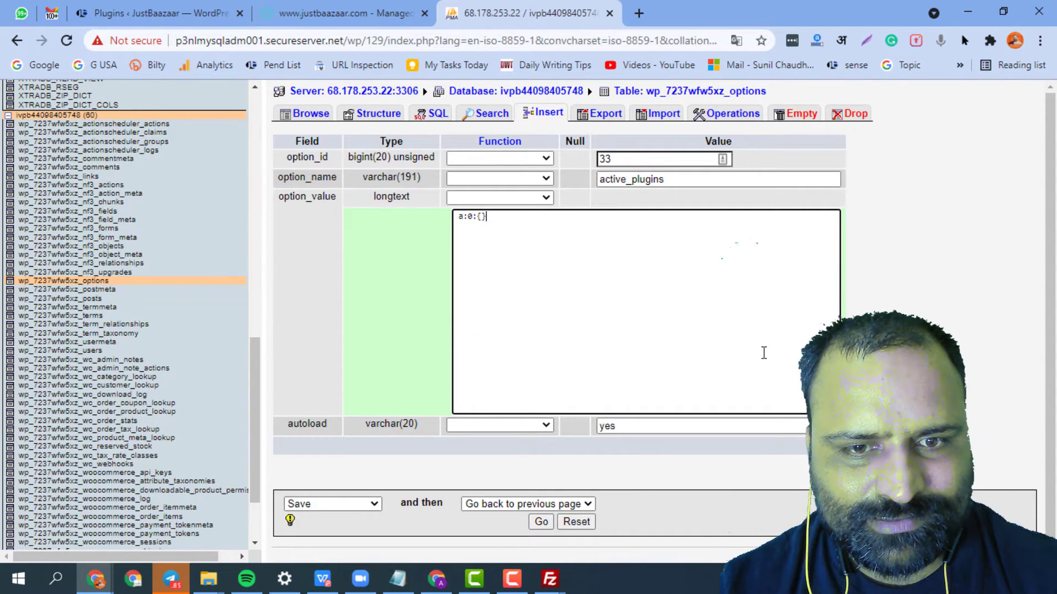
{"action": "scroll", "coordinate": [768, 356], "scroll_direction": "down", "scroll_amount": 1}
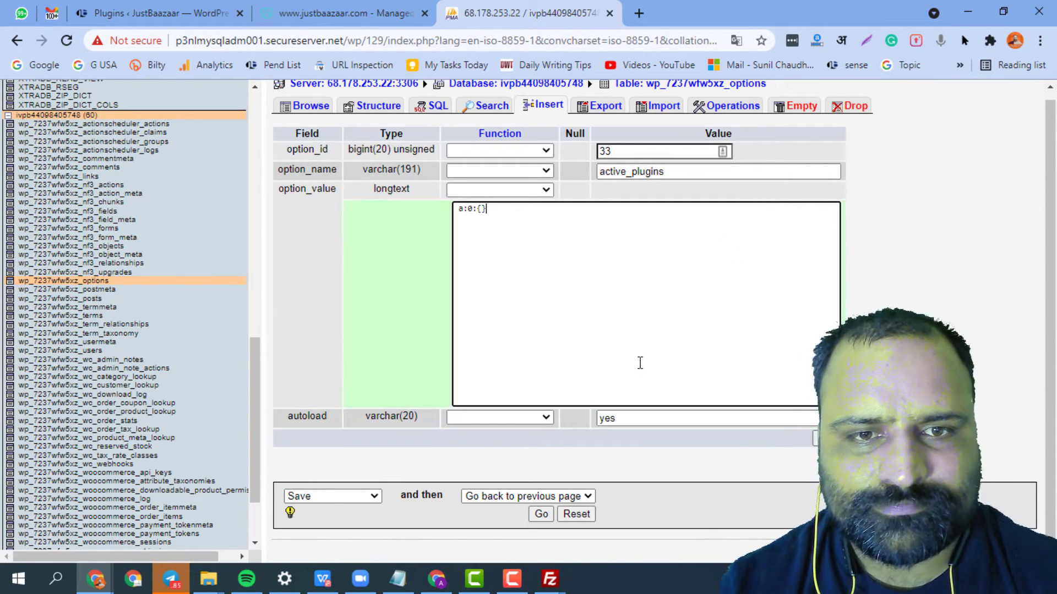
{"action": "key", "text": "ctrl+z"}
{"action": "scroll", "coordinate": [677, 380], "scroll_direction": "up", "scroll_amount": 1}
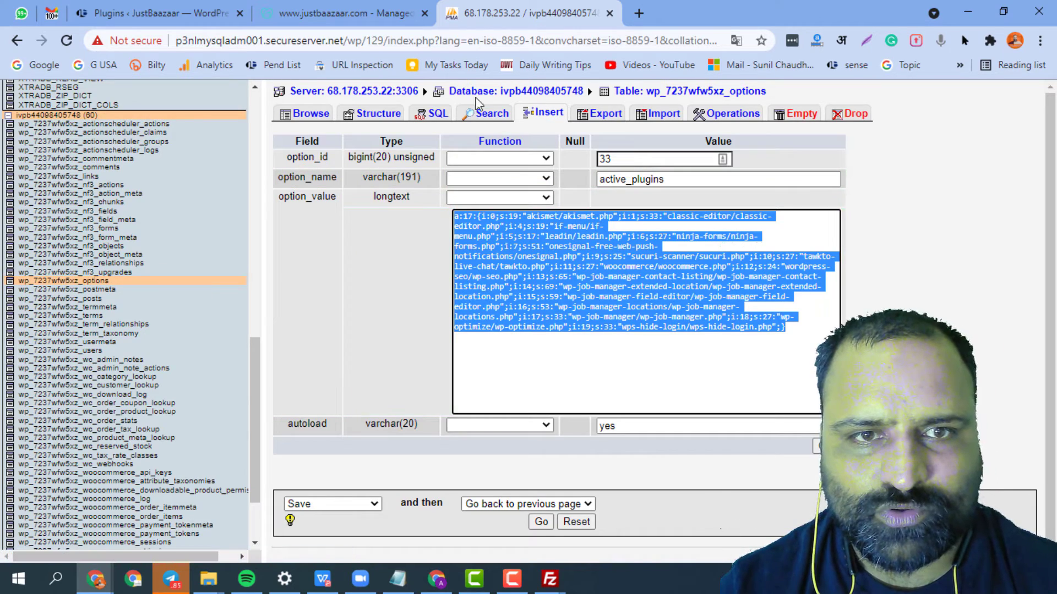
Browse the options table from its first page again and reopen the active_plugins row on page 2 for editing
{"action": "left_click", "coordinate": [307, 119]}
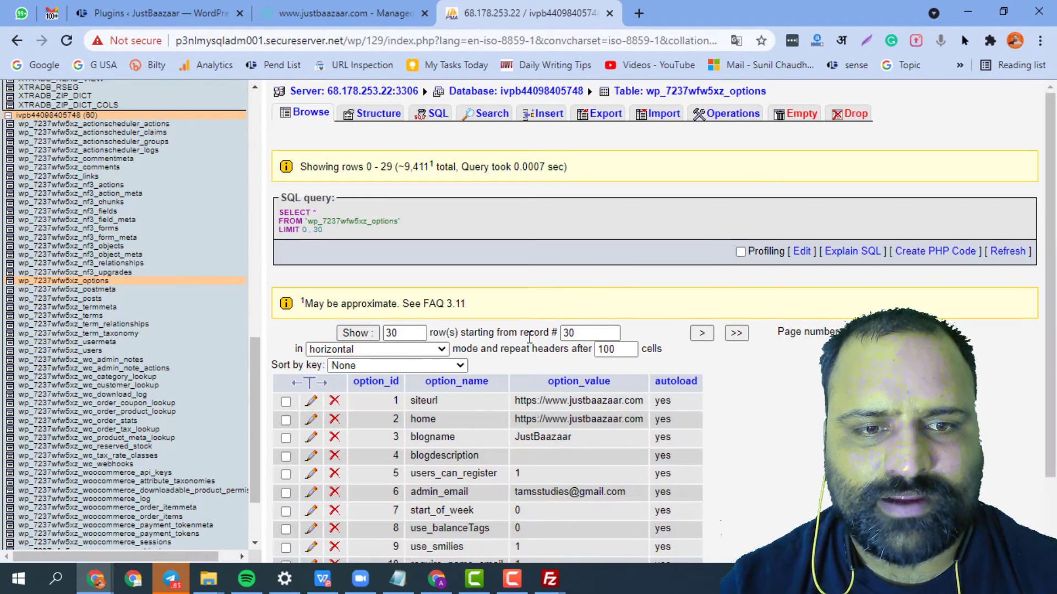
{"action": "scroll", "coordinate": [401, 220], "scroll_direction": "down", "scroll_amount": 10}
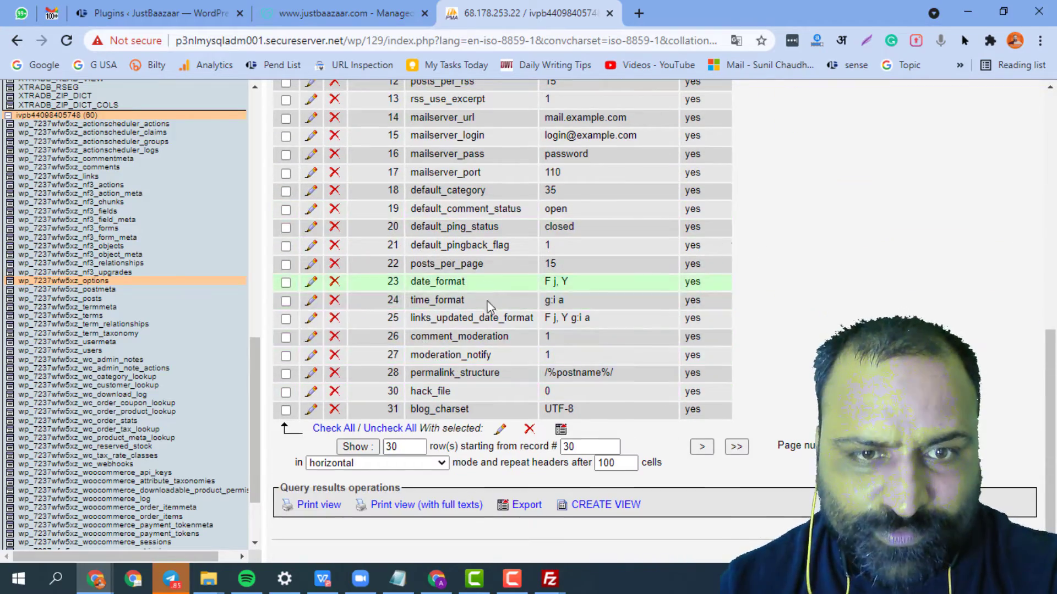
{"action": "scroll", "coordinate": [484, 365], "scroll_direction": "up", "scroll_amount": 10}
{"action": "scroll", "coordinate": [484, 374], "scroll_direction": "down", "scroll_amount": 10}
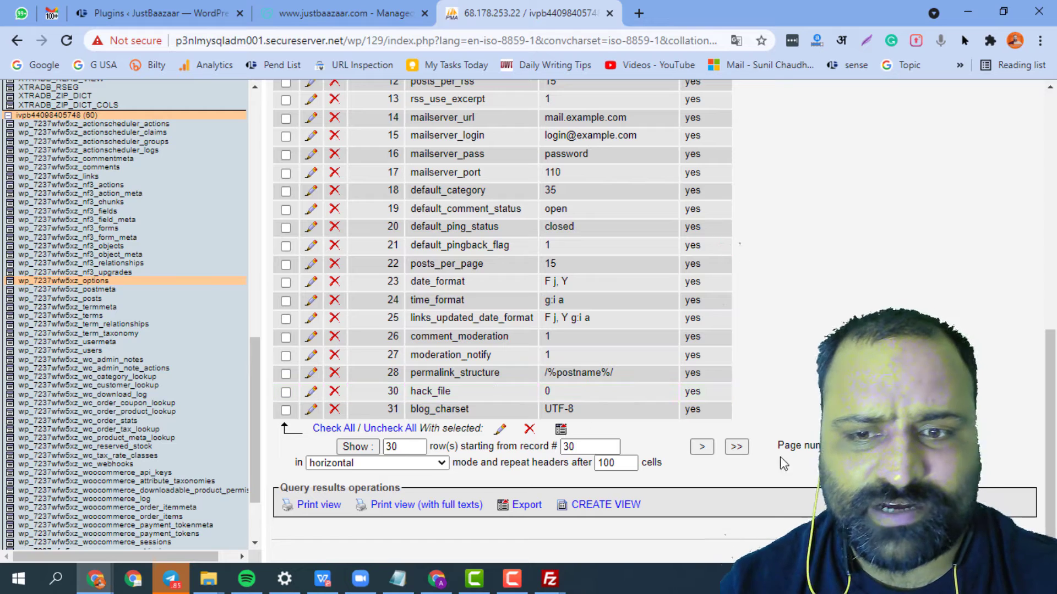
{"action": "left_click", "coordinate": [856, 446]}
{"action": "left_click", "coordinate": [856, 206]}
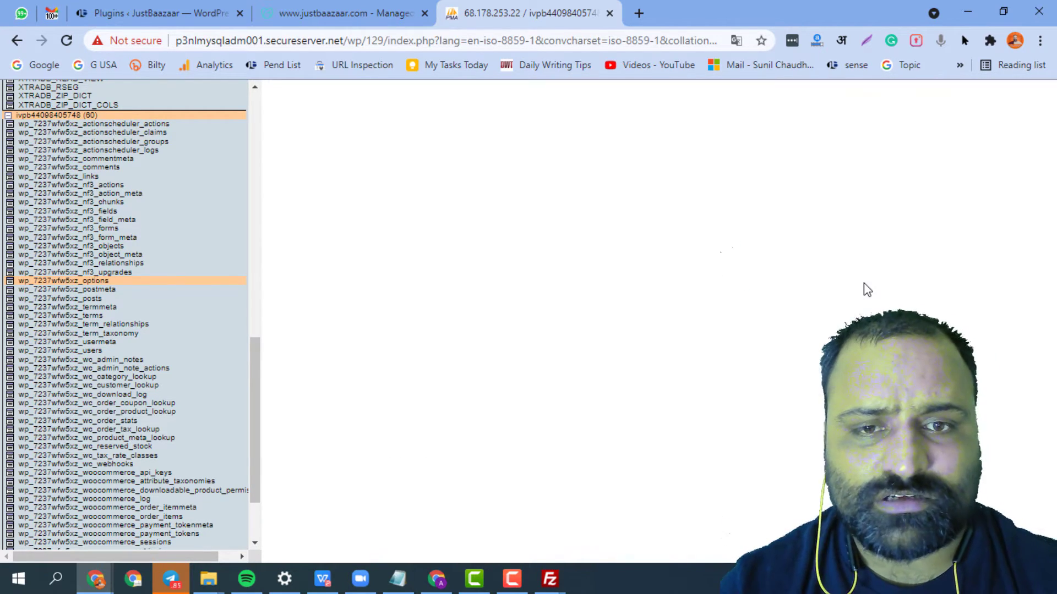
{"action": "scroll", "coordinate": [727, 439], "scroll_direction": "down", "scroll_amount": 3}
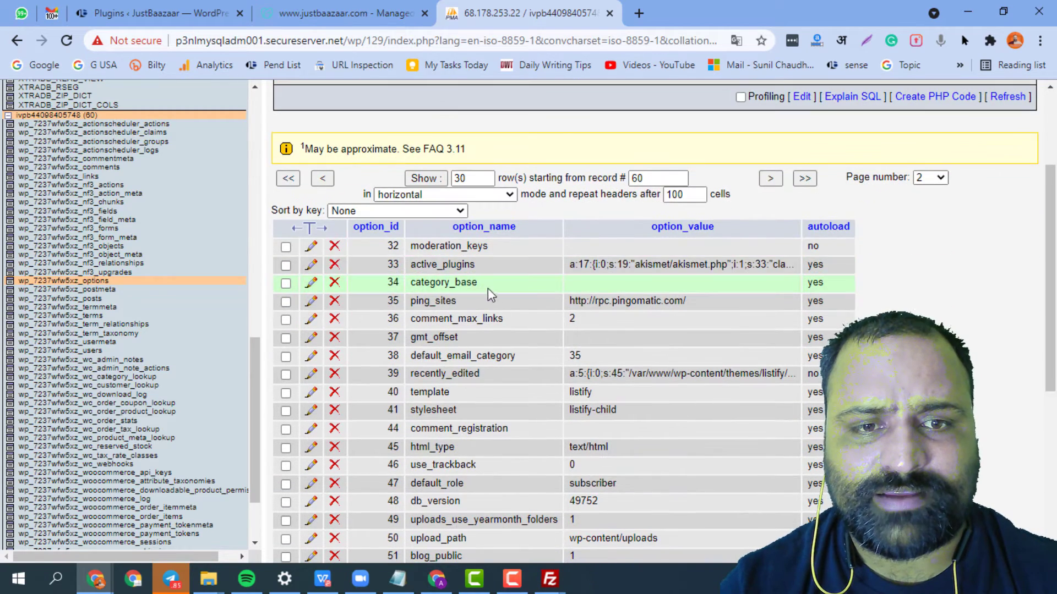
{"action": "left_click", "coordinate": [312, 270]}
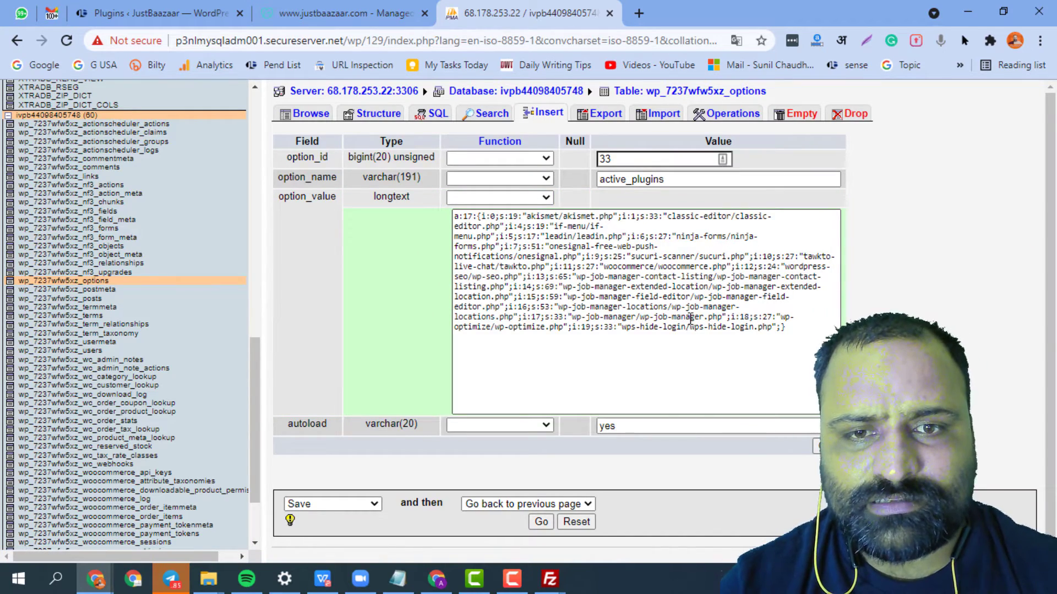
Review the replacement value a:0:{} in the Veerotech article against the active_plugins option value in phpMyAdmin
{"action": "left_click", "coordinate": [672, 337]}
{"action": "key", "text": "alt+Tab"}
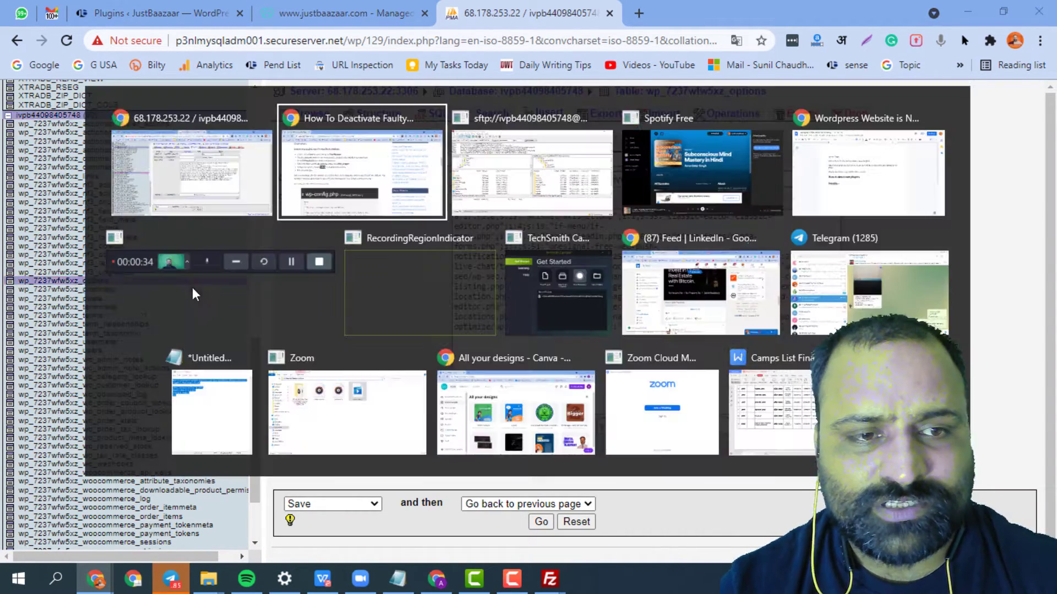
{"action": "left_click", "coordinate": [256, 241]}
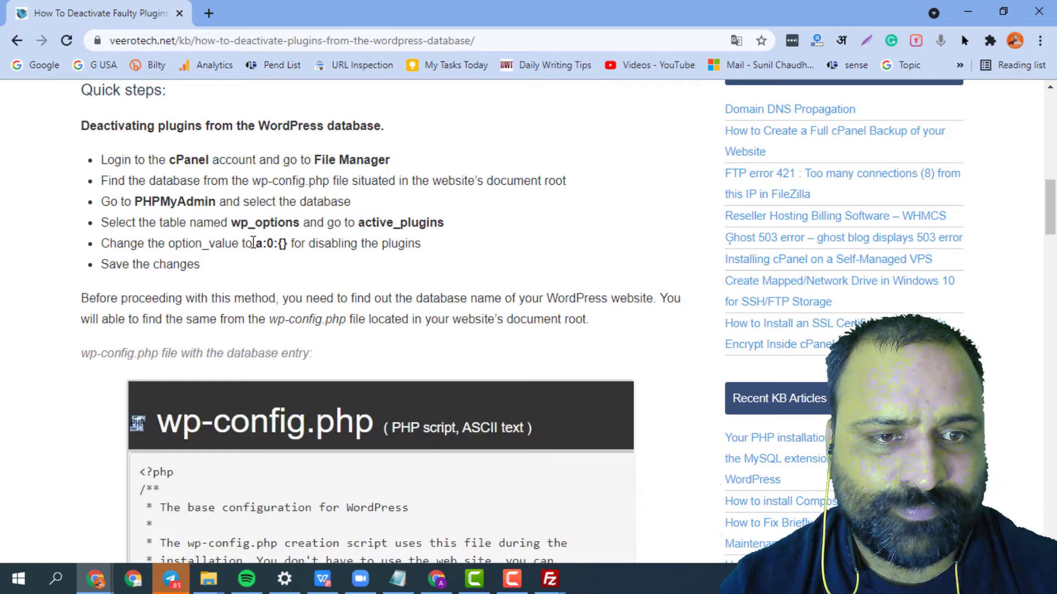
{"action": "left_click_drag", "start_coordinate": [256, 242], "coordinate": [289, 244]}
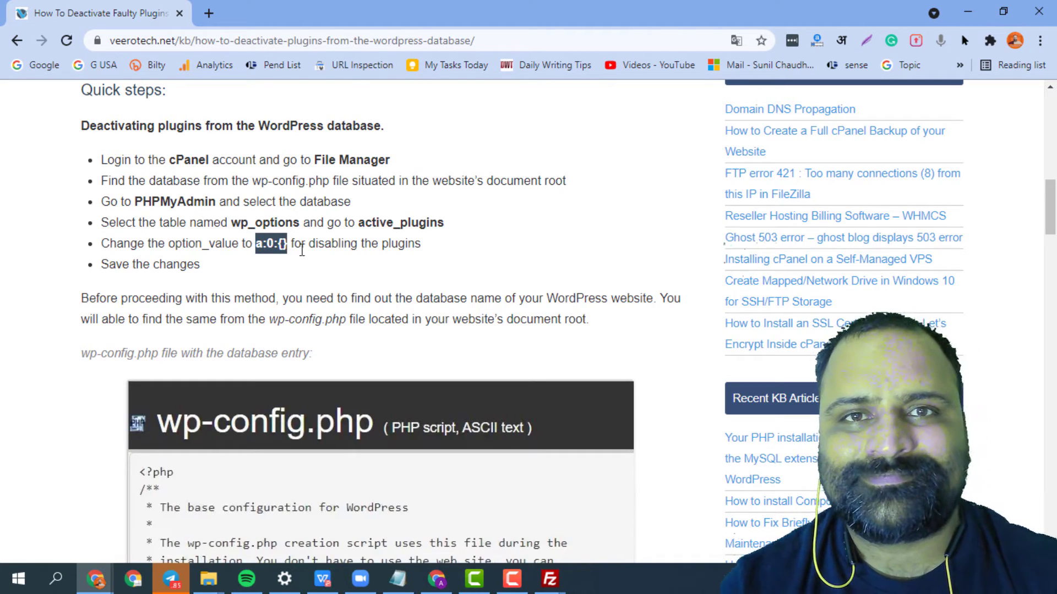
{"action": "key", "text": "alt+Tab"}
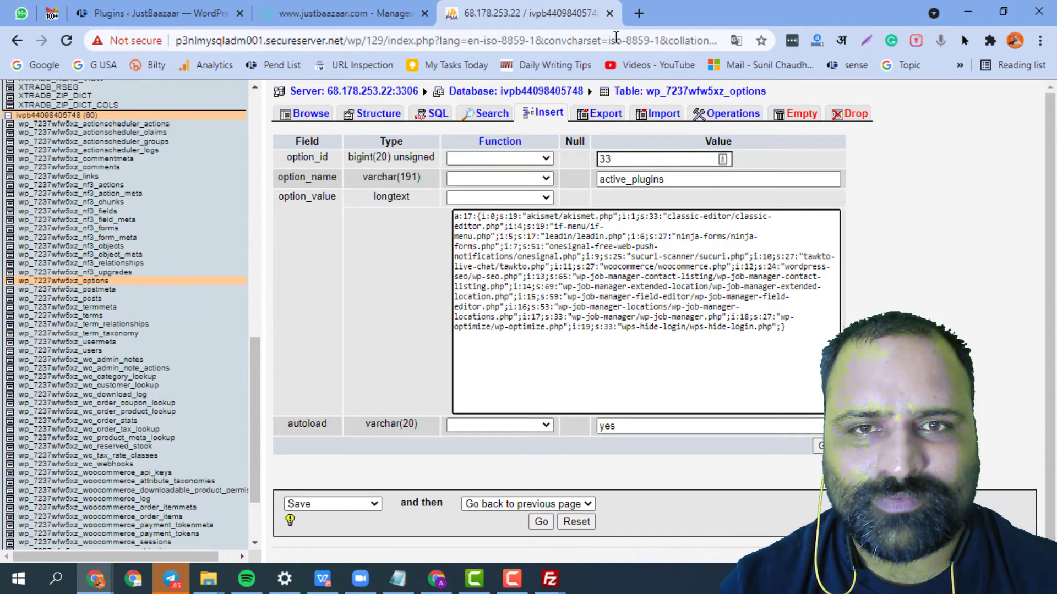
Close phpMyAdmin without saving the row and dismiss the database details in the GoDaddy hosting settings
{"action": "left_click", "coordinate": [609, 13]}
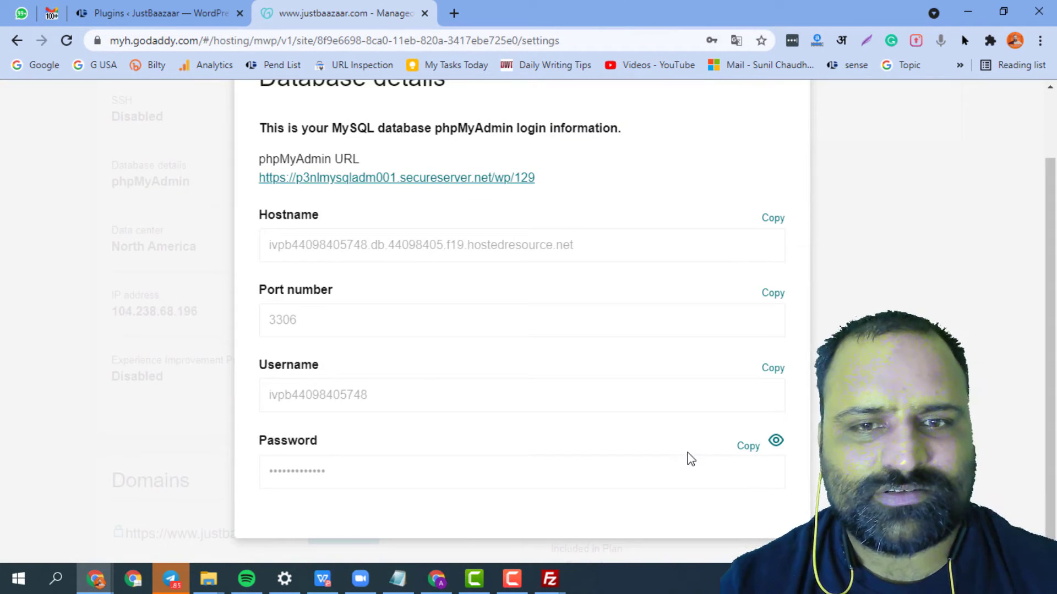
{"action": "left_click", "coordinate": [927, 259]}
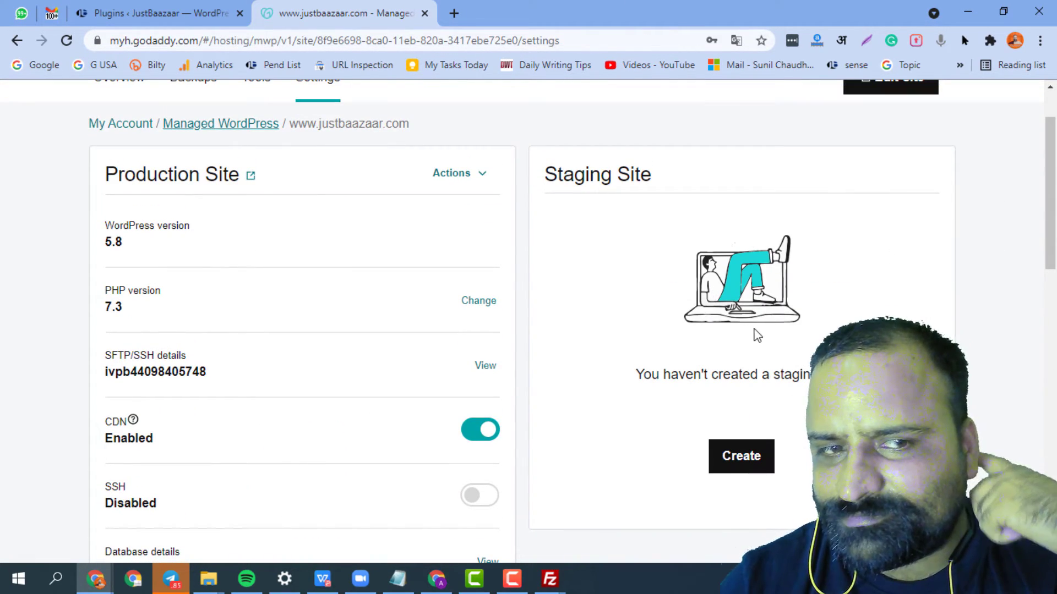
{"action": "mouse_move", "coordinate": [550, 578]}
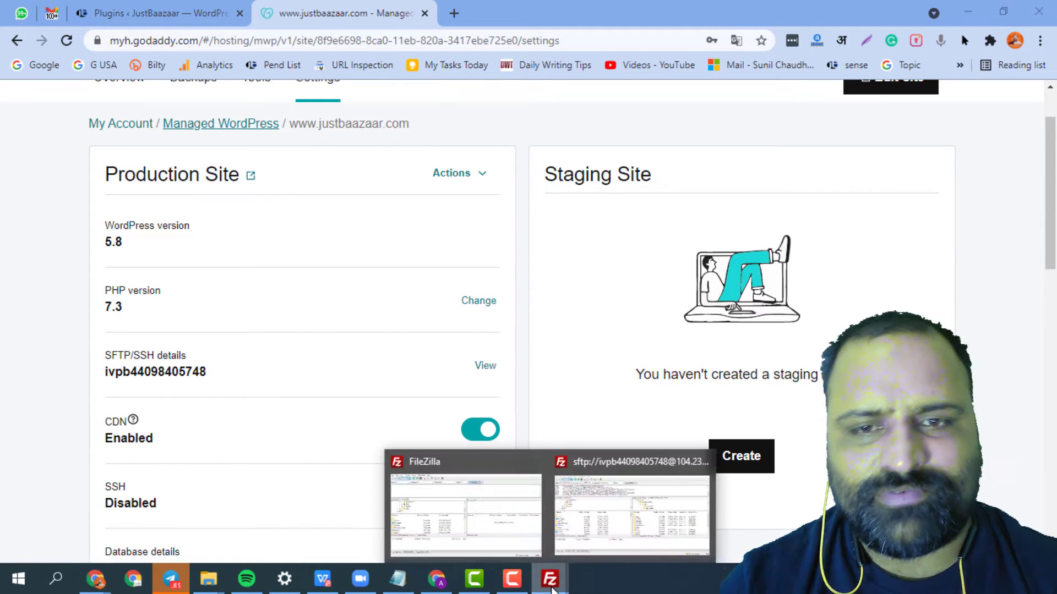
Switch to FileZilla, browse the remote plugins folder and go back up to the wp-content folder
{"action": "left_click", "coordinate": [615, 520]}
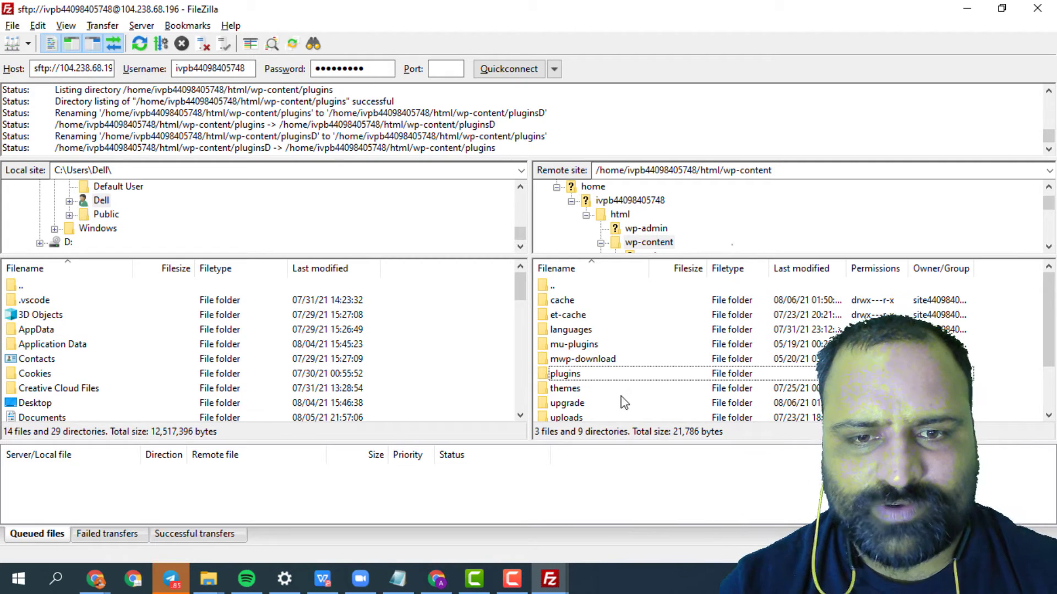
{"action": "left_click", "coordinate": [566, 374]}
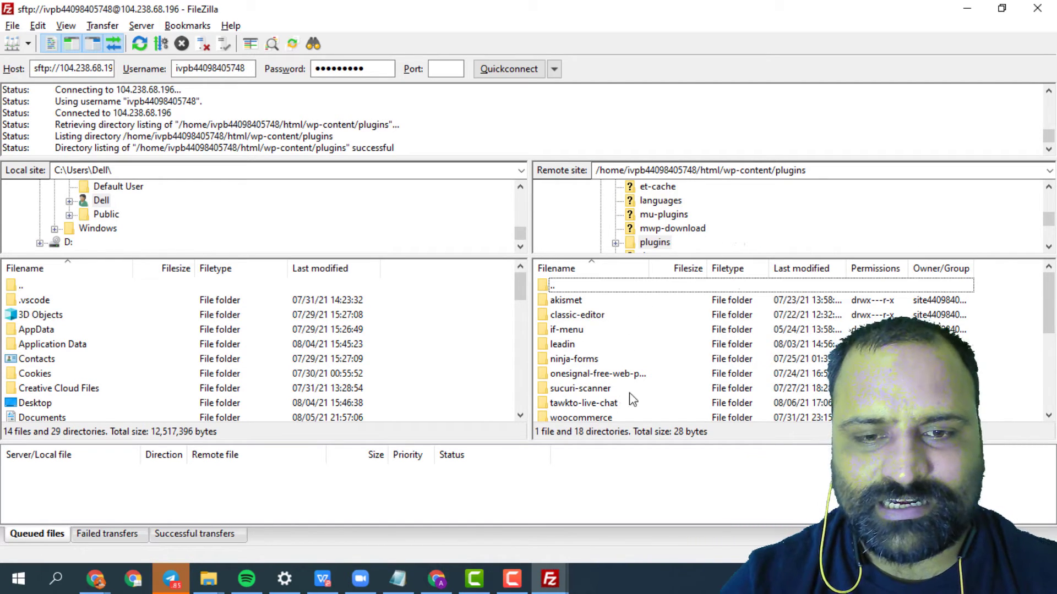
{"action": "scroll", "coordinate": [666, 234], "scroll_direction": "up", "scroll_amount": 3}
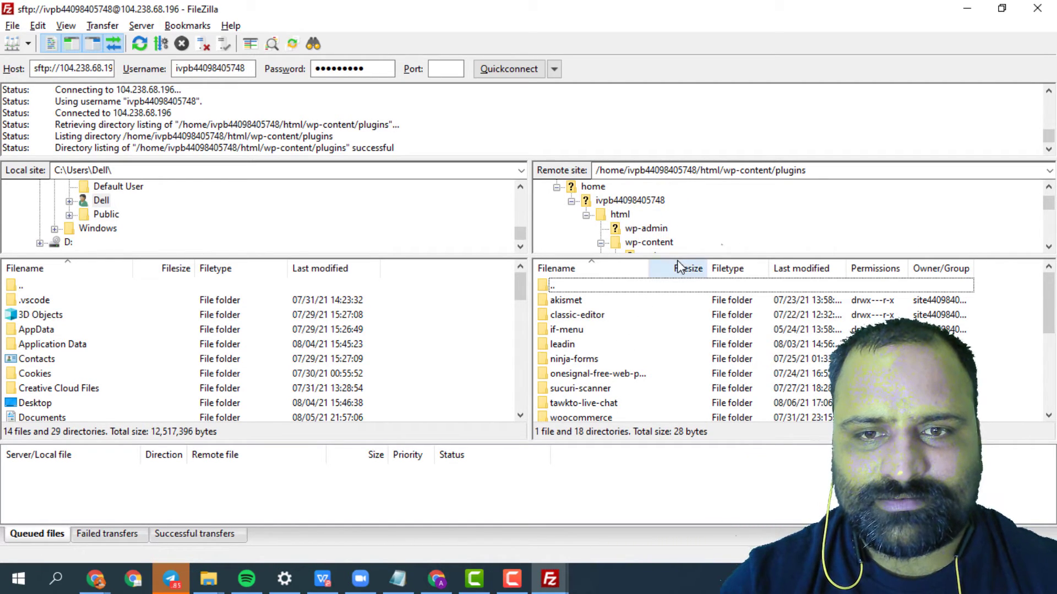
{"action": "left_click_drag", "start_coordinate": [672, 253], "coordinate": [675, 355]}
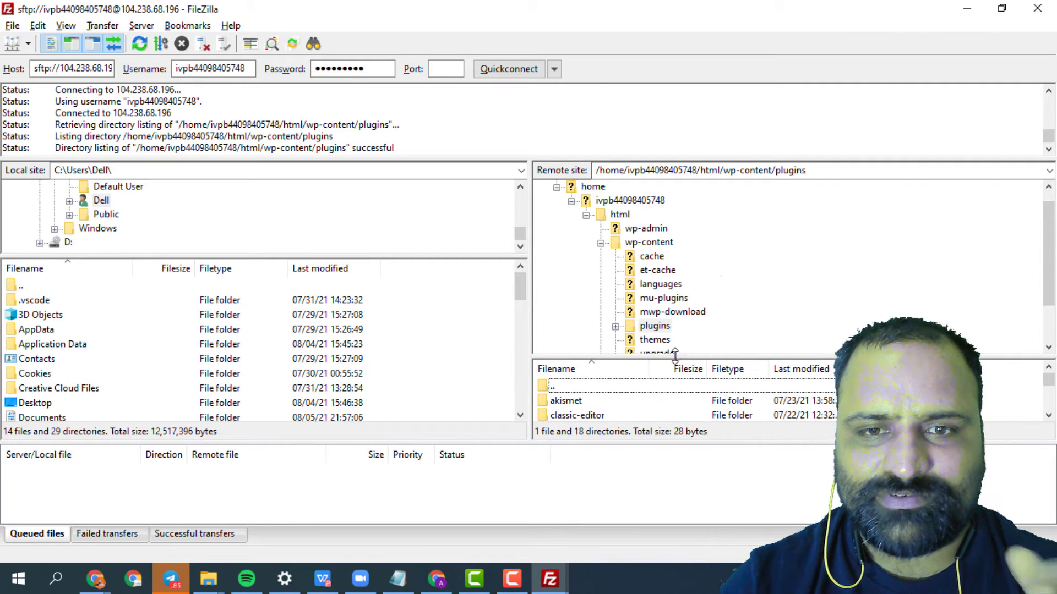
{"action": "left_click", "coordinate": [659, 243]}
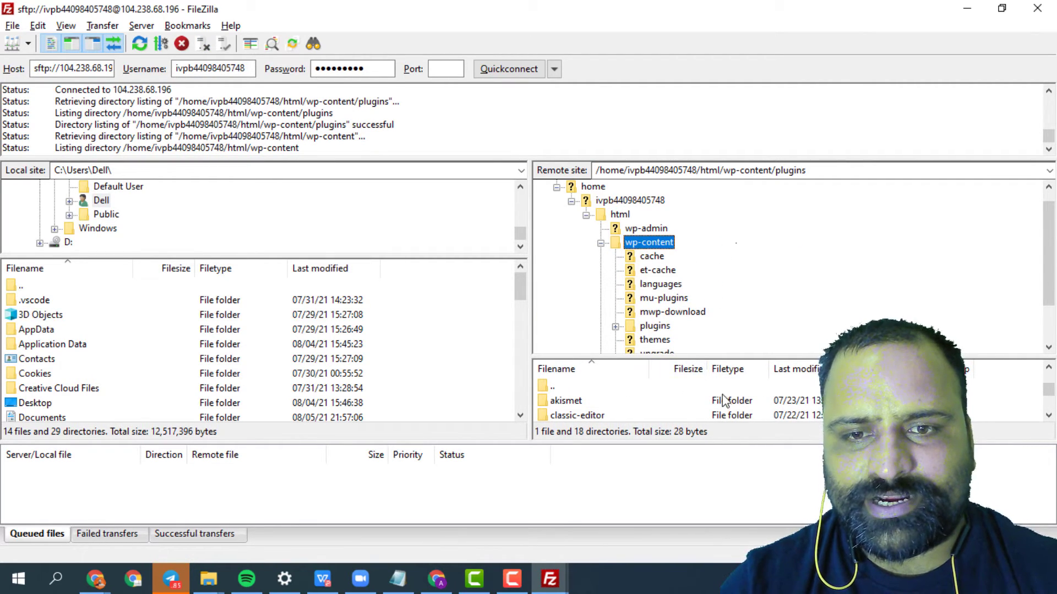
{"action": "left_click_drag", "start_coordinate": [721, 357], "coordinate": [710, 269]}
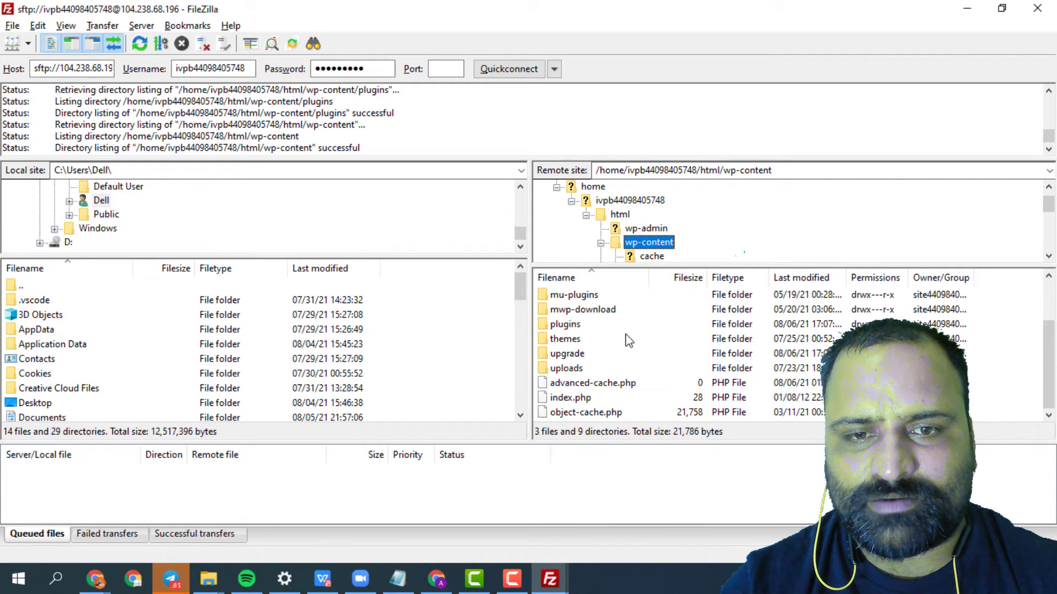
Open the remote wp-content/plugins folder and open the akismet folder's name for editing
{"action": "double_click", "coordinate": [570, 325]}
{"action": "right_click", "coordinate": [573, 315]}
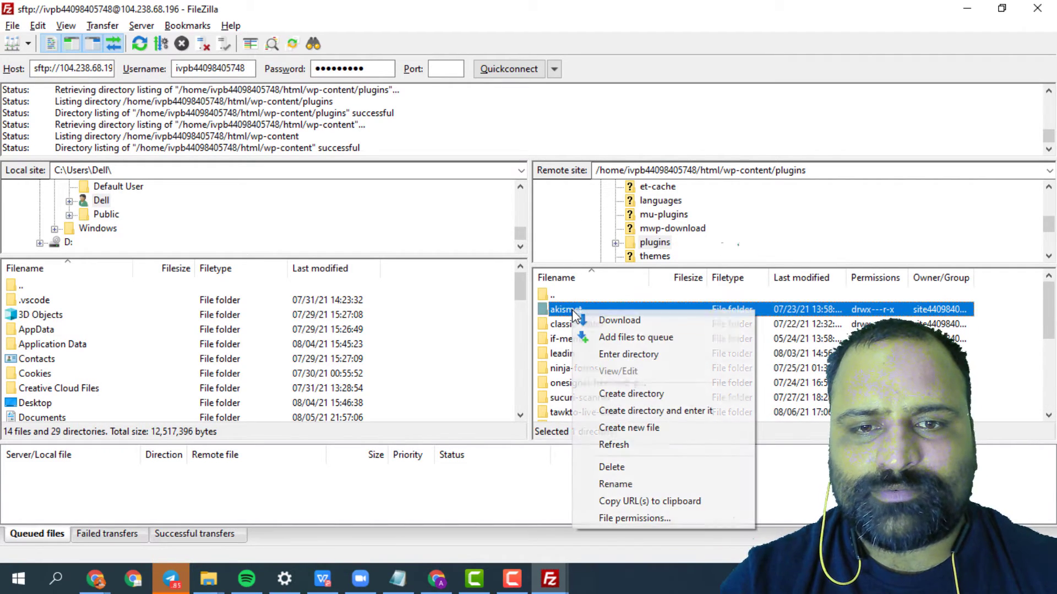
{"action": "left_click", "coordinate": [629, 483]}
{"action": "left_click", "coordinate": [589, 312]}
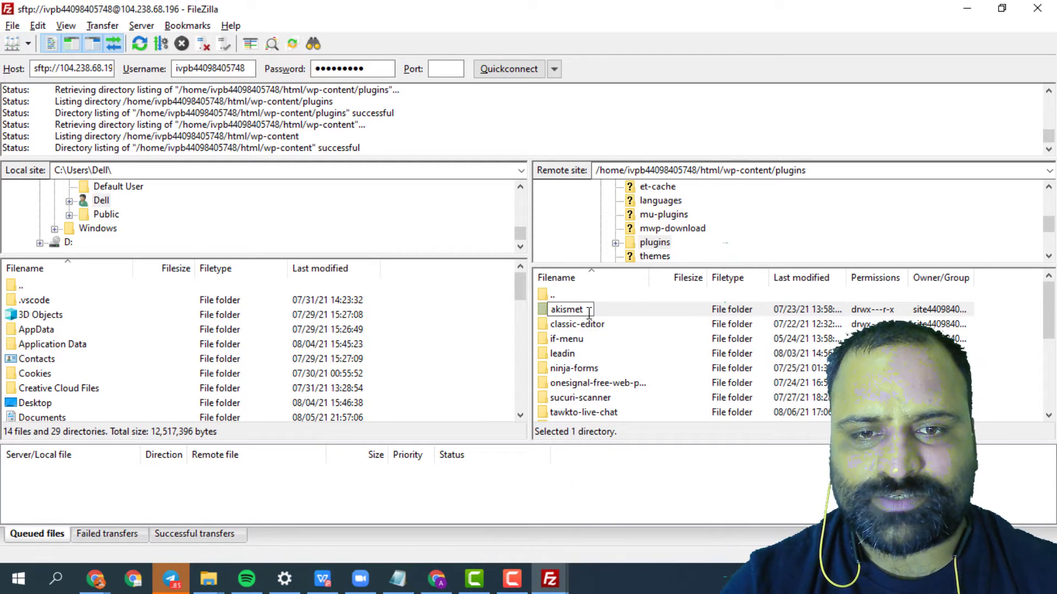
Switch to Chrome, close the GoDaddy hosting settings page and reload the installed plugins list in WordPress
{"action": "key", "text": "alt+Tab"}
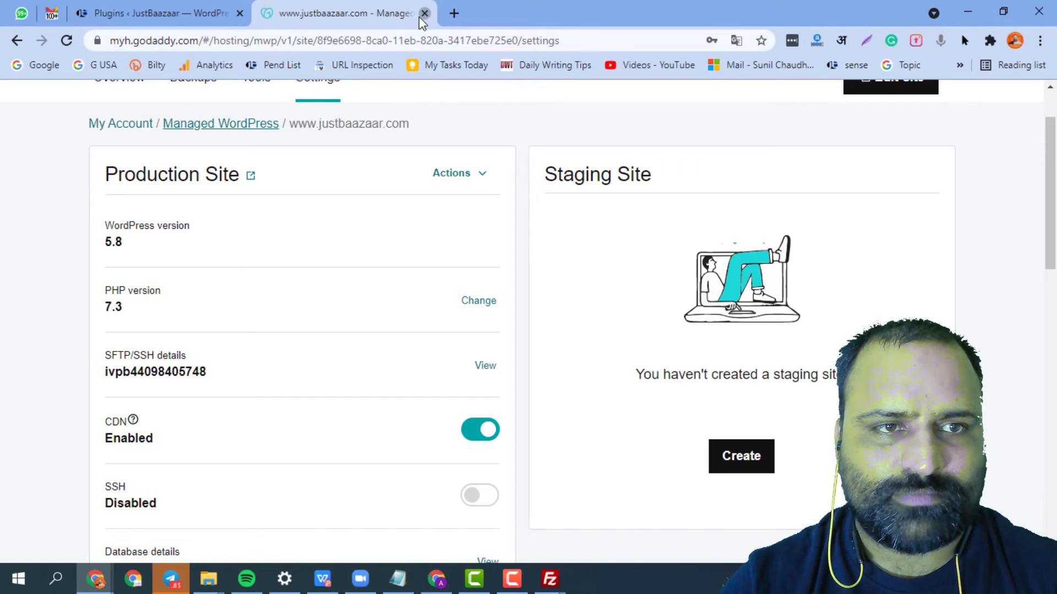
{"action": "left_click", "coordinate": [424, 13]}
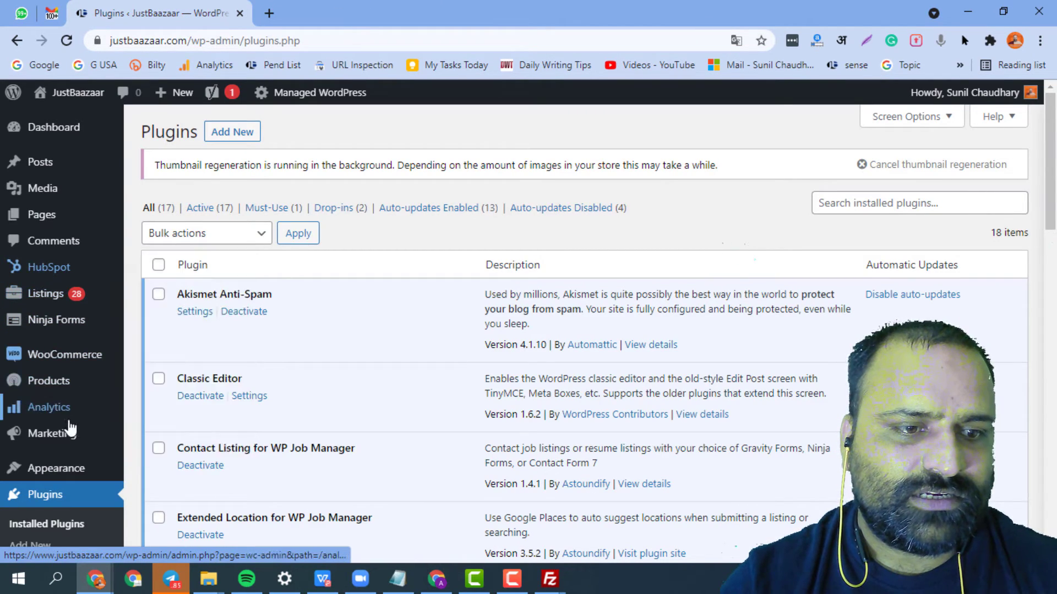
{"action": "scroll", "coordinate": [52, 419], "scroll_direction": "down", "scroll_amount": 4}
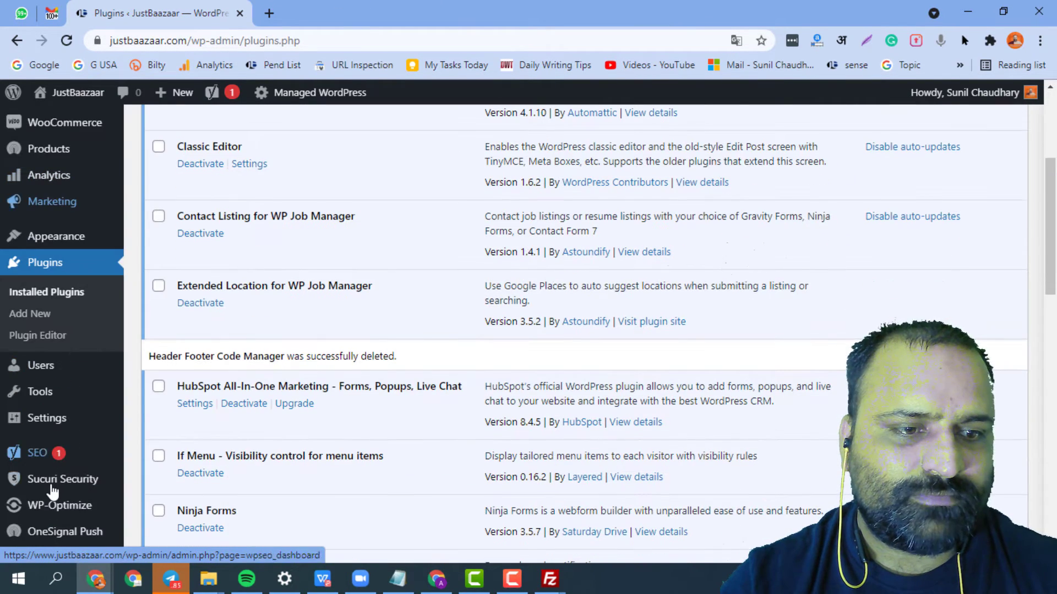
{"action": "left_click", "coordinate": [50, 268]}
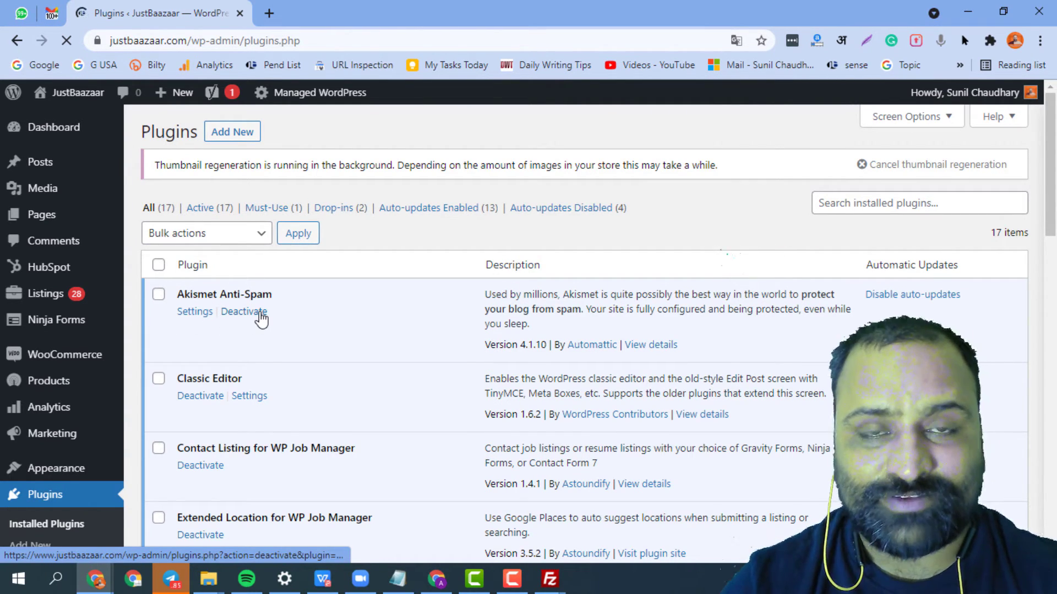
Switch to FileZilla and rename the akismet folder in wp-content/plugins as akismetD
{"action": "key", "text": "alt+Tab"}
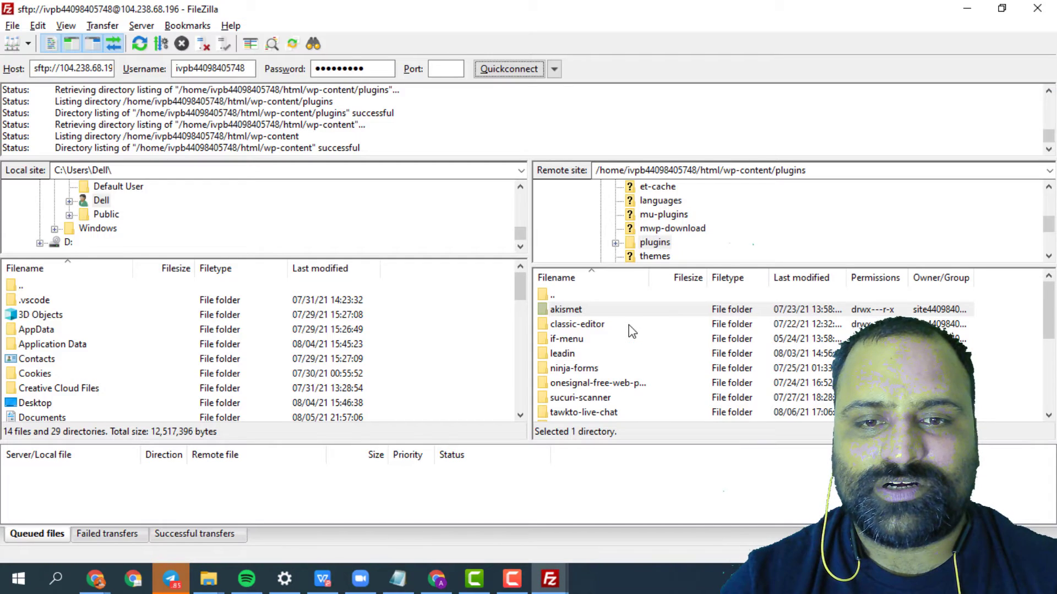
{"action": "right_click", "coordinate": [579, 309]}
{"action": "left_click", "coordinate": [620, 487]}
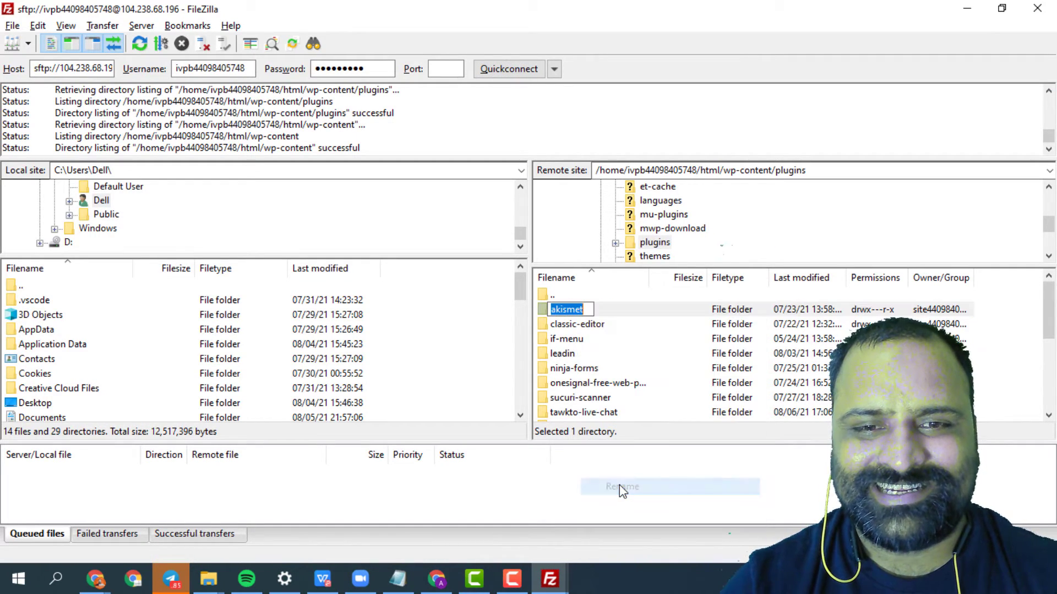
{"action": "key", "text": "End"}
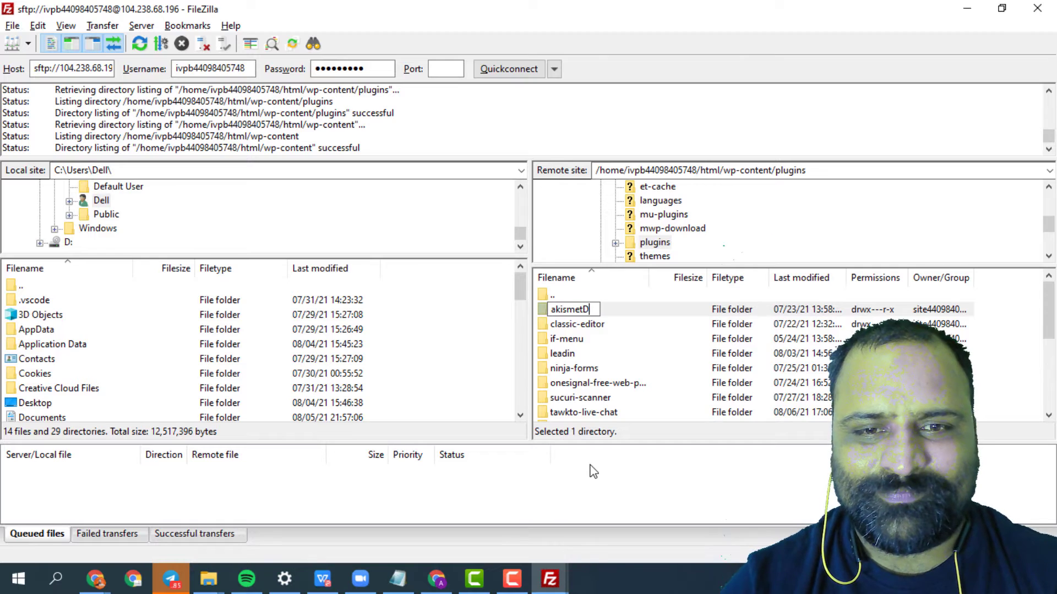
{"action": "type", "text": "D"}
{"action": "key", "text": "Return"}
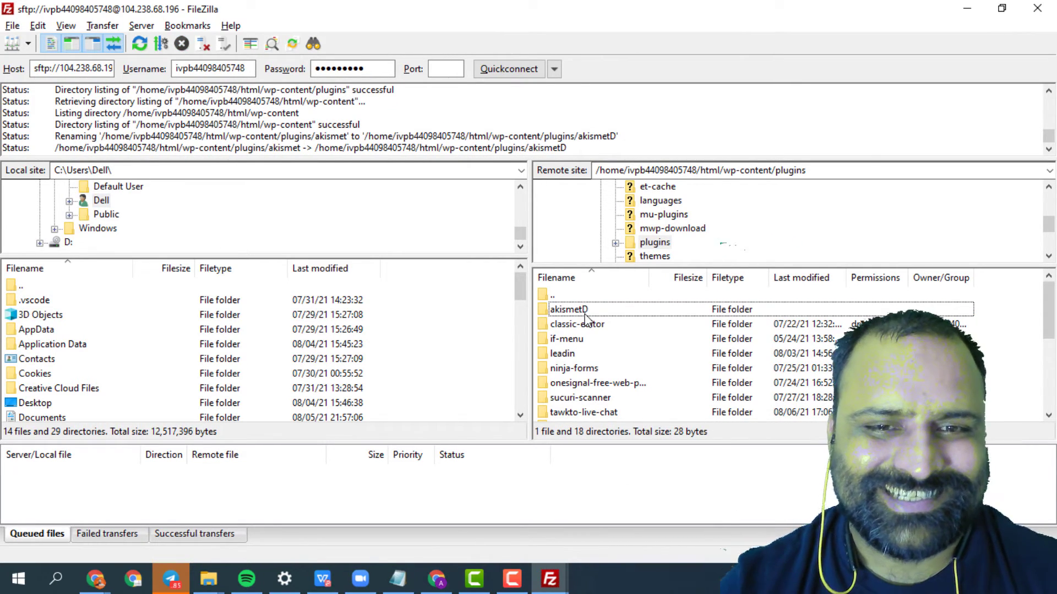
Switch to Chrome and reload the installed plugins list to check the status of Akismet Anti-Spam
{"action": "key", "text": "alt+Tab"}
{"action": "left_click", "coordinate": [66, 41]}
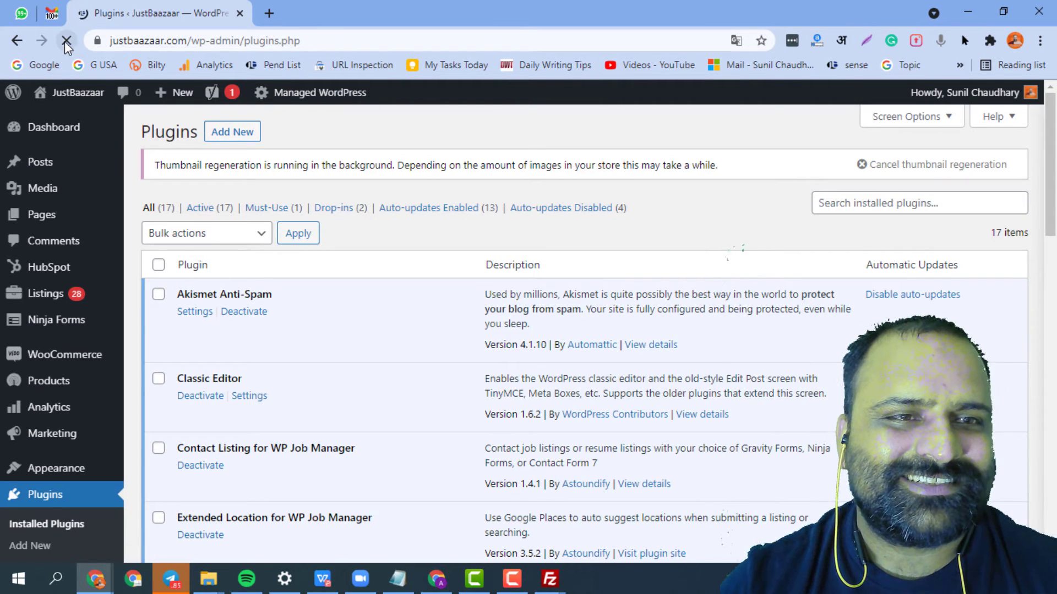
{"action": "left_click", "coordinate": [65, 40]}
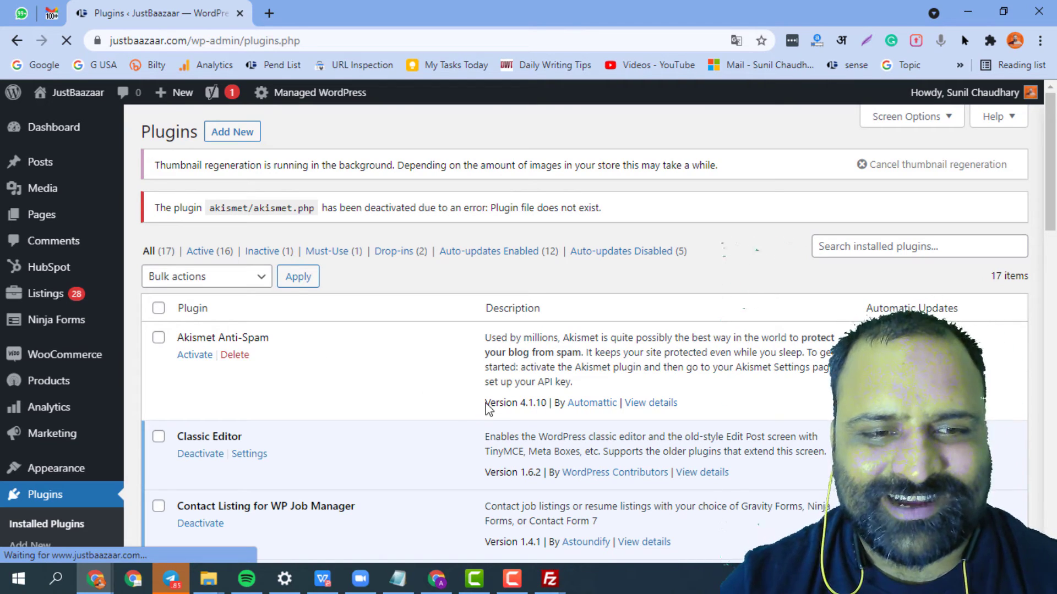
Switch to FileZilla, reopen the remote plugins folder from wp-content and rename the akismetD folder back to akismet
{"action": "key", "text": "alt+Tab"}
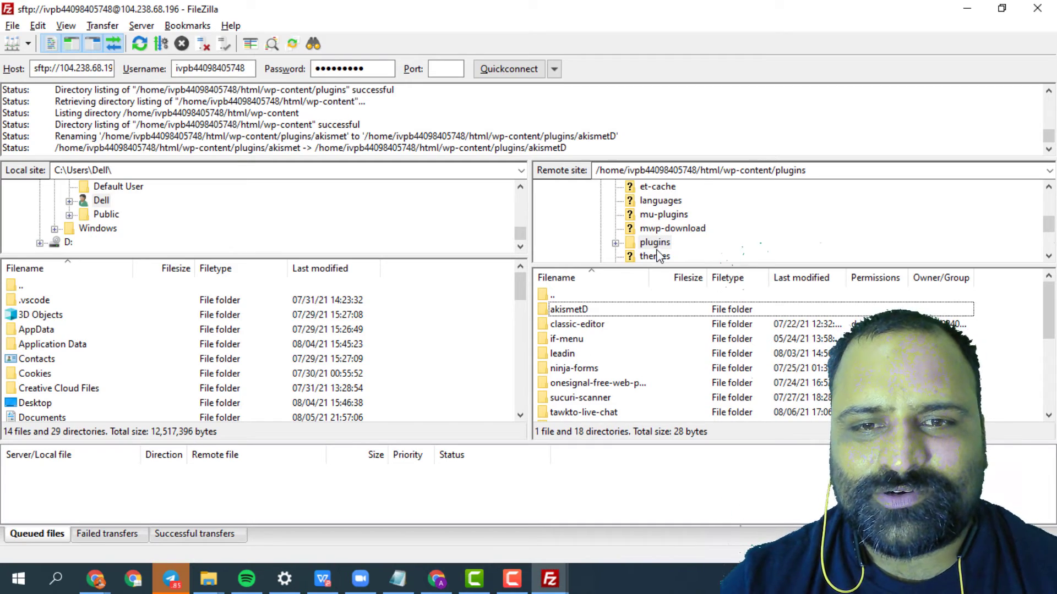
{"action": "scroll", "coordinate": [660, 240], "scroll_direction": "up", "scroll_amount": 2}
{"action": "left_click", "coordinate": [655, 242]}
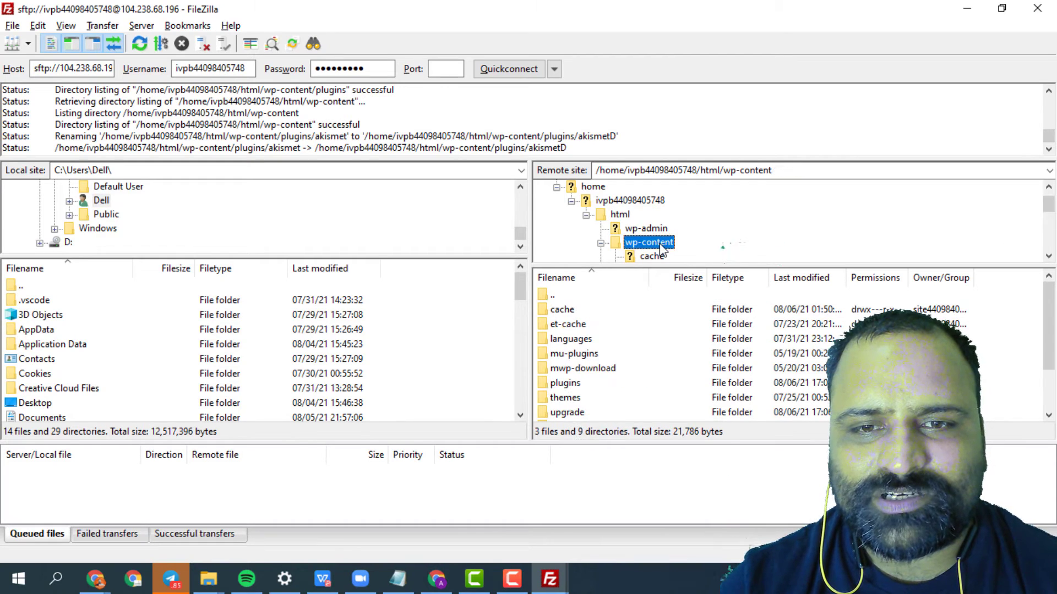
{"action": "scroll", "coordinate": [594, 368], "scroll_direction": "down", "scroll_amount": 1}
{"action": "double_click", "coordinate": [565, 340]}
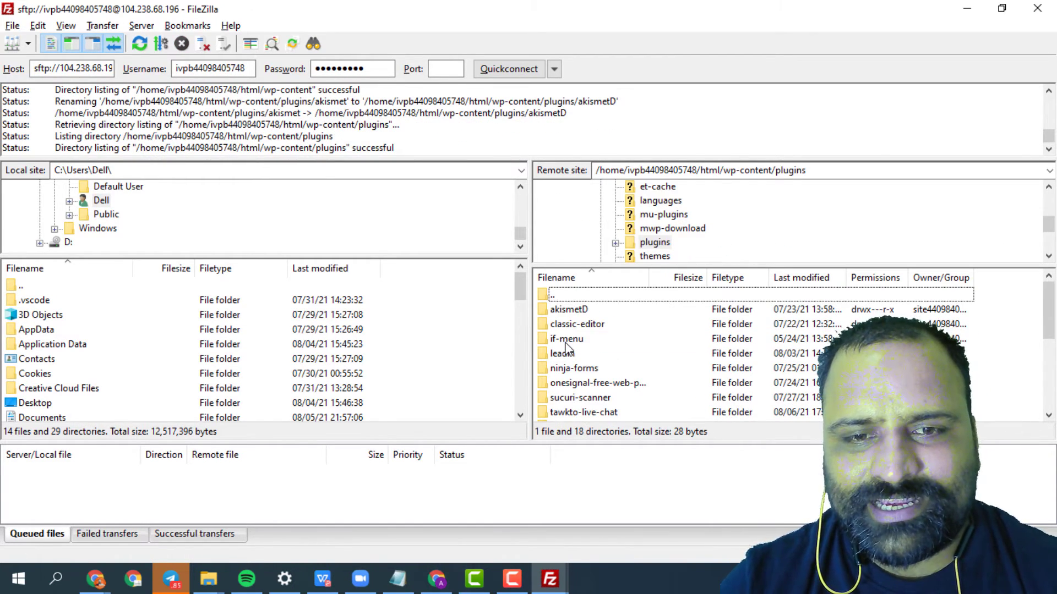
{"action": "right_click", "coordinate": [567, 340]}
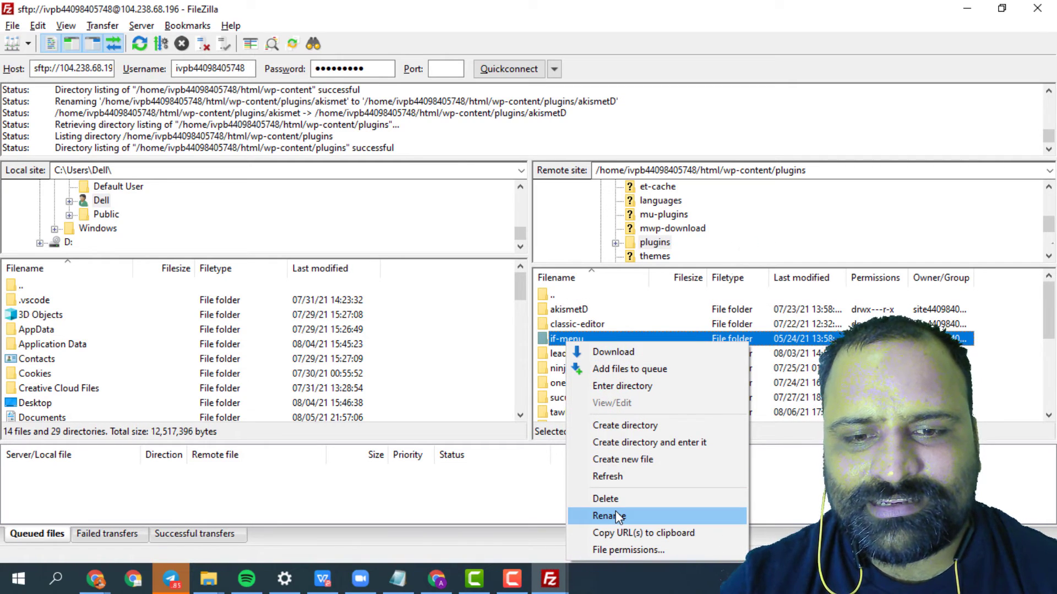
{"action": "left_click", "coordinate": [564, 313]}
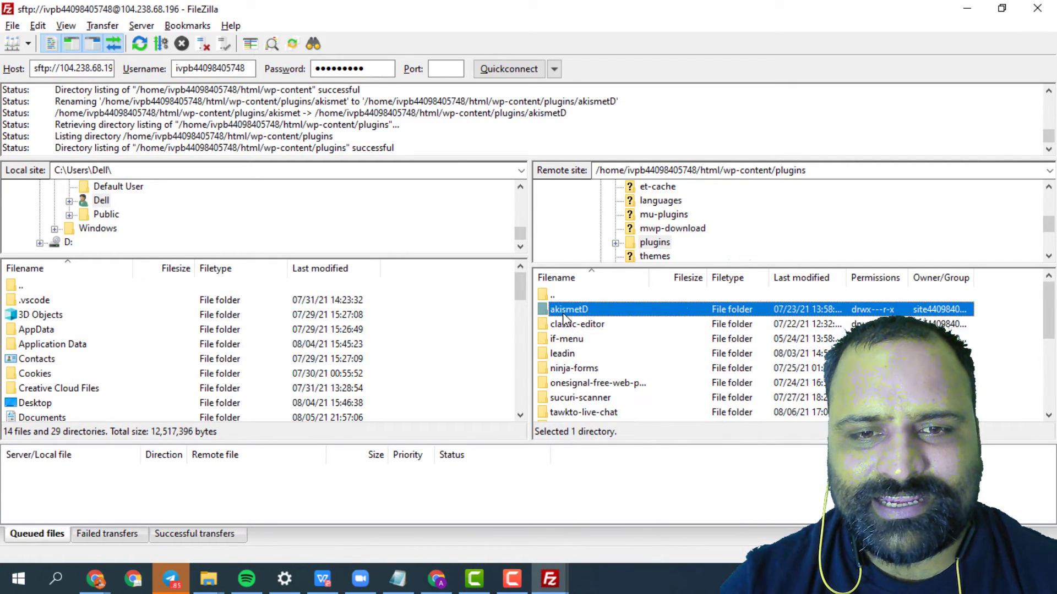
{"action": "right_click", "coordinate": [563, 313]}
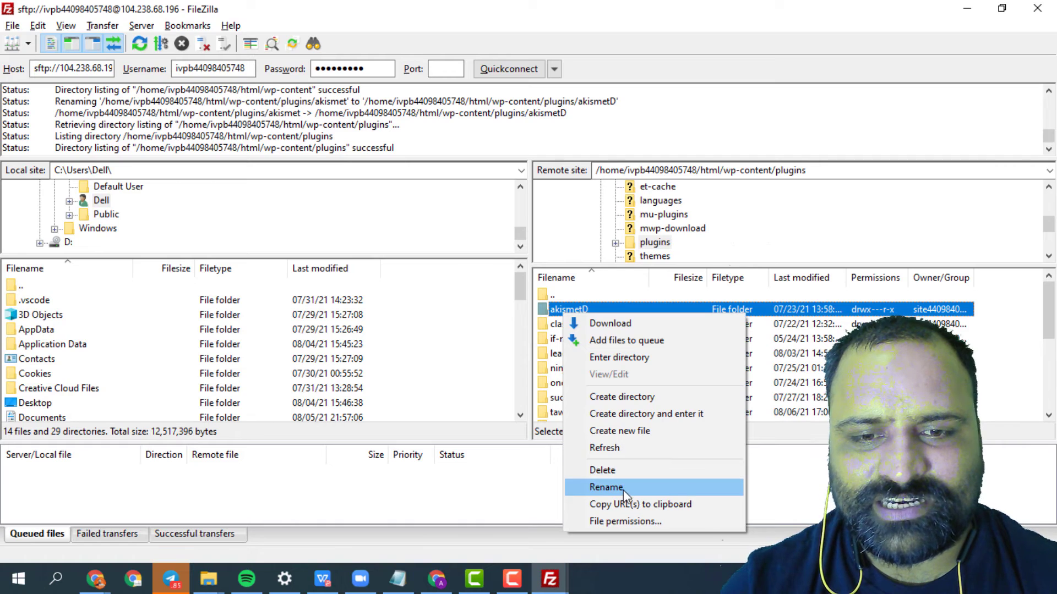
{"action": "left_click", "coordinate": [623, 490]}
{"action": "left_click", "coordinate": [586, 310]}
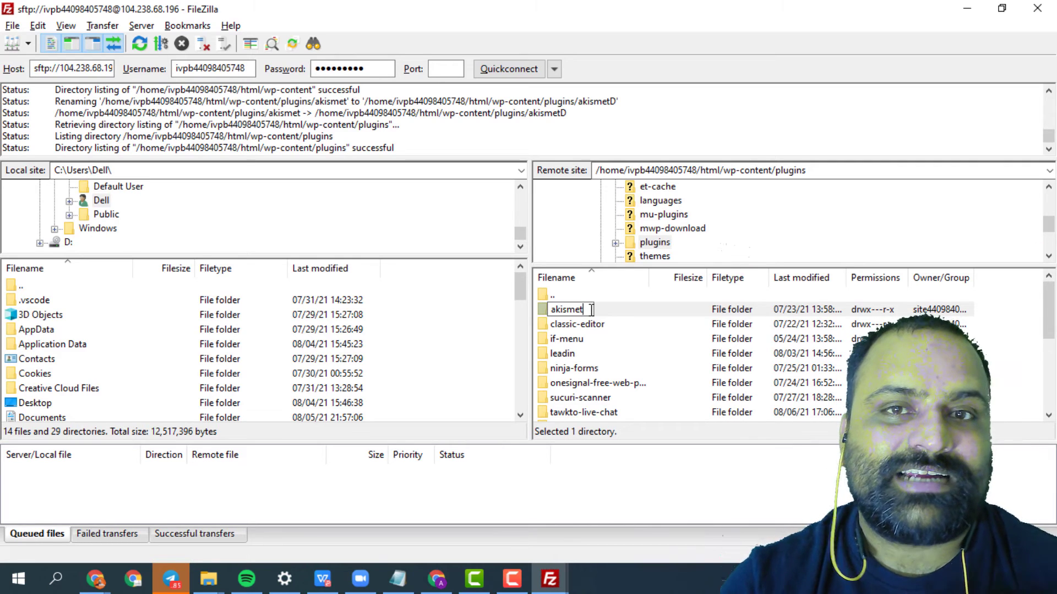
{"action": "key", "text": "Return"}
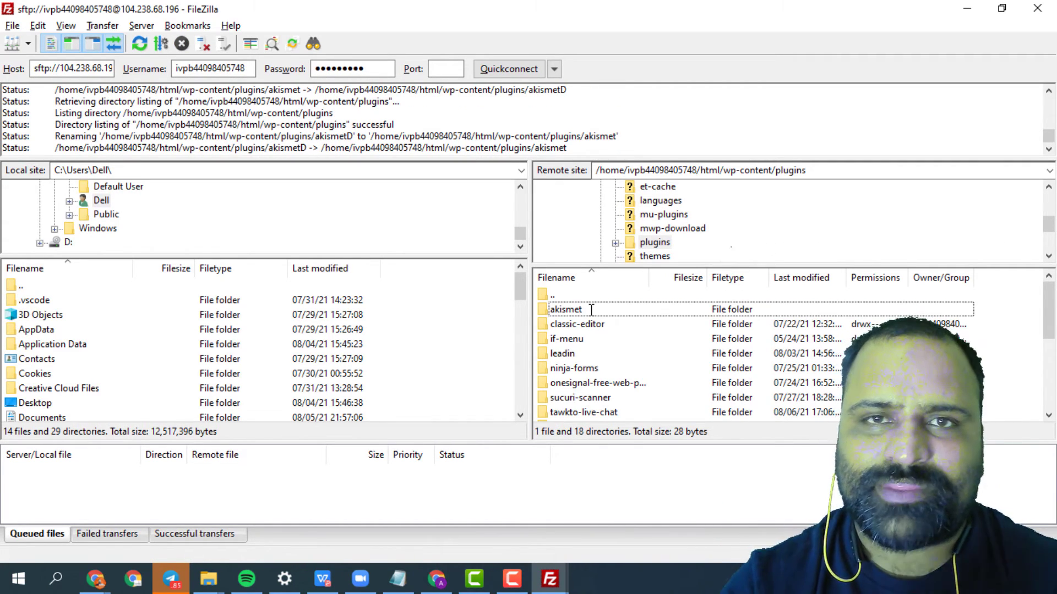
Switch to Chrome, reload the installed plugins list and activate Akismet Anti-Spam
{"action": "key", "text": "alt+Tab"}
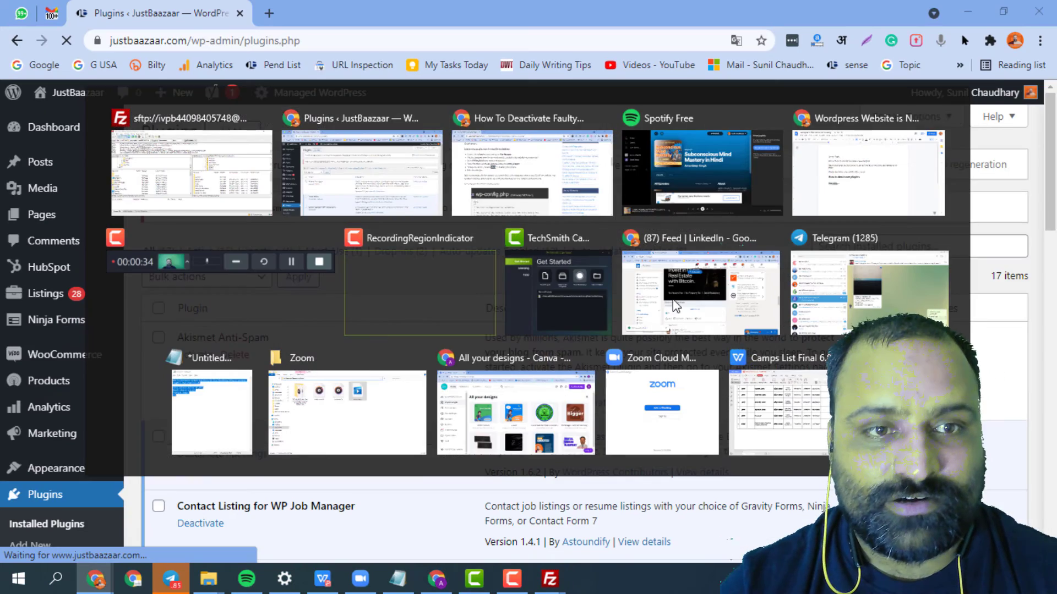
{"action": "left_click", "coordinate": [66, 41]}
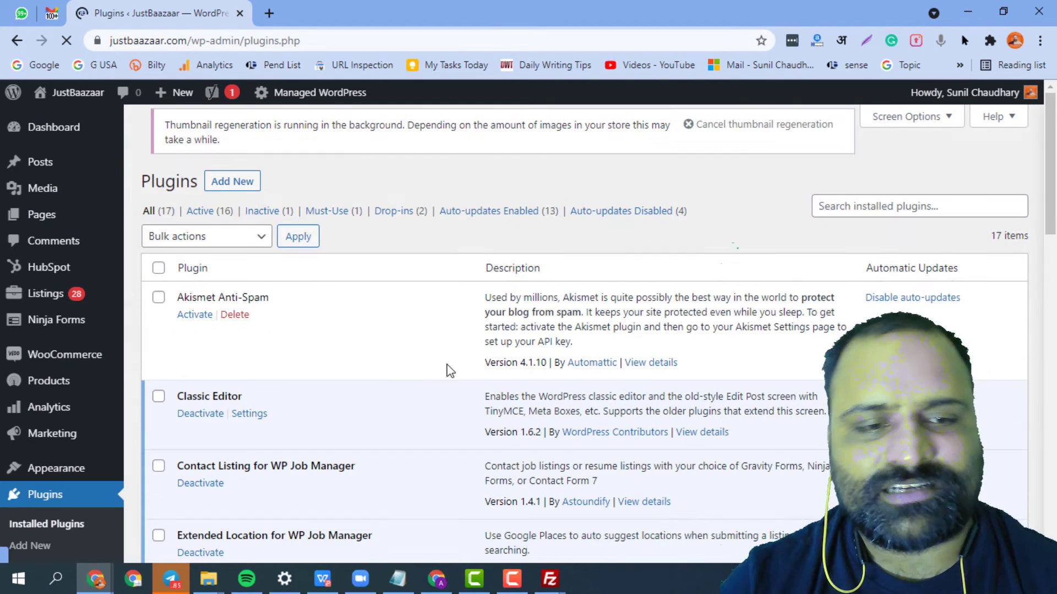
{"action": "left_click", "coordinate": [209, 314]}
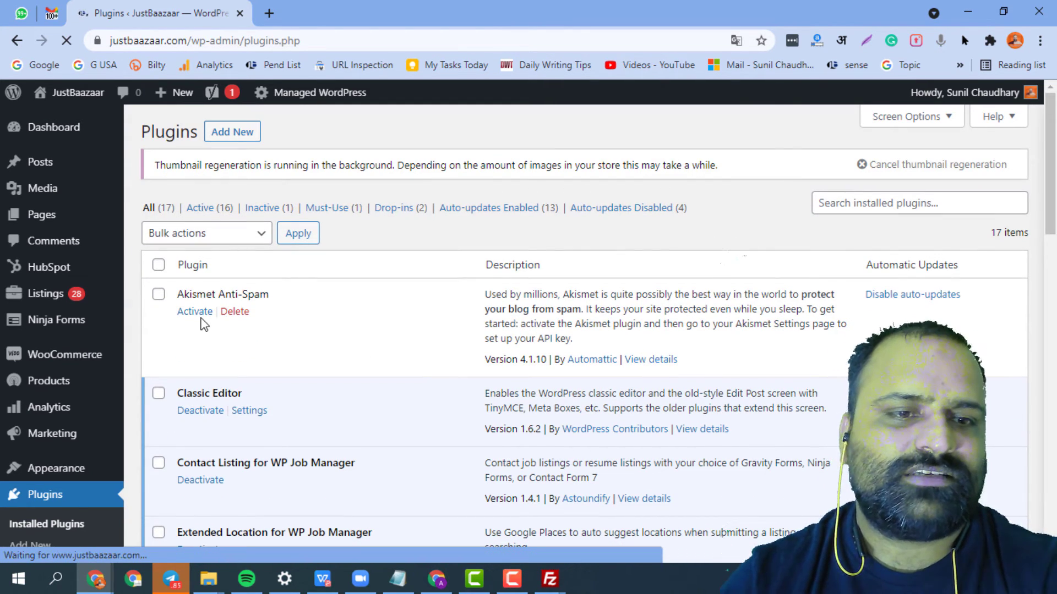
{"action": "left_click", "coordinate": [201, 314]}
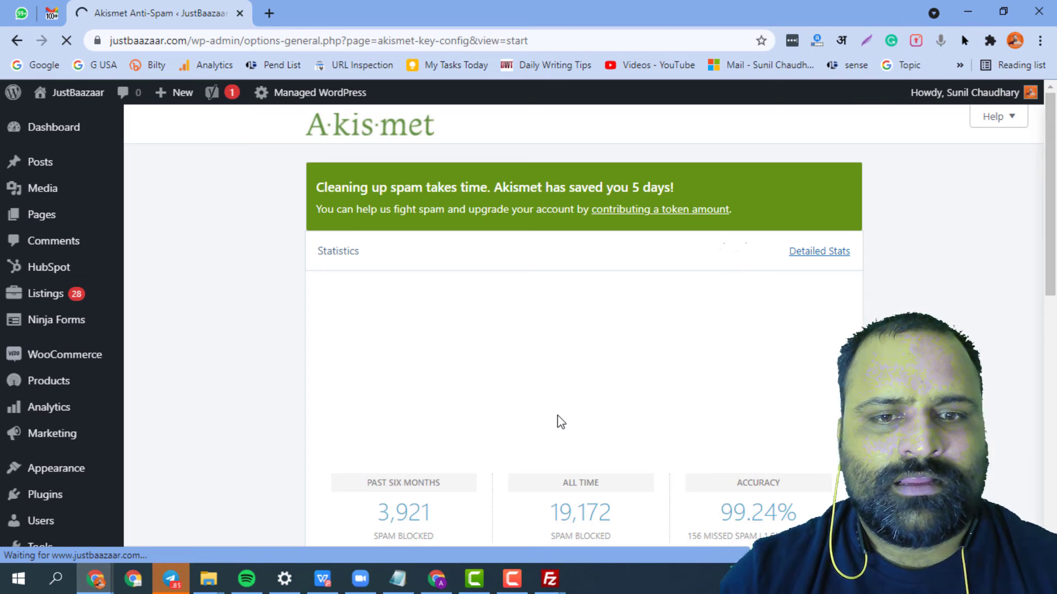
Review the Akismet Anti-Spam statistics and settings, and open the Themes page to look over the installed themes
{"action": "scroll", "coordinate": [562, 422], "scroll_direction": "down", "scroll_amount": 7}
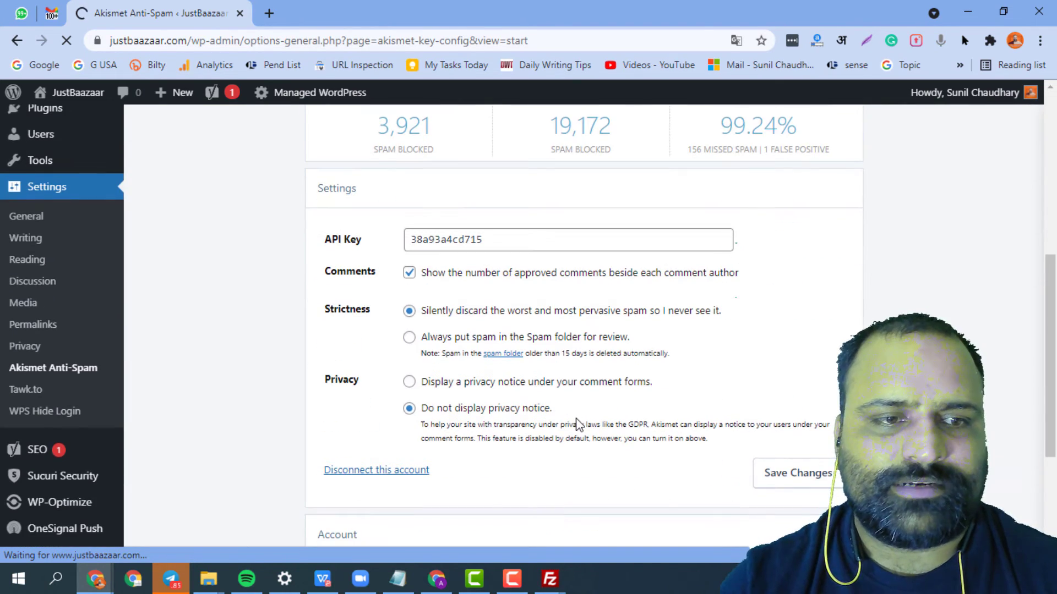
{"action": "scroll", "coordinate": [578, 424], "scroll_direction": "down", "scroll_amount": 1}
{"action": "scroll", "coordinate": [587, 416], "scroll_direction": "up", "scroll_amount": 8}
{"action": "scroll", "coordinate": [587, 416], "scroll_direction": "down", "scroll_amount": 8}
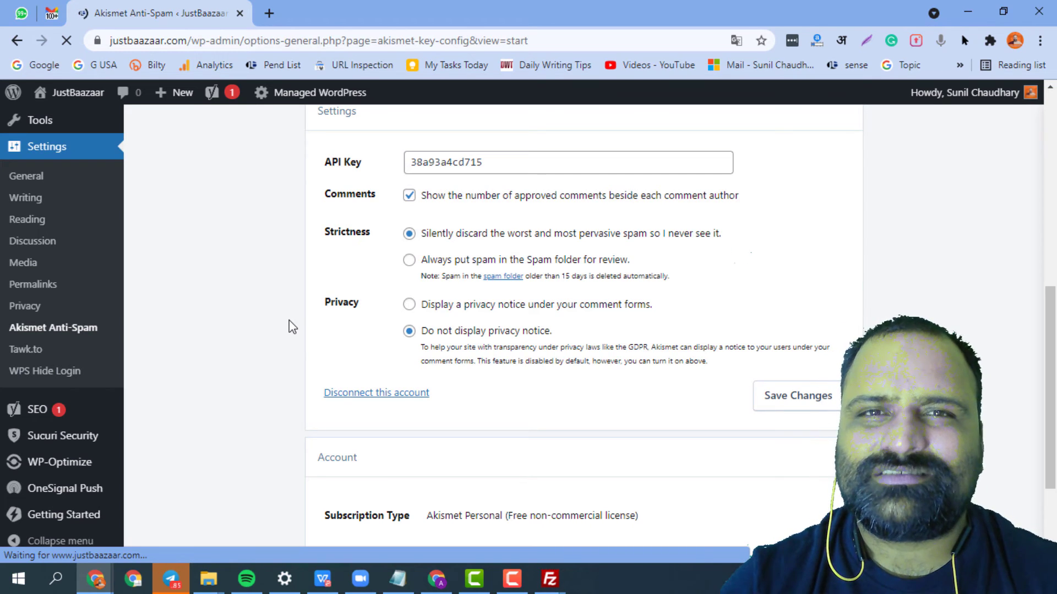
{"action": "scroll", "coordinate": [30, 448], "scroll_direction": "up", "scroll_amount": 4}
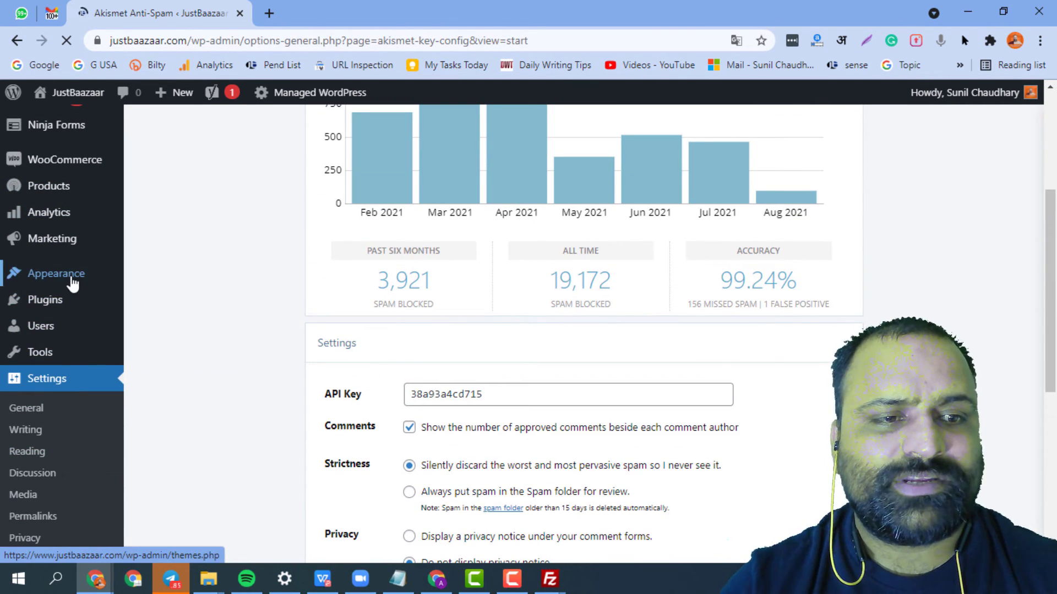
{"action": "mouse_move", "coordinate": [73, 285]}
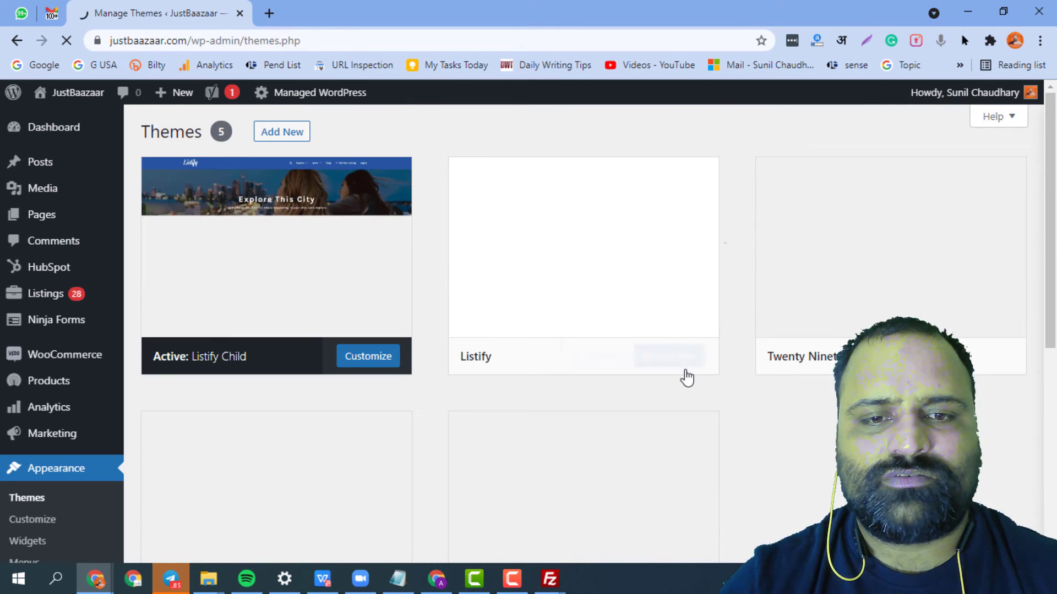
{"action": "scroll", "coordinate": [696, 388], "scroll_direction": "down", "scroll_amount": 3}
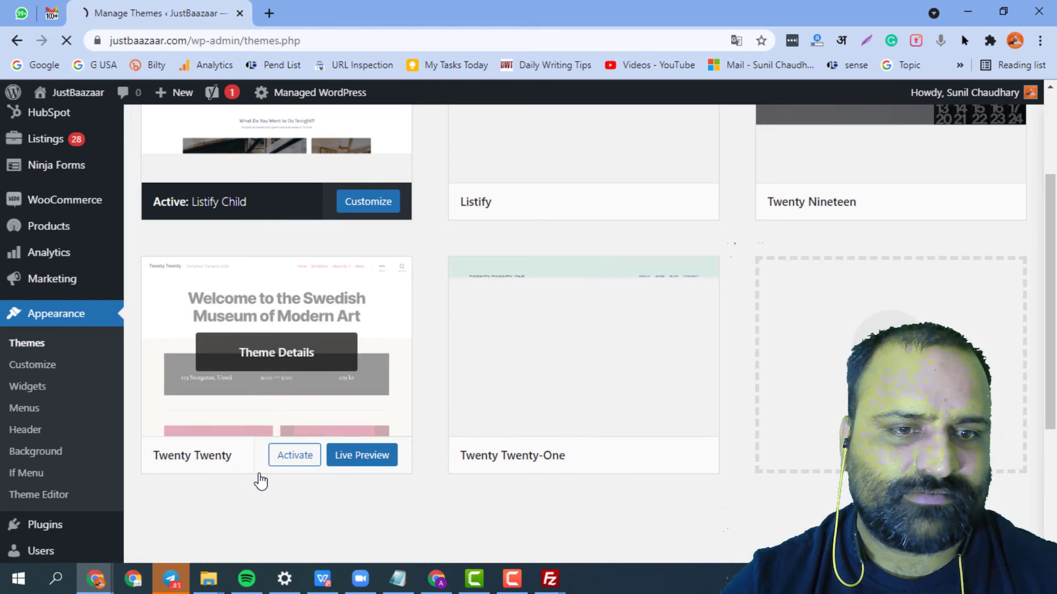
{"action": "scroll", "coordinate": [418, 468], "scroll_direction": "up", "scroll_amount": 3}
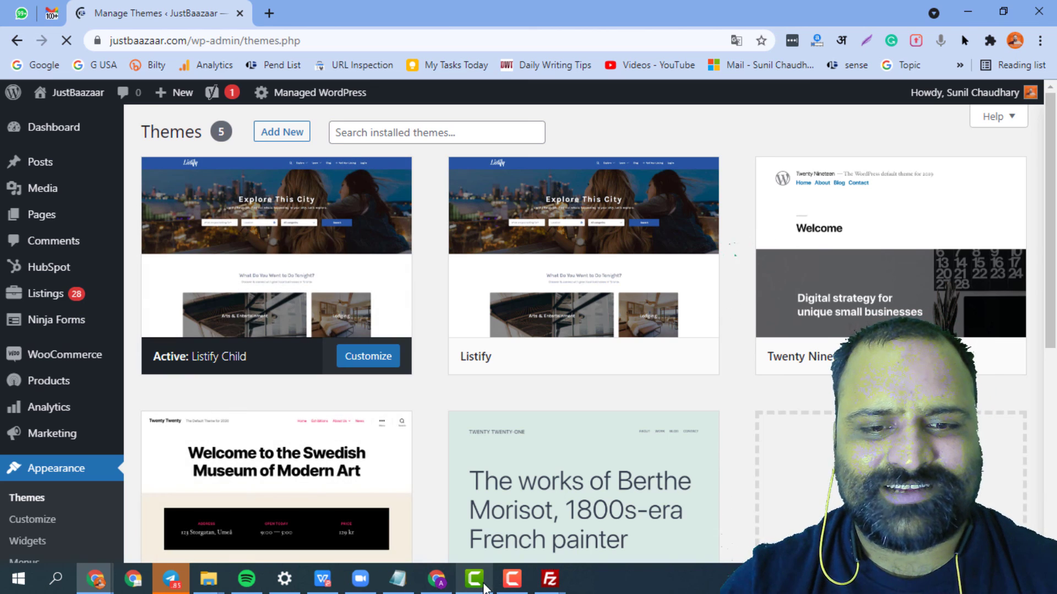
{"action": "left_click", "coordinate": [520, 582]}
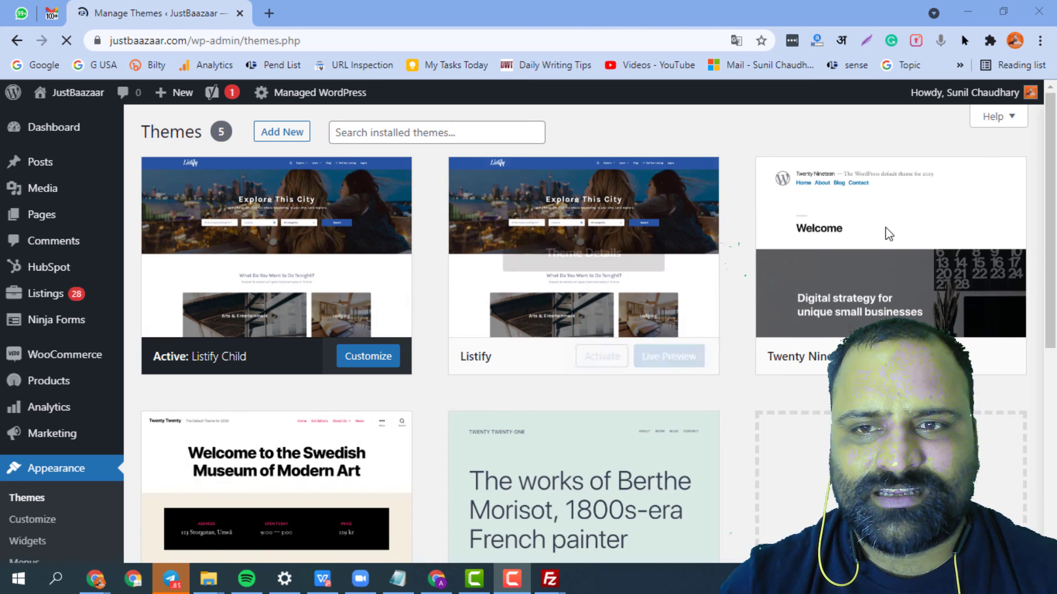